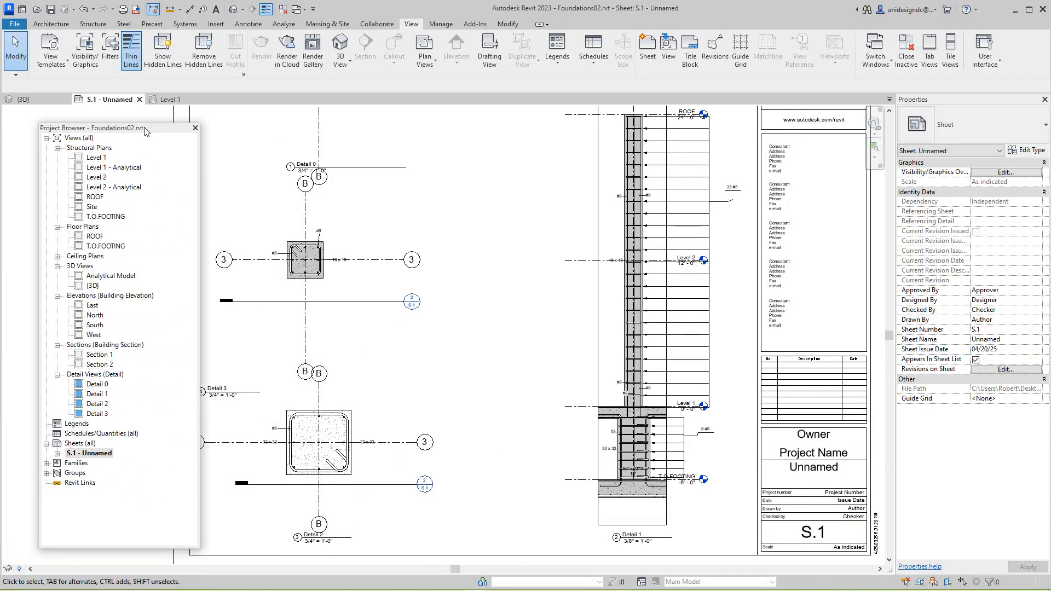
Step: Examine the column details on sheet S.1 and the slab, column and footing reinforcement in the default 3D view
scroll(397, 326, down, 2)
middle_drag(397, 326, 422, 346)
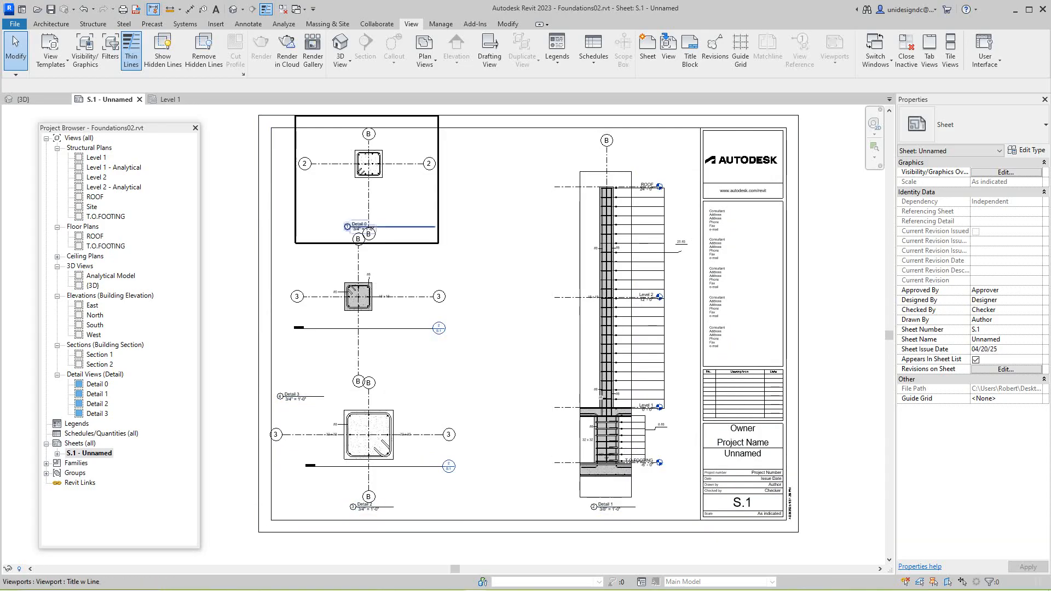
scroll(374, 200, down, 1)
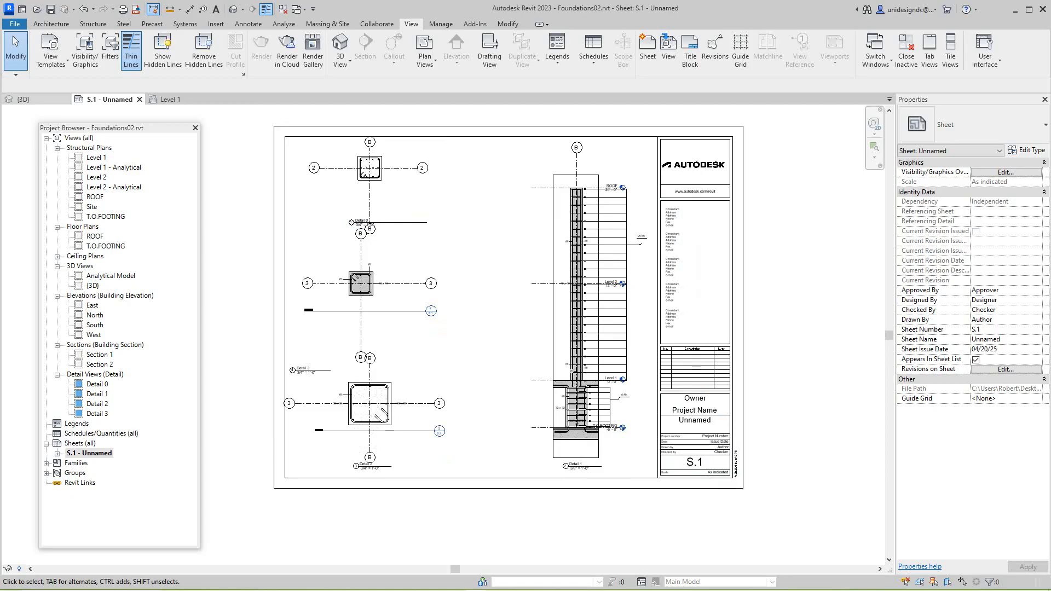
click(31, 100)
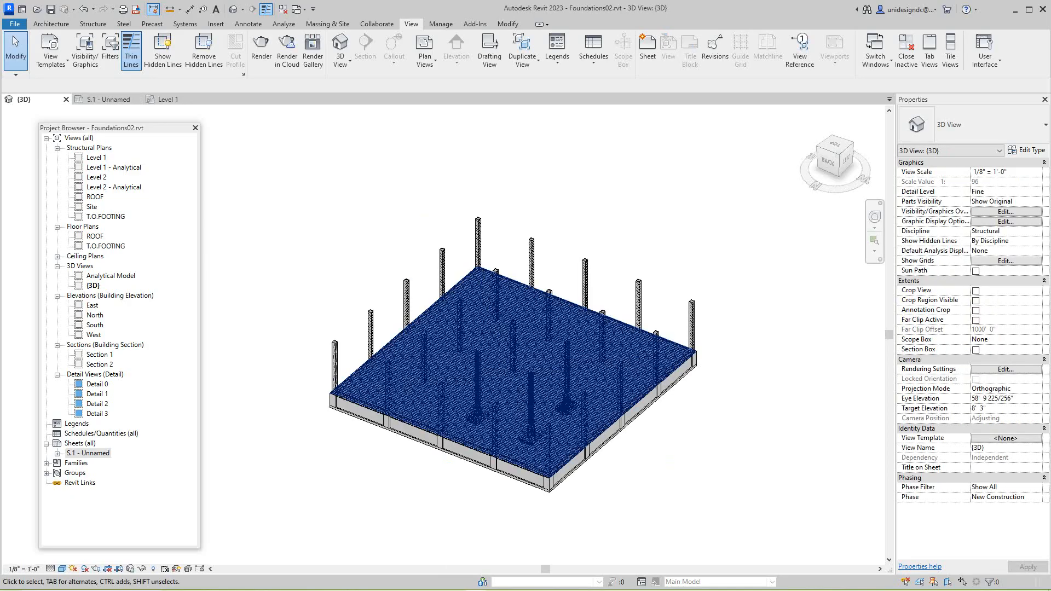
scroll(569, 396, up, 1)
scroll(586, 436, up, 2)
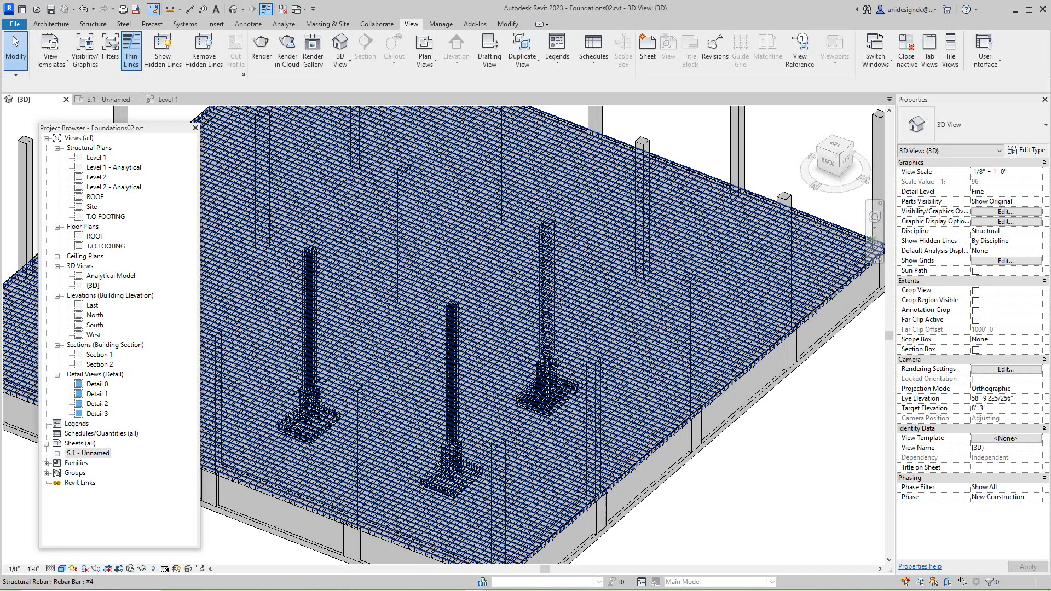
scroll(580, 431, down, 3)
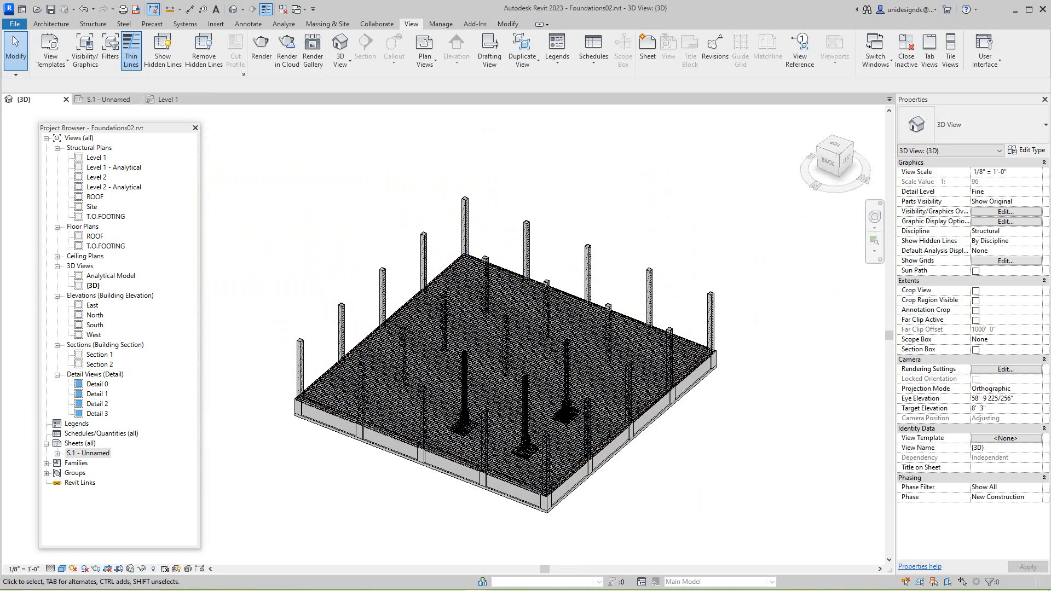
middle_drag(507, 351, 521, 357)
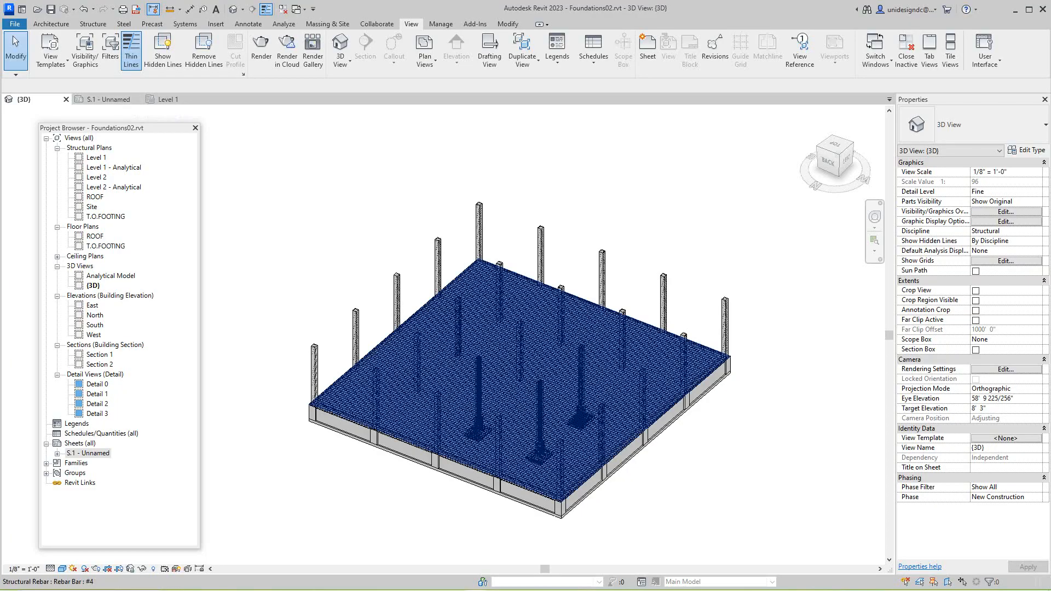
scroll(591, 435, up, 3)
scroll(556, 455, up, 3)
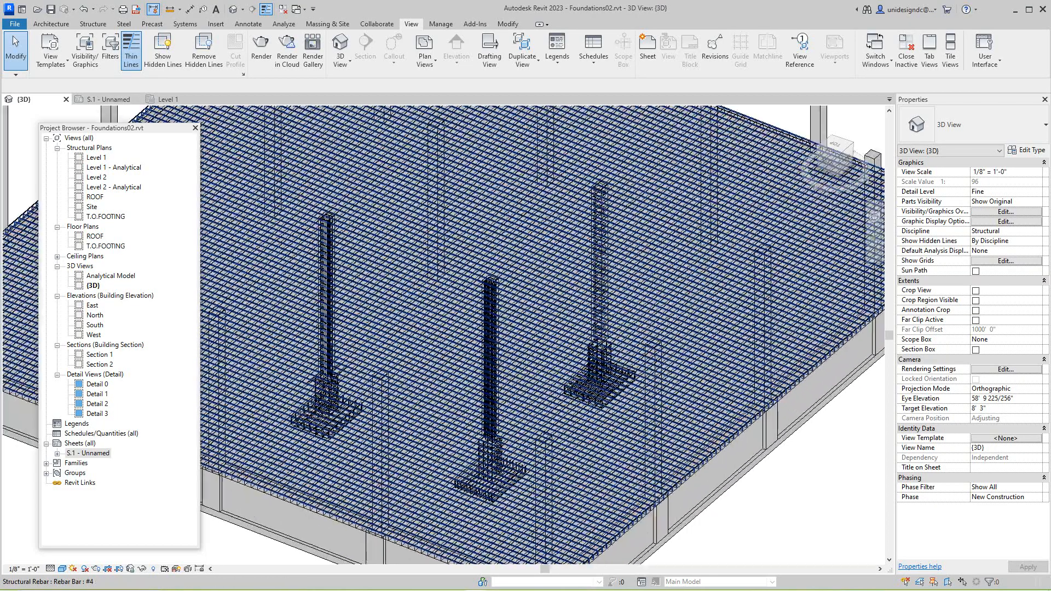
scroll(494, 438, down, 3)
scroll(510, 434, down, 3)
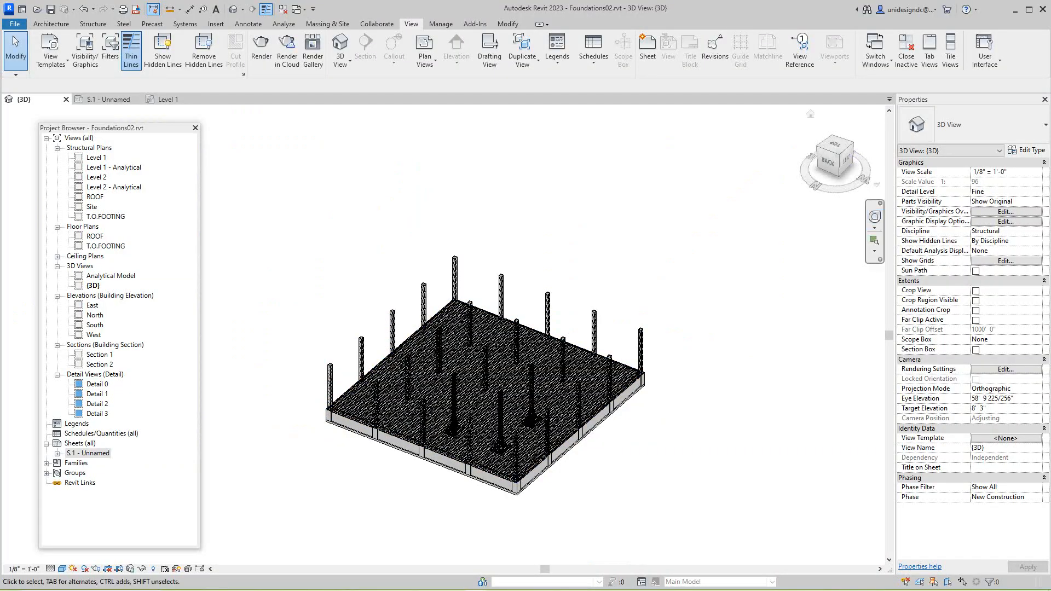
Step: Orient the 3D view to Section 2 so that it is cropped around a single column and its footing
right_click(838, 165)
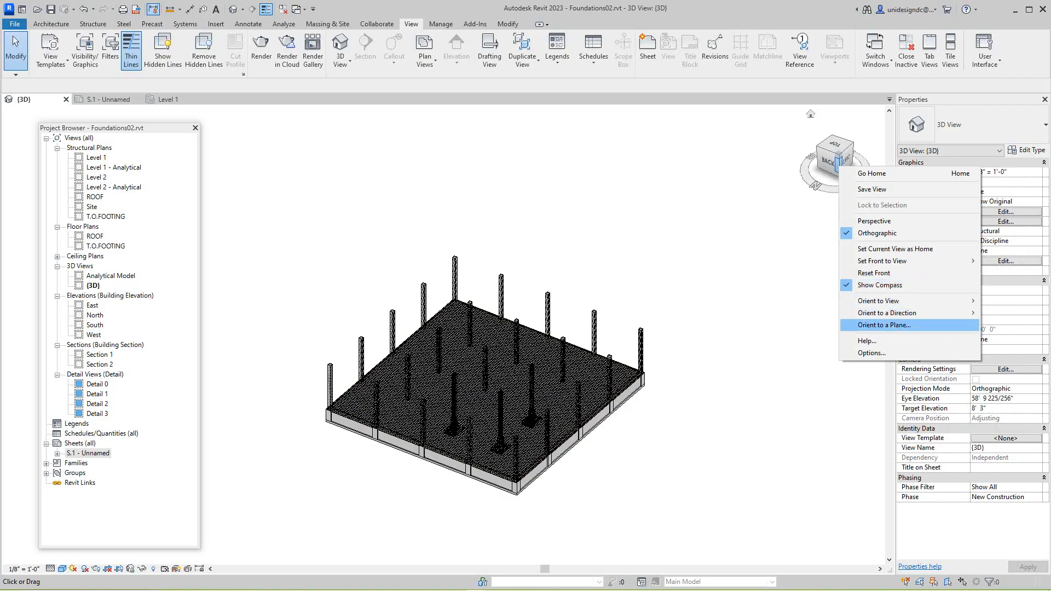
mouse_move(903, 301)
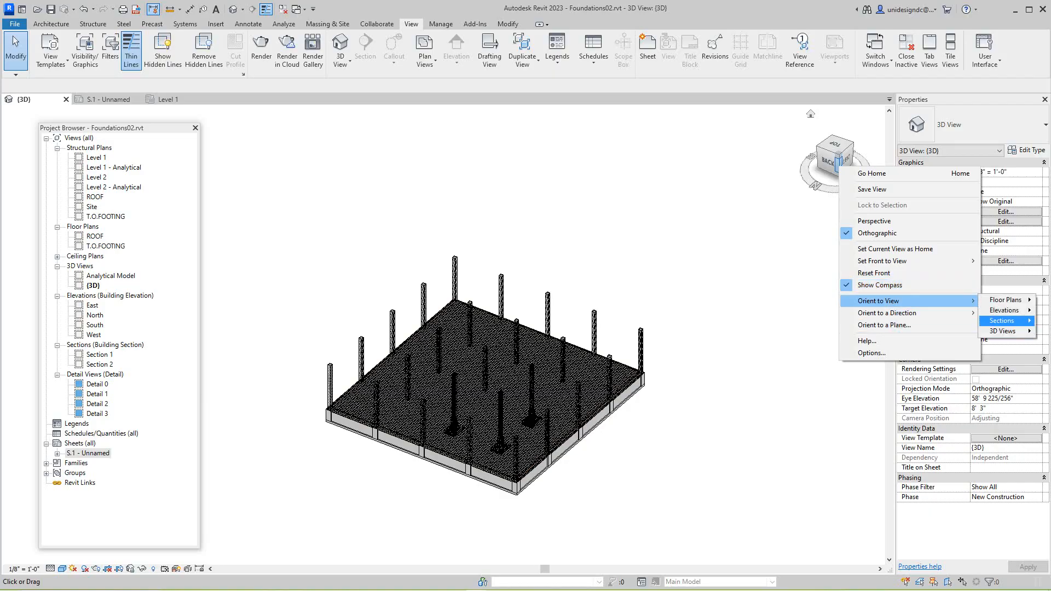
mouse_move(1002, 321)
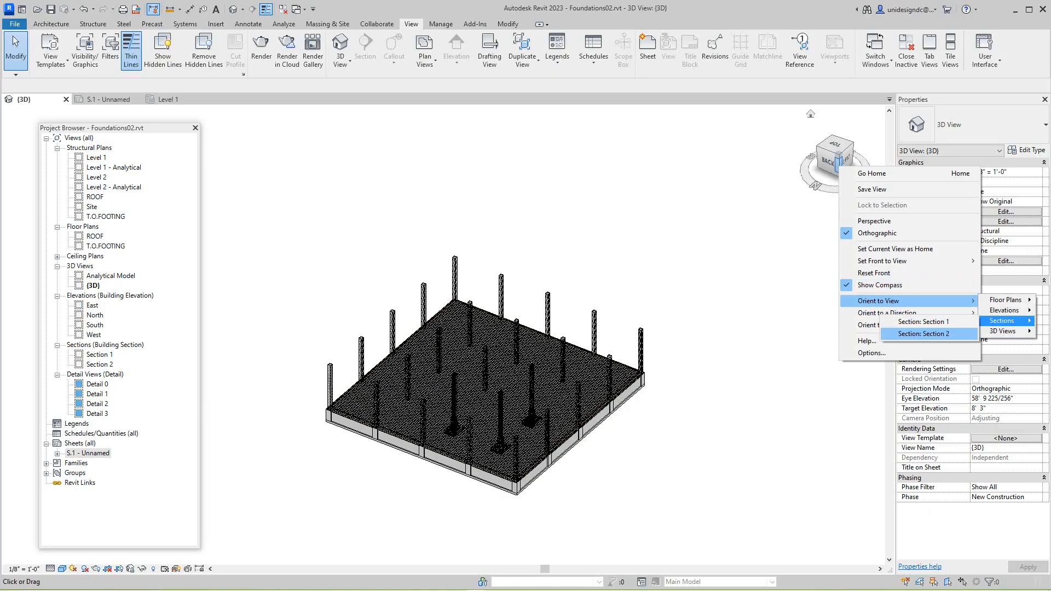
click(929, 333)
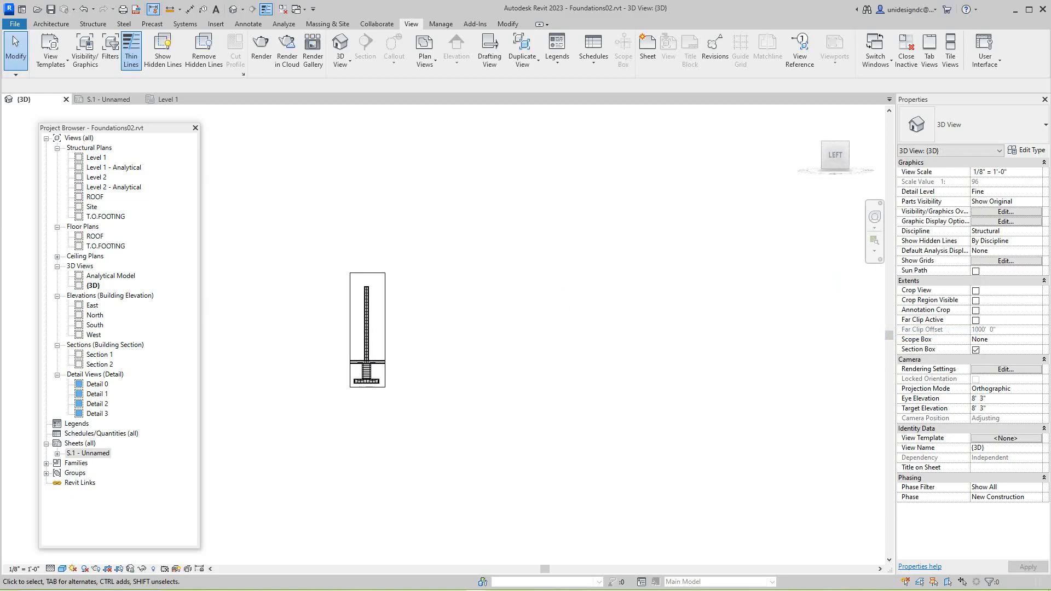
scroll(368, 356, up, 8)
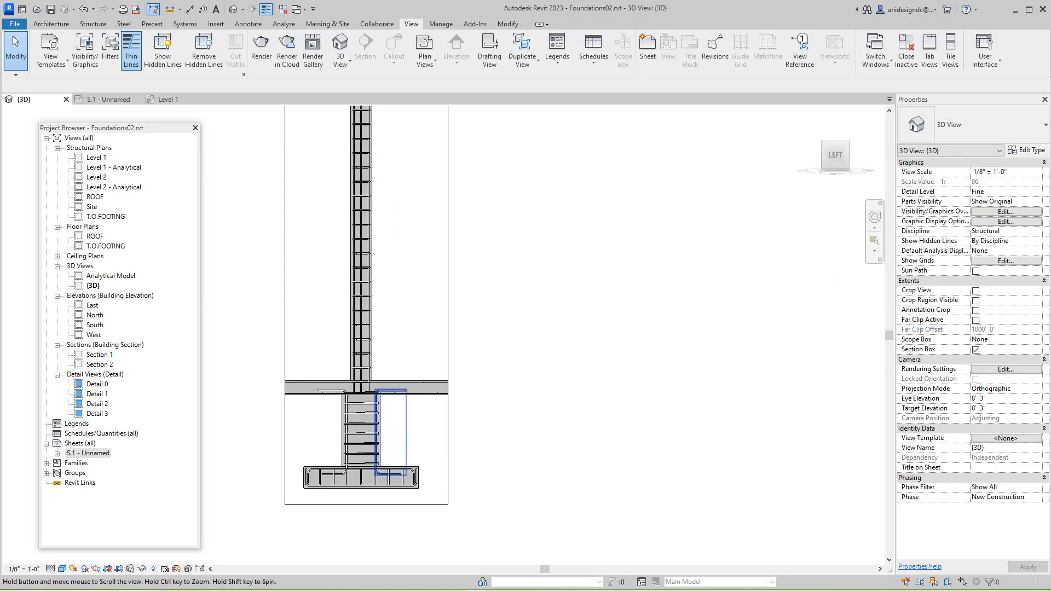
scroll(404, 421, down, 1)
scroll(418, 486, up, 5)
scroll(487, 481, down, 5)
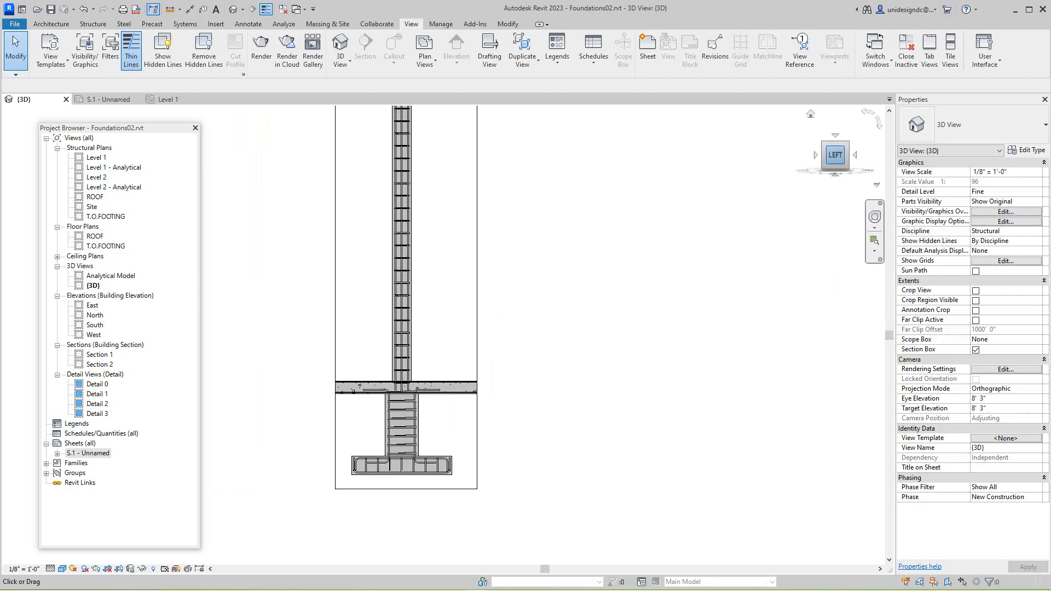
Step: Return the cropped 3D view to its home orientation and frame the whole column, slab portion and footing
click(811, 114)
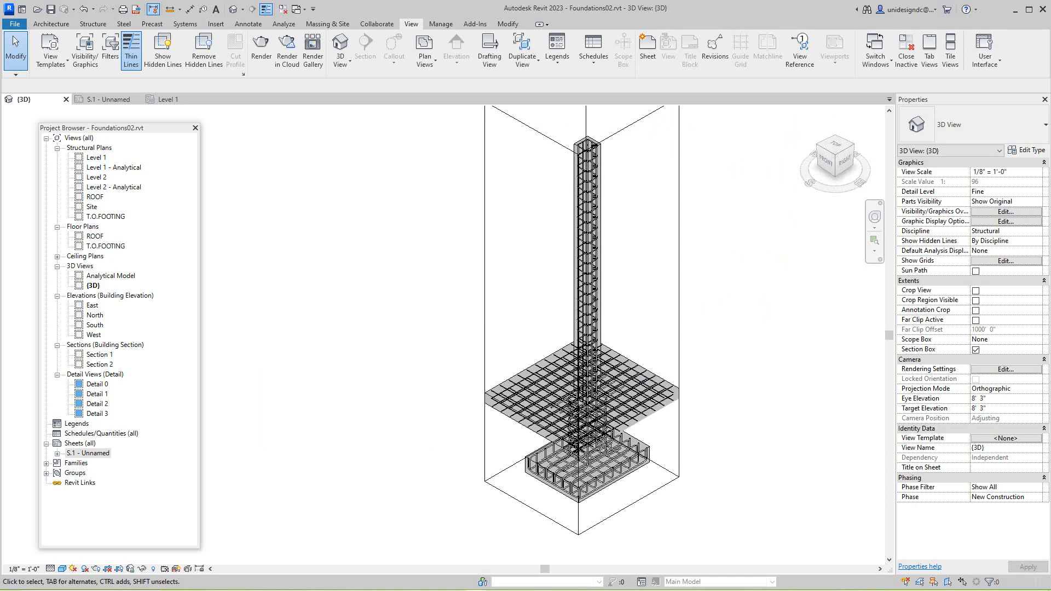
middle_drag(663, 251, 640, 216)
scroll(646, 232, down, 2)
scroll(638, 238, up, 3)
scroll(623, 301, down, 1)
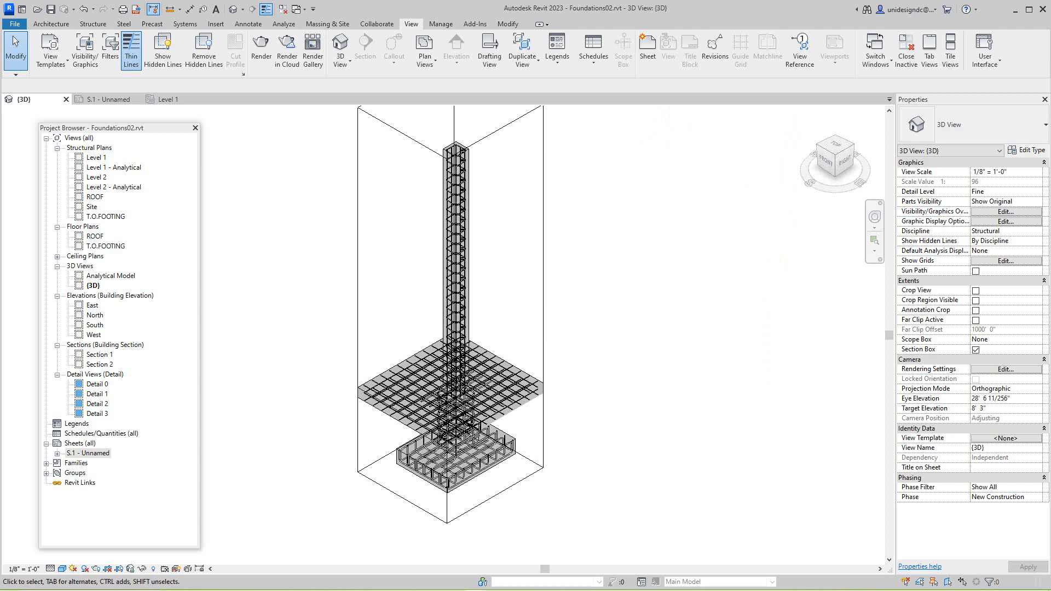
middle_drag(623, 301, 625, 304)
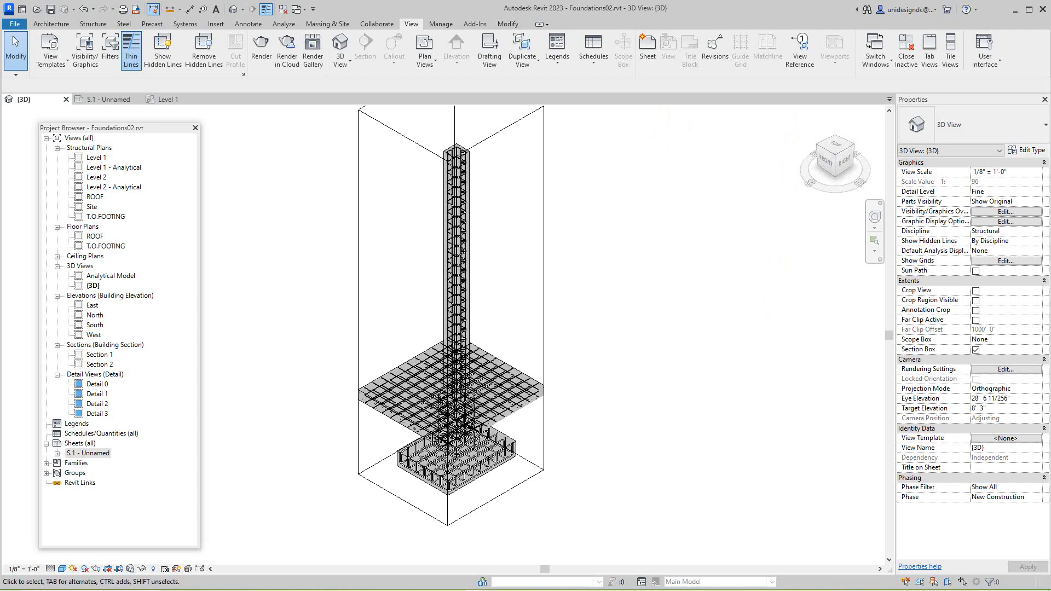
scroll(471, 339, down, 2)
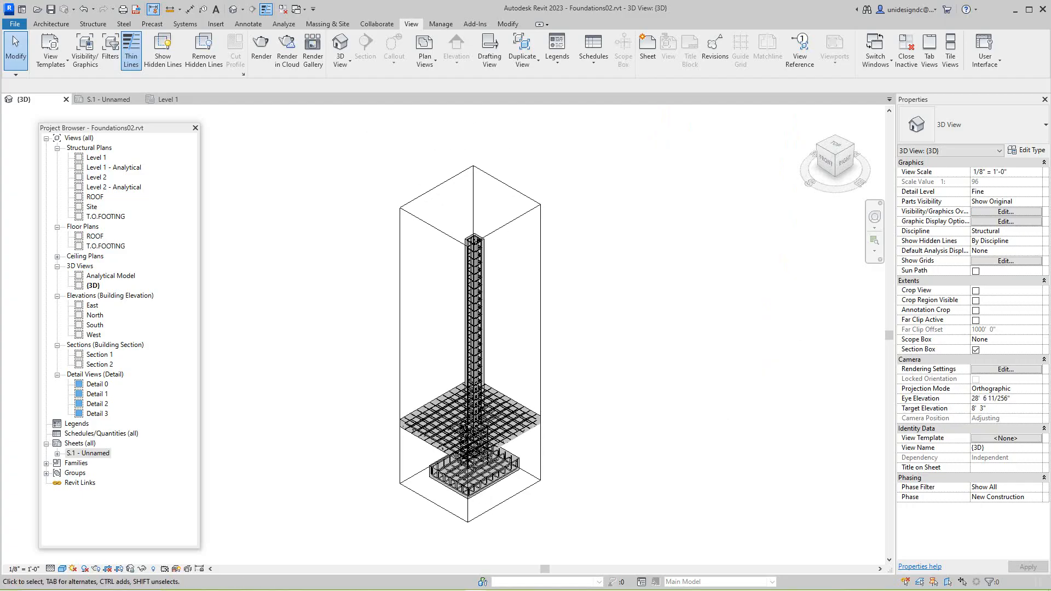
scroll(430, 284, down, 1)
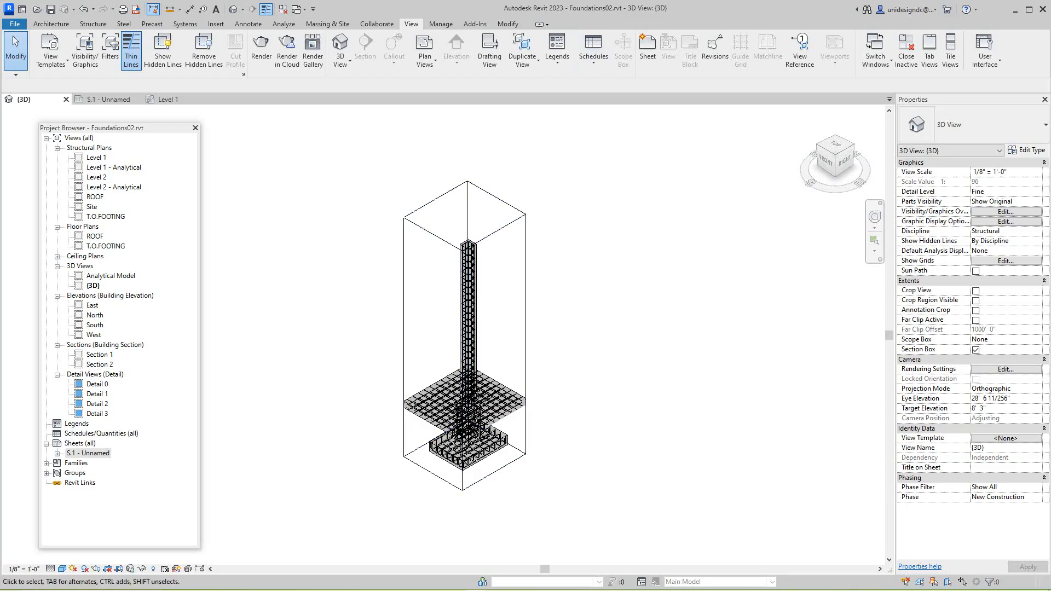
Step: Create an assembly from all elements inside the section box, using the Structural Columns naming category and the type name Structural Columns 001
drag(324, 142, 661, 535)
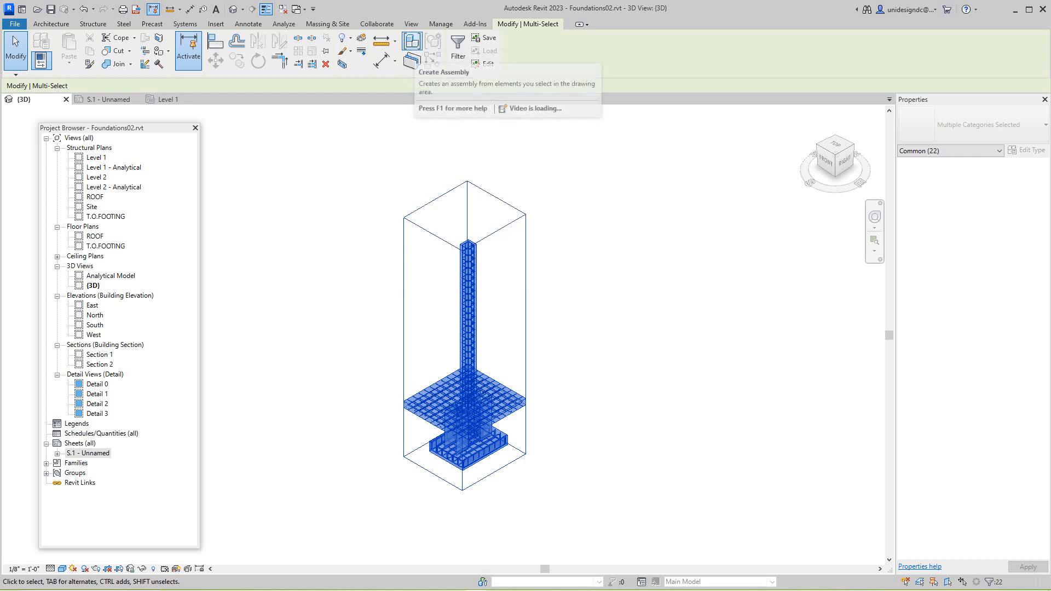
click(41, 60)
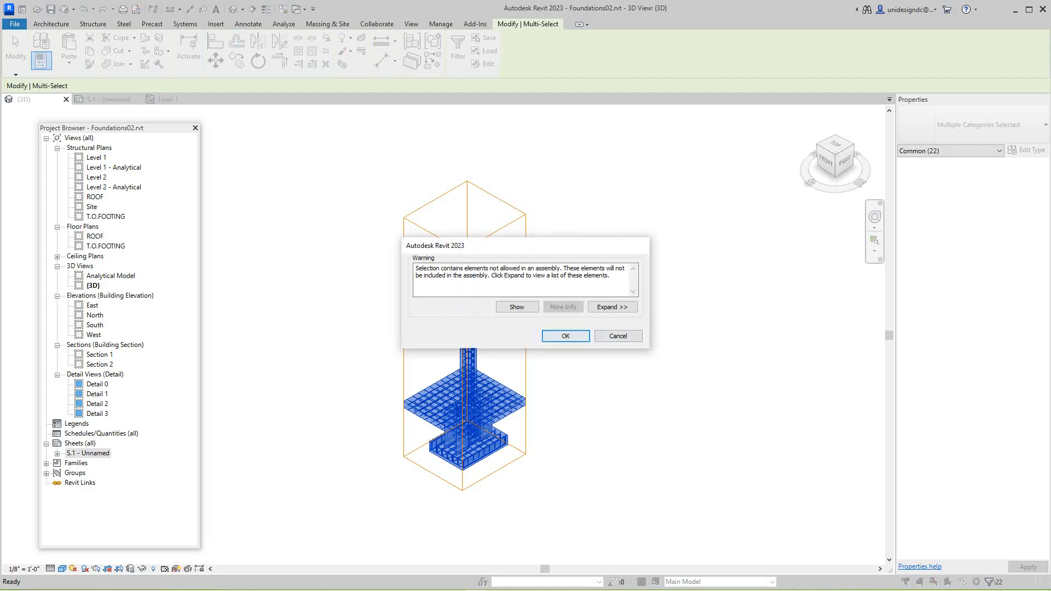
key(Return)
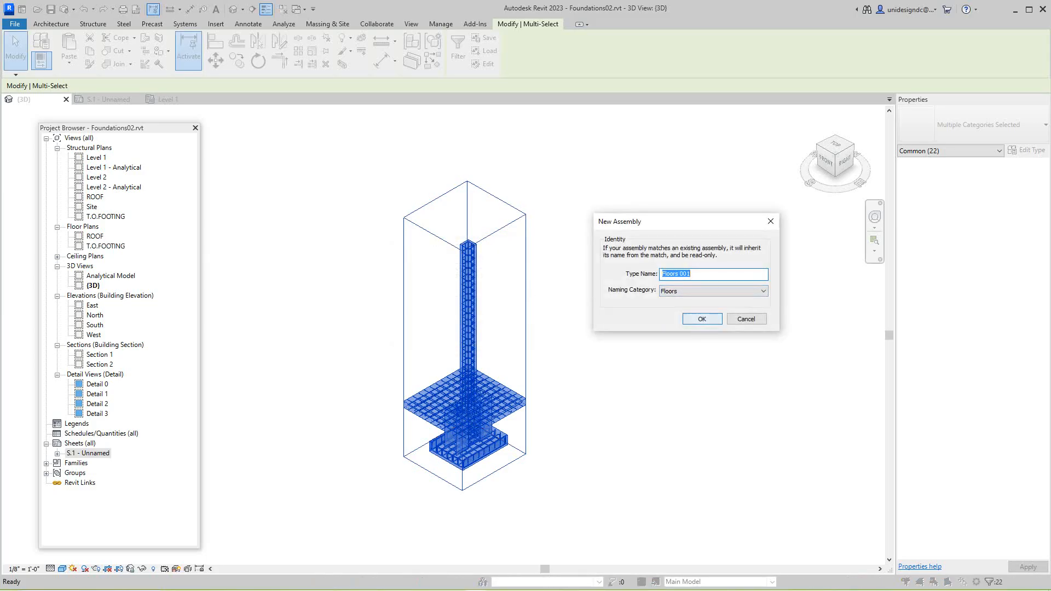
click(714, 292)
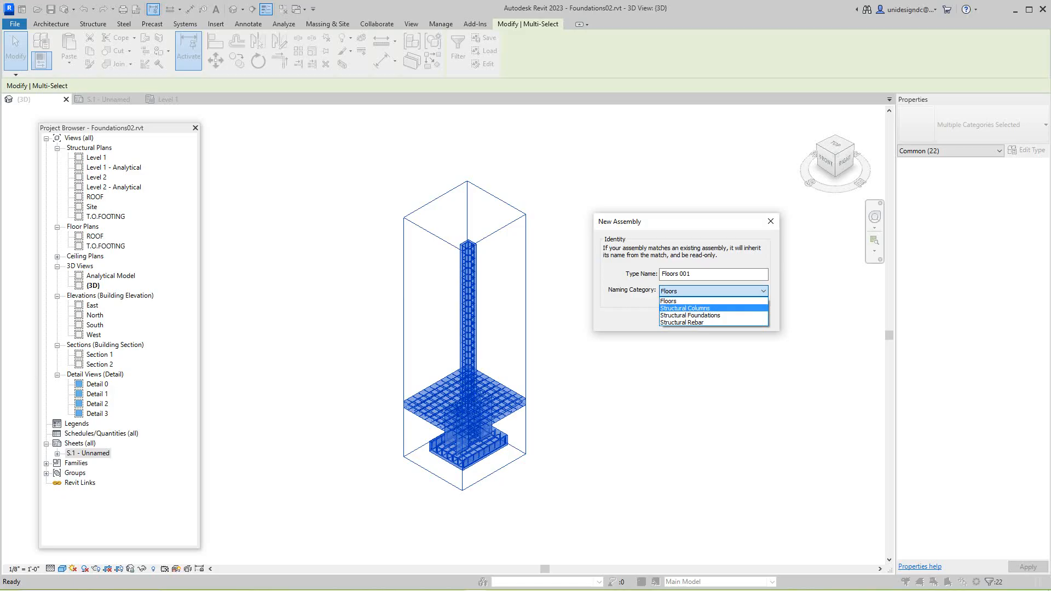
click(685, 308)
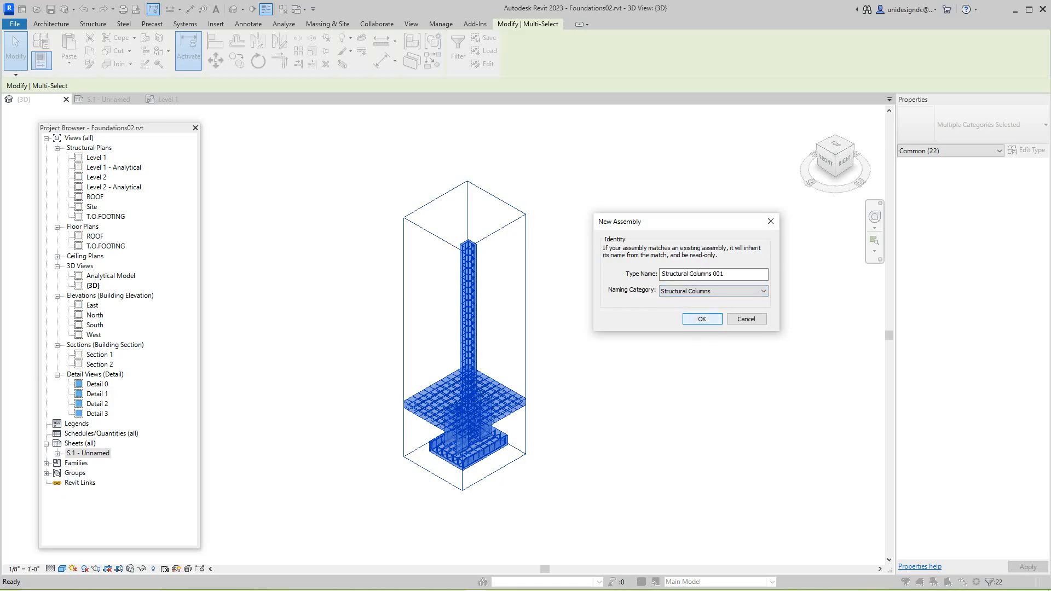
click(701, 319)
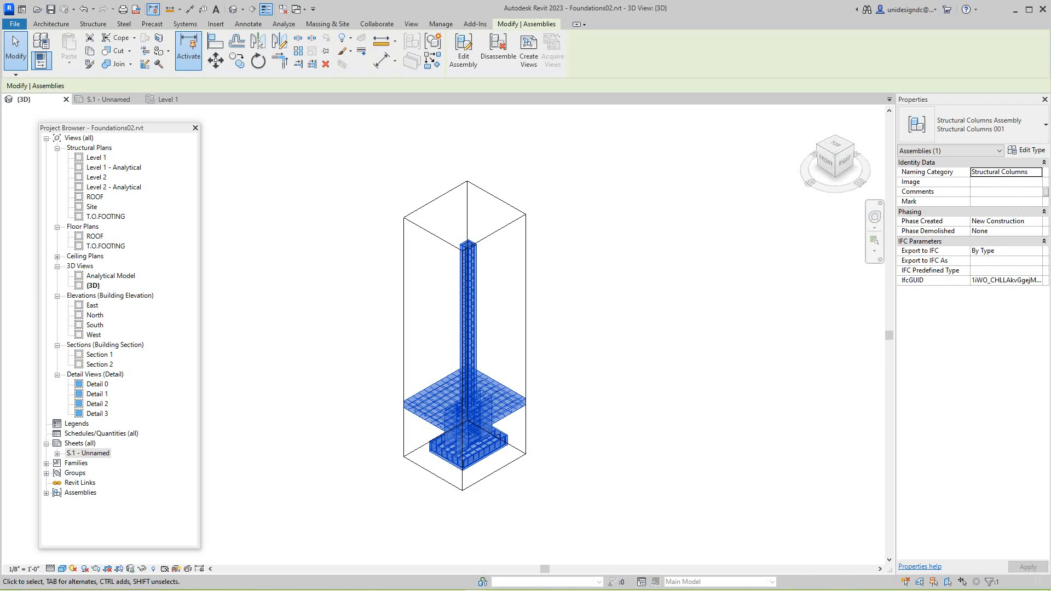
scroll(281, 465, down, 1)
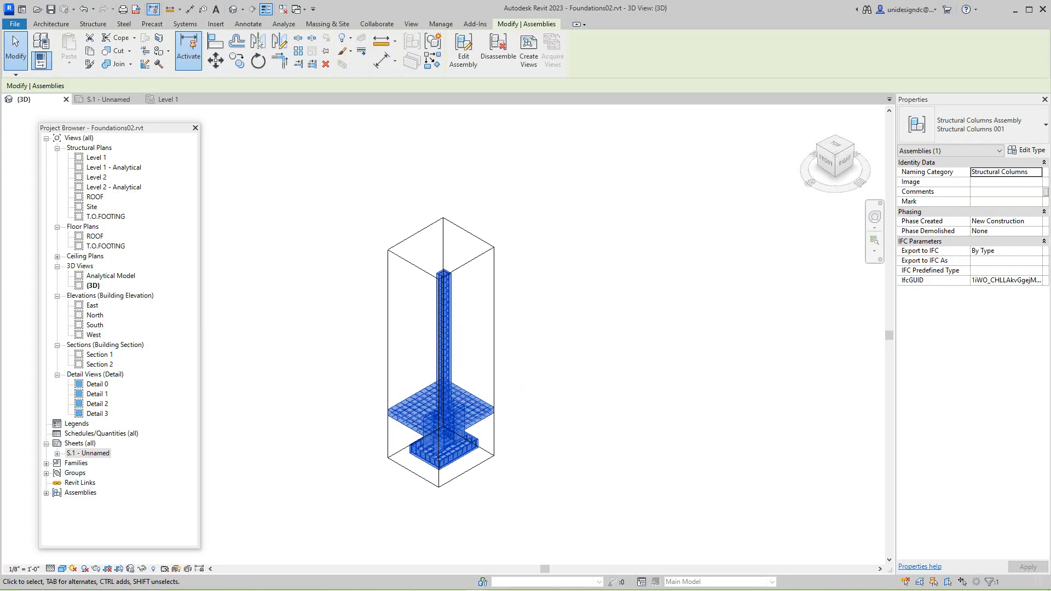
Step: Open the Create Assembly Views settings for the Structural Columns 001 assembly and move them clear of the model
click(88, 453)
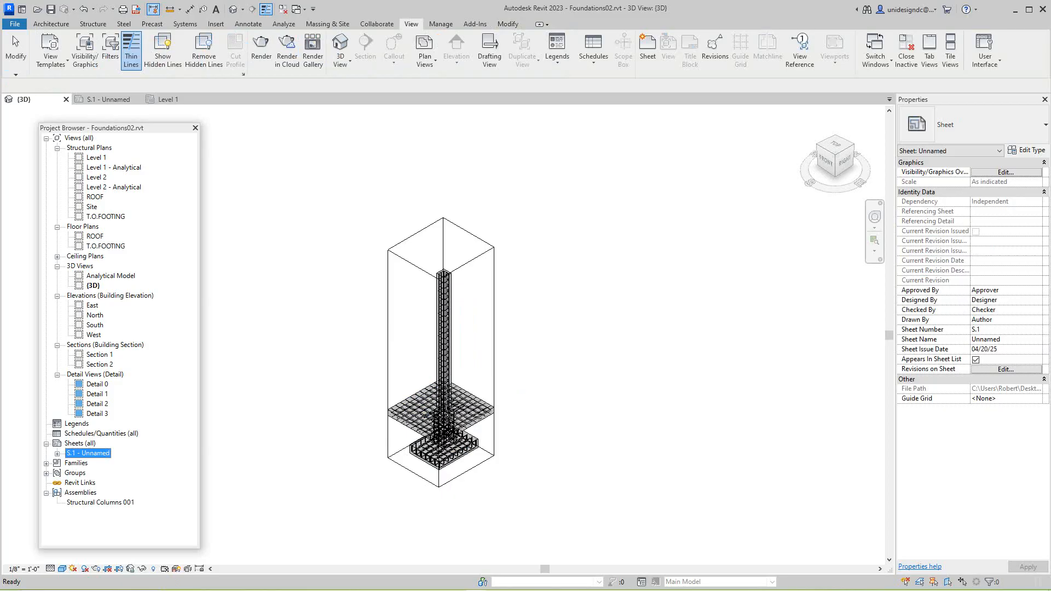
click(101, 503)
right_click(110, 503)
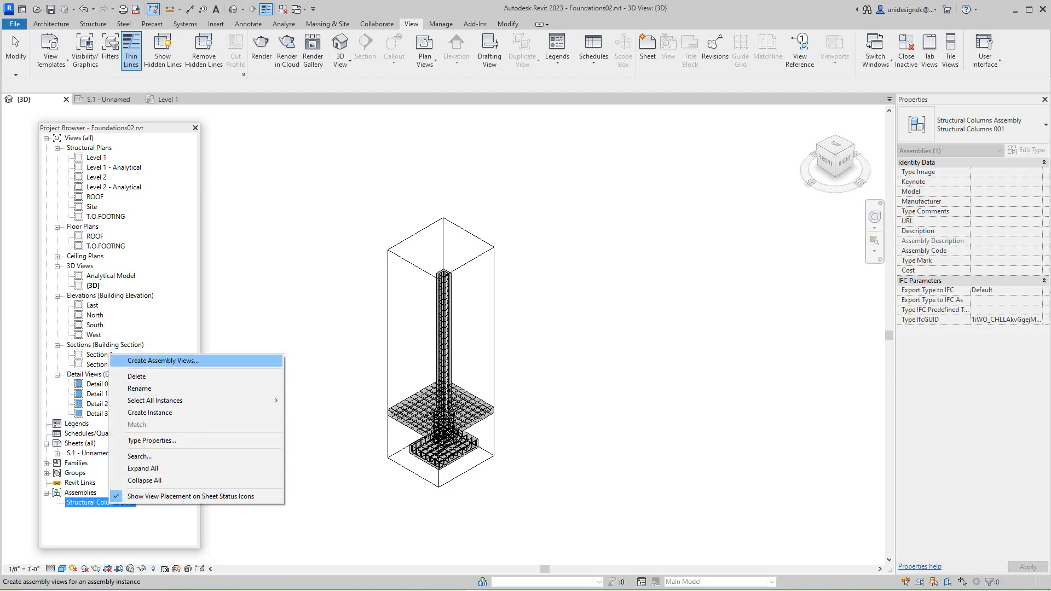
click(163, 361)
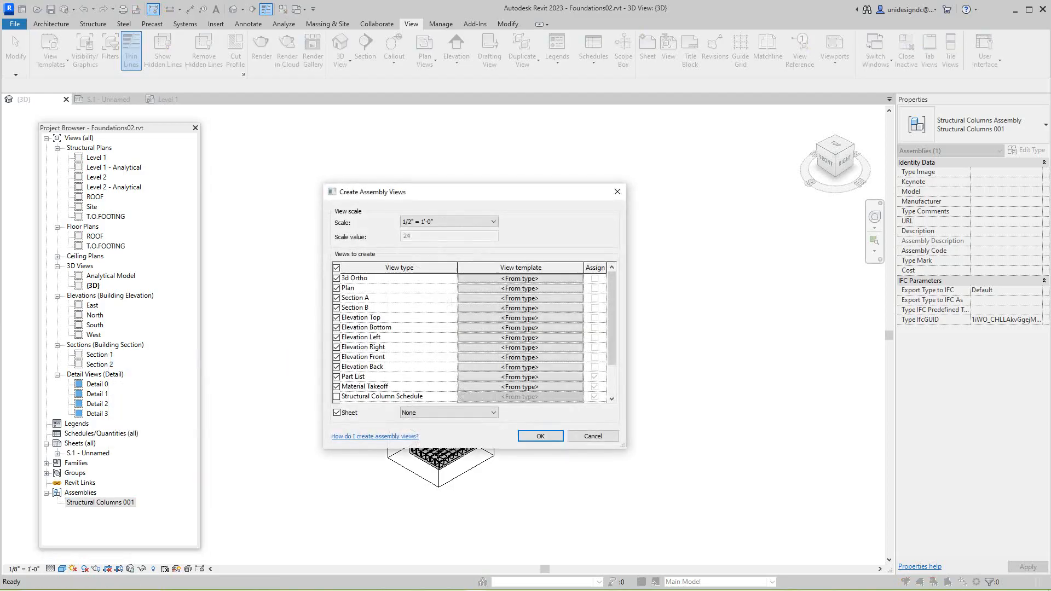
drag(384, 191, 603, 160)
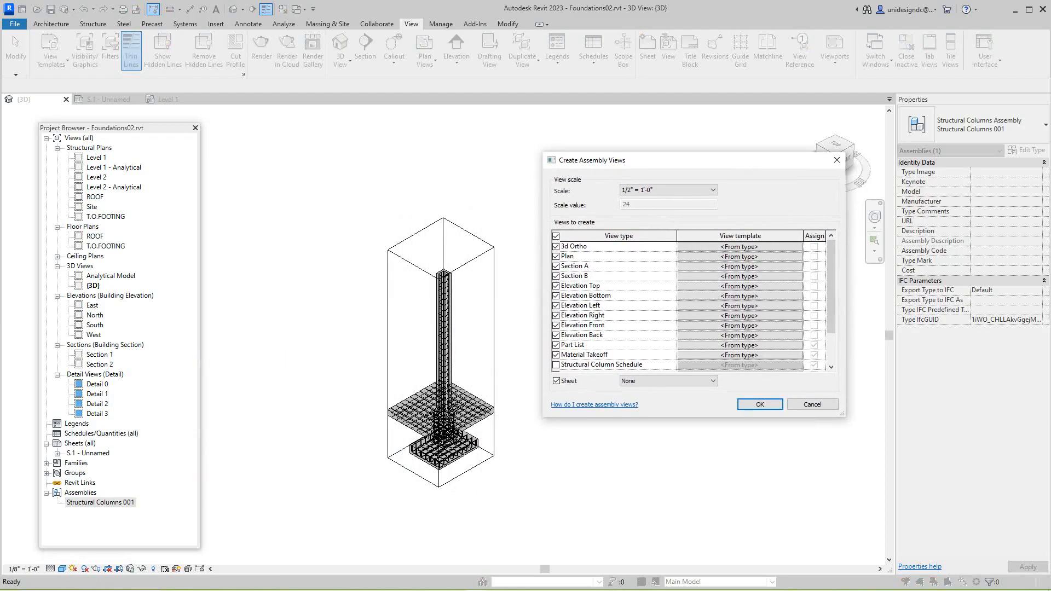
Step: Include the Rebar Schedule and the Structural Column Schedule among the assembly views to create
scroll(690, 307, down, 2)
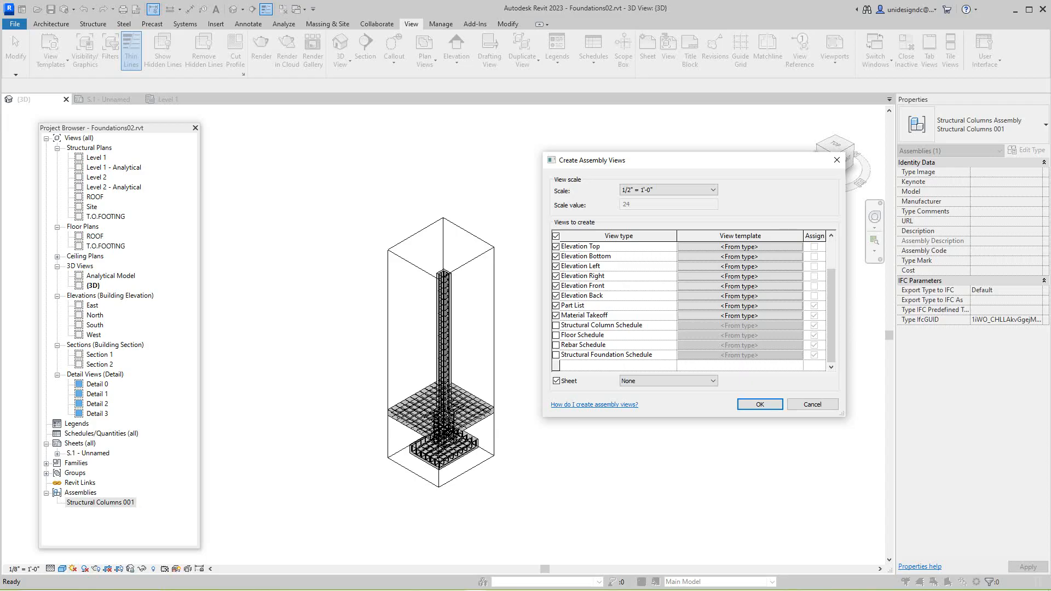
scroll(690, 306, up, 2)
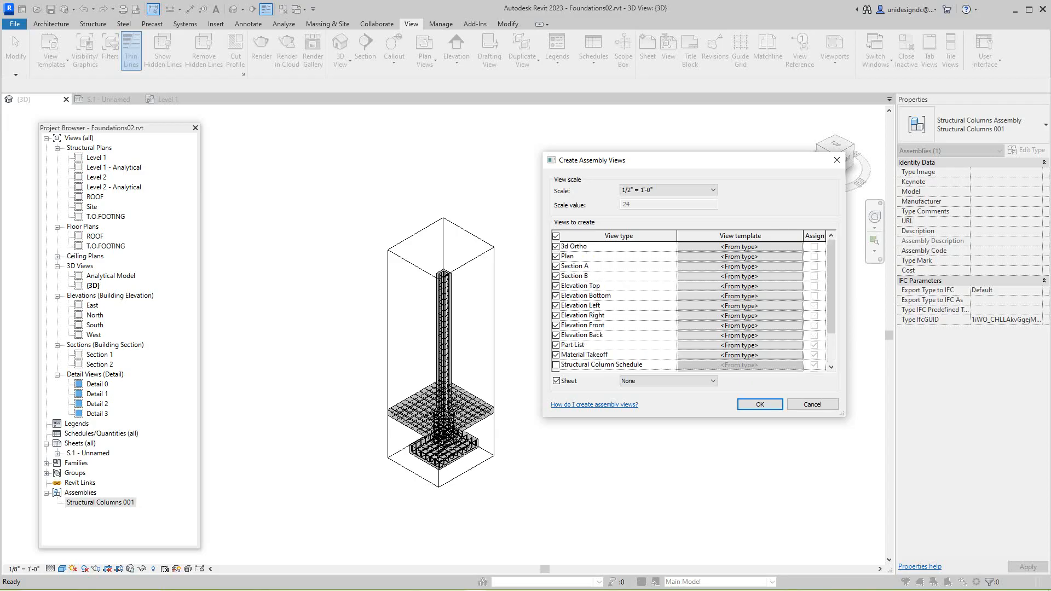
scroll(690, 306, down, 2)
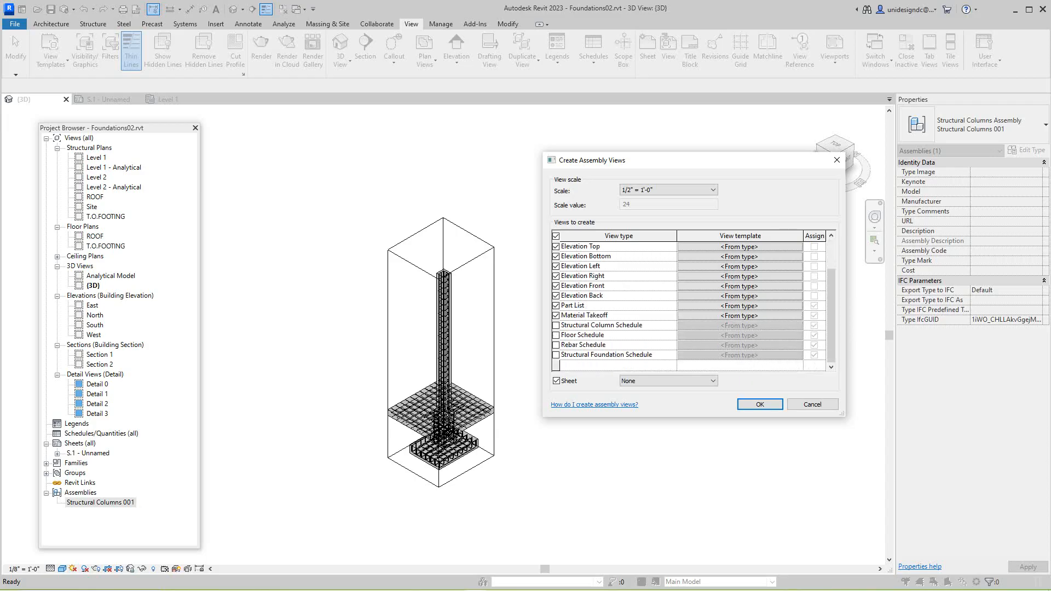
click(556, 346)
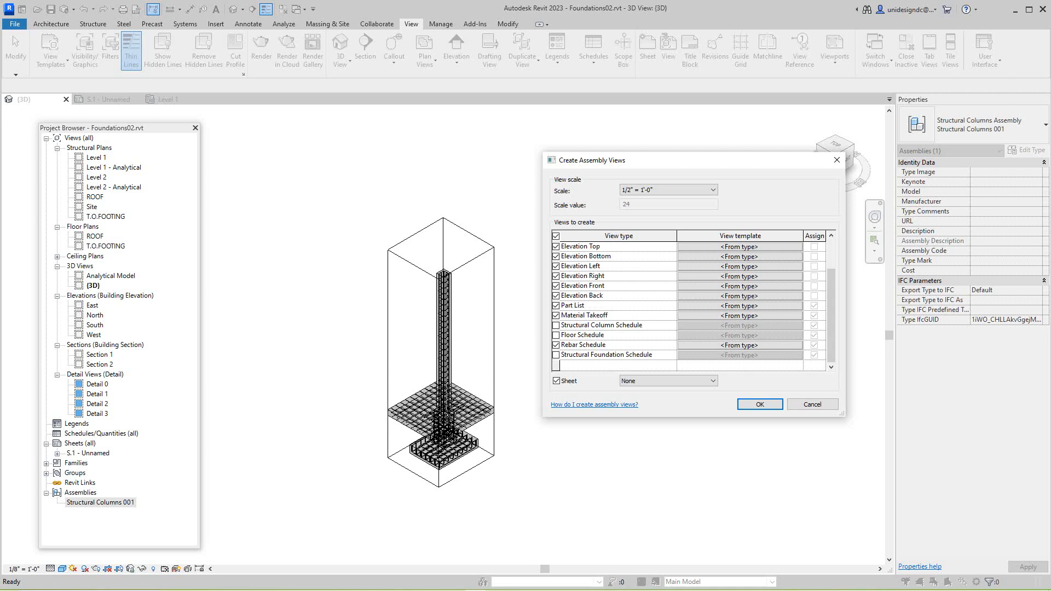
click(556, 325)
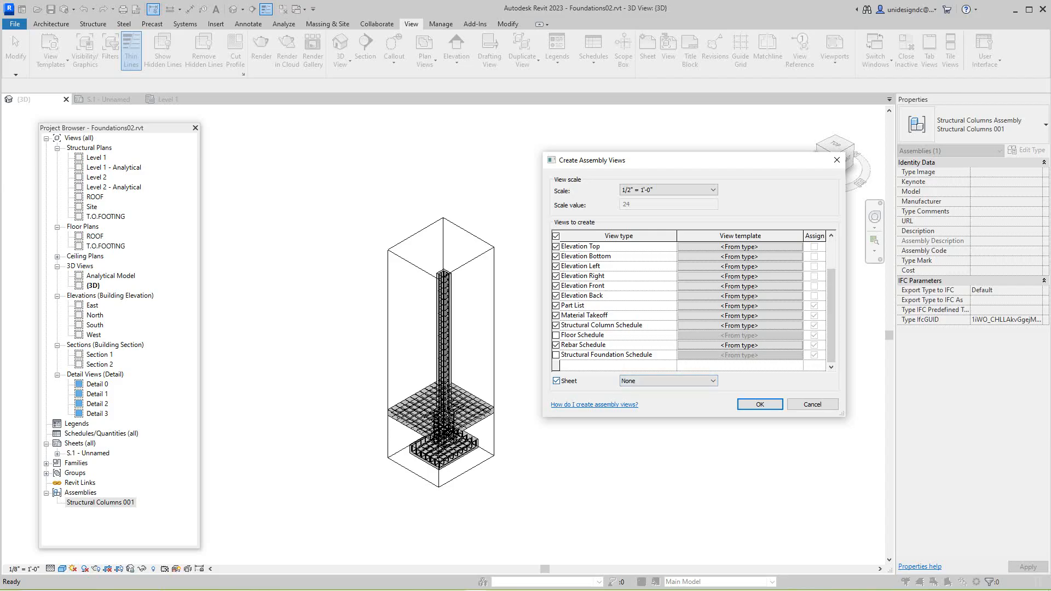
Step: Use the C 17 x 22 Horizontal title block for the assembly sheet and create the assembly views
click(668, 380)
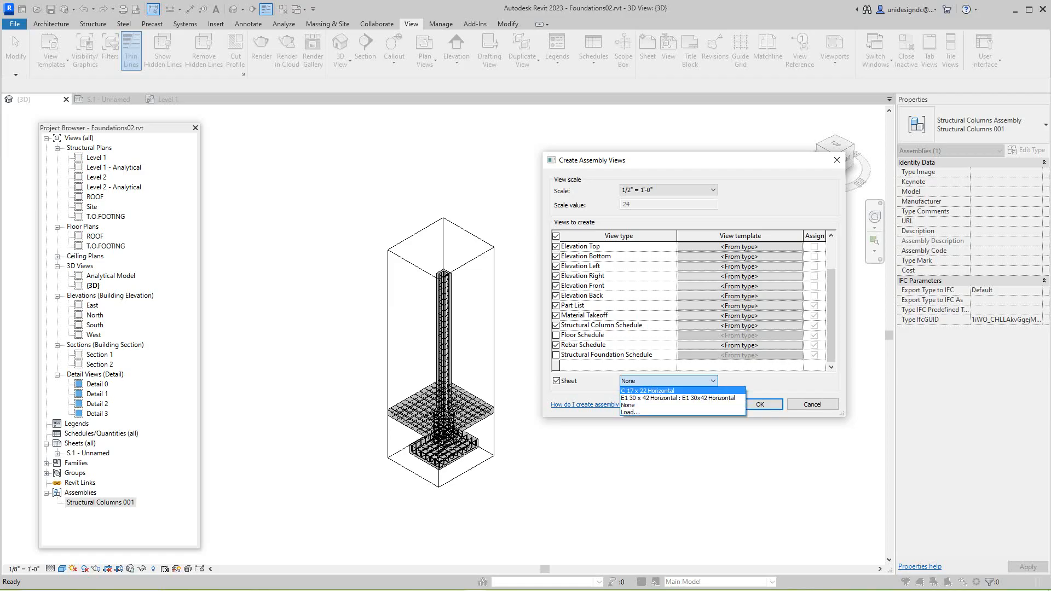
key(Return)
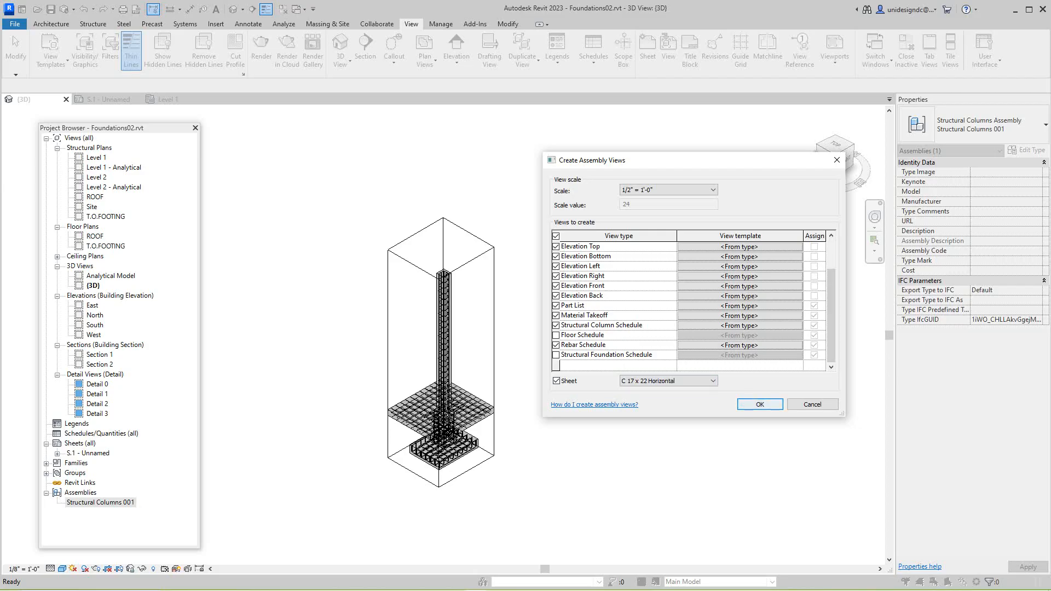
key(Return)
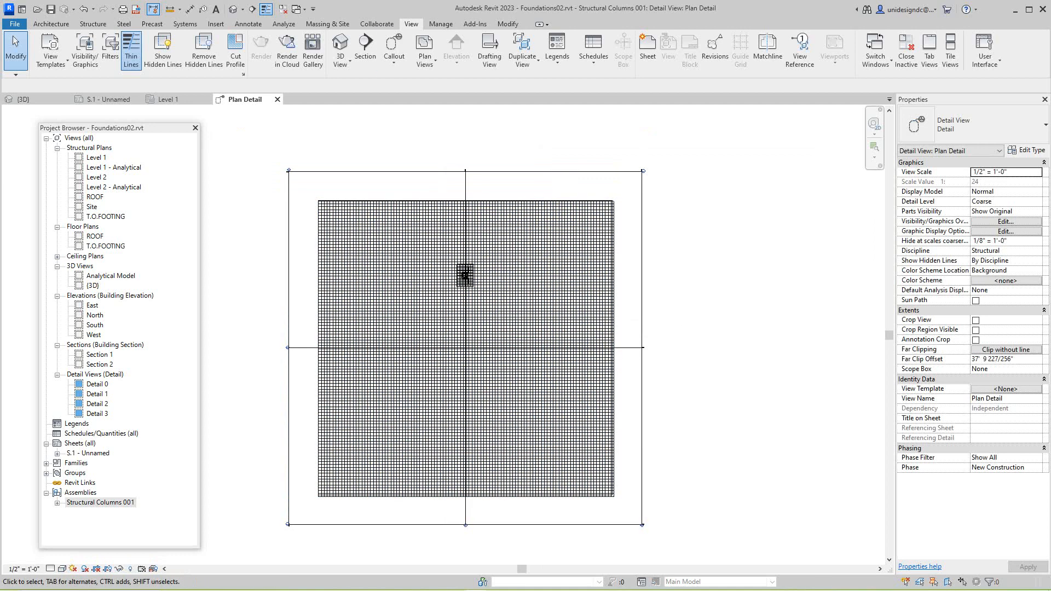
Step: Return to the {3D} view and start editing the Structural Columns 001 assembly
click(25, 99)
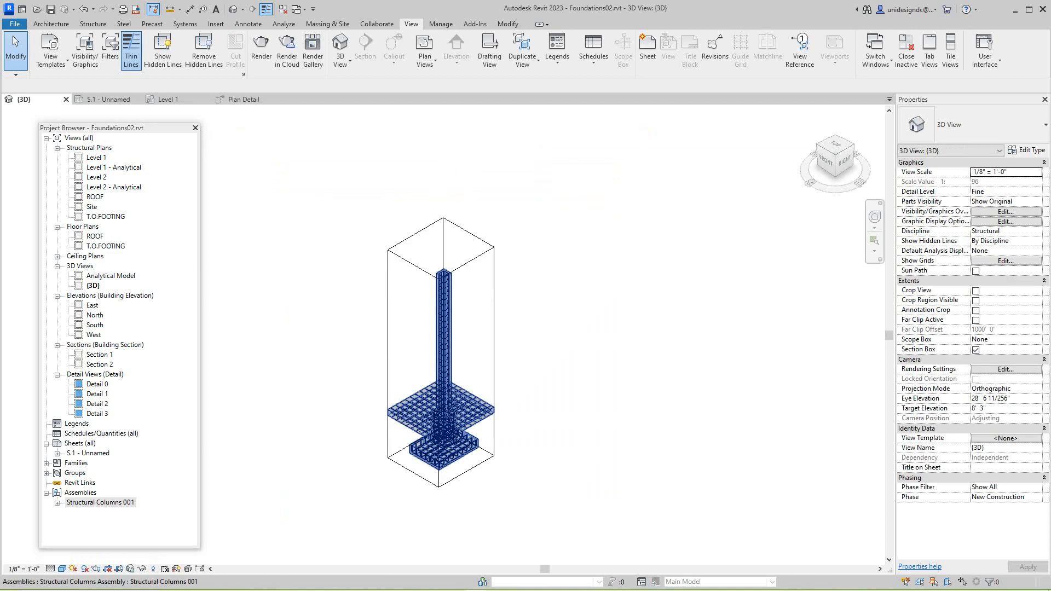
scroll(420, 421, up, 2)
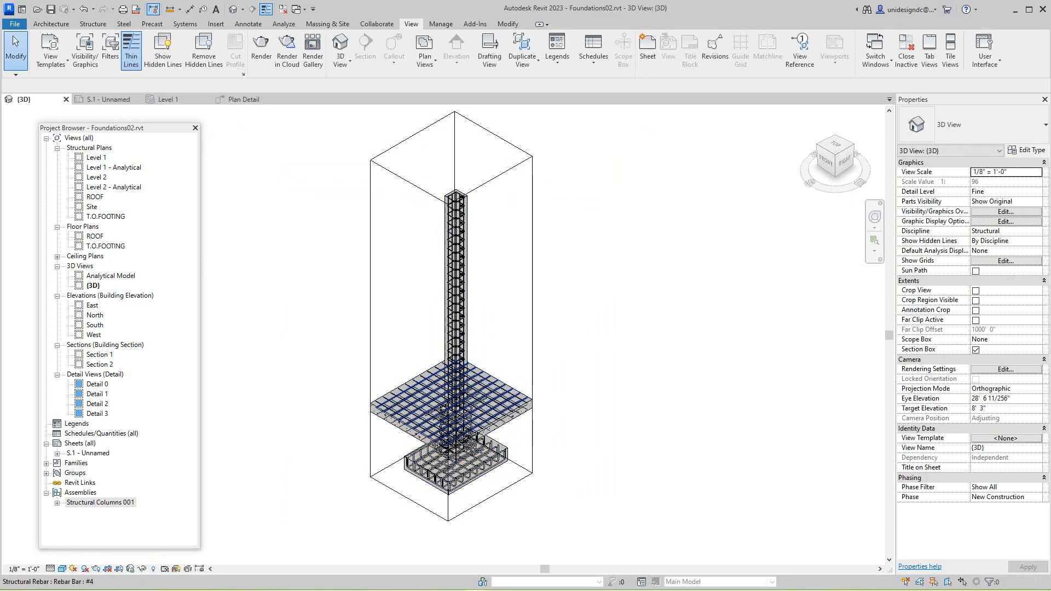
click(421, 438)
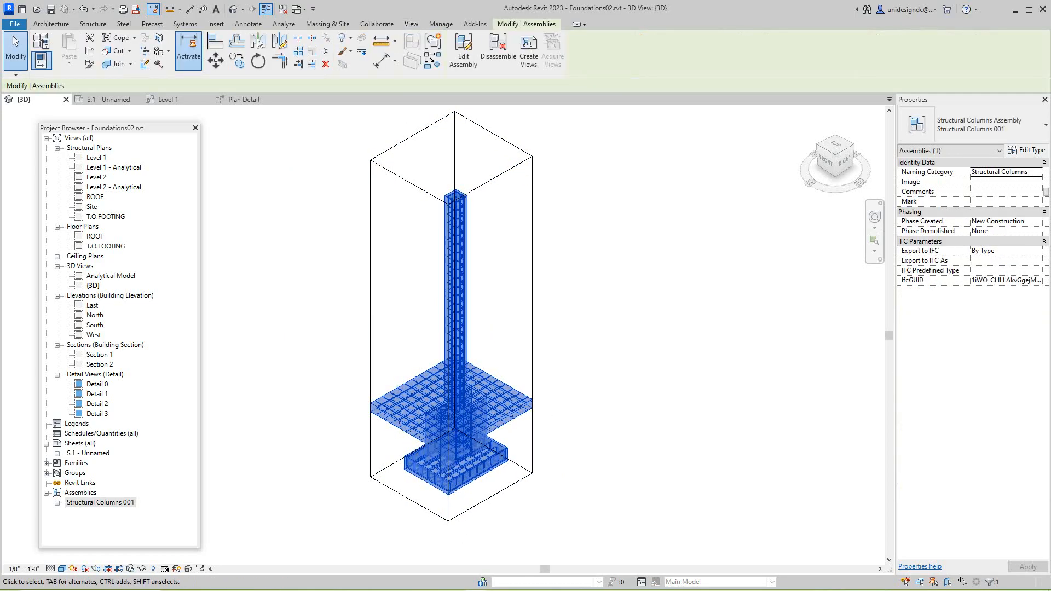
click(464, 52)
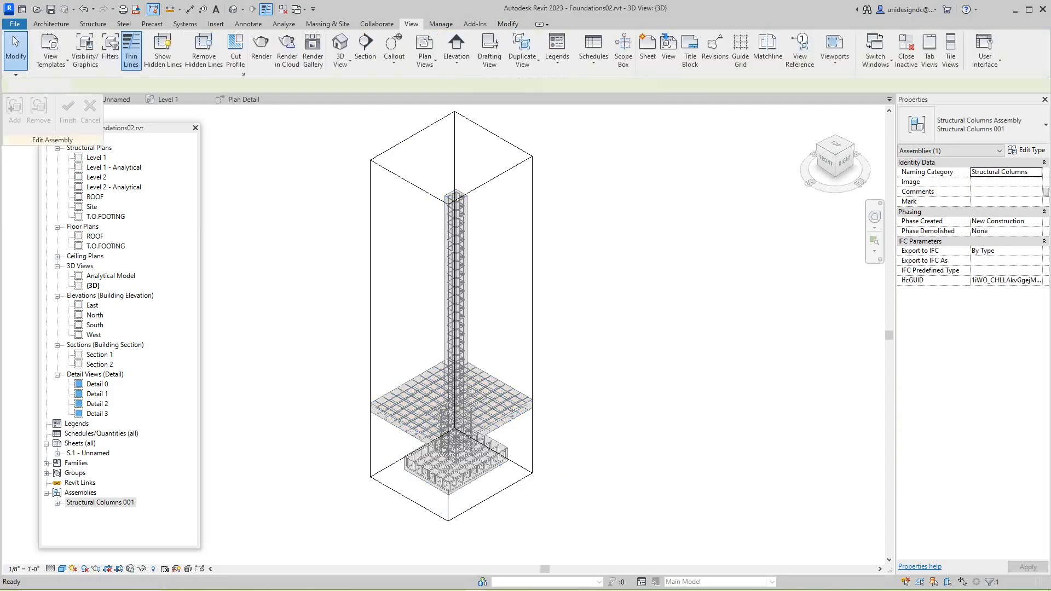
scroll(395, 412, up, 3)
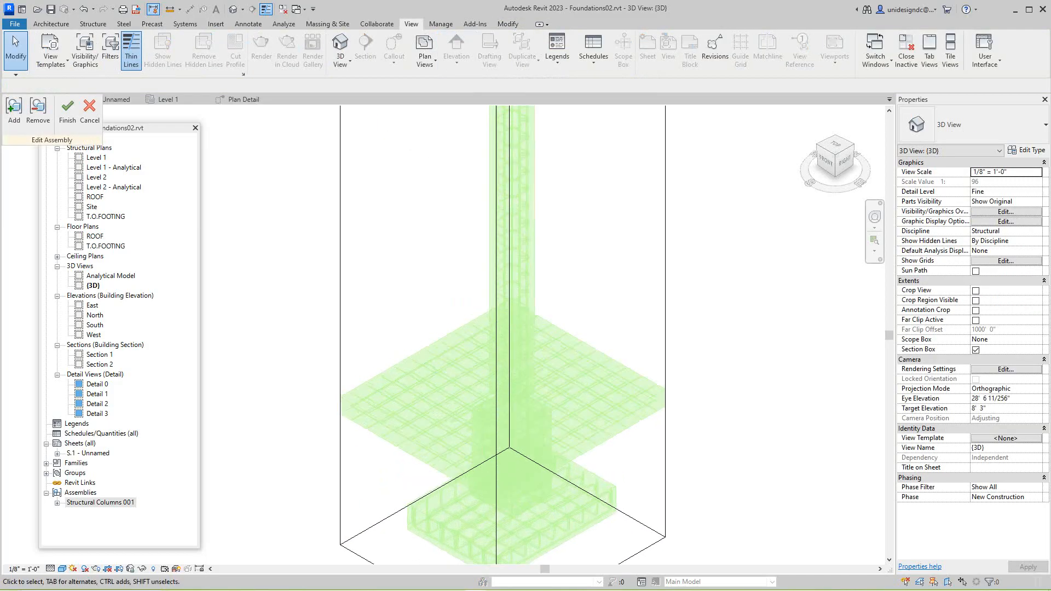
scroll(394, 337, up, 1)
middle_drag(394, 338, 445, 258)
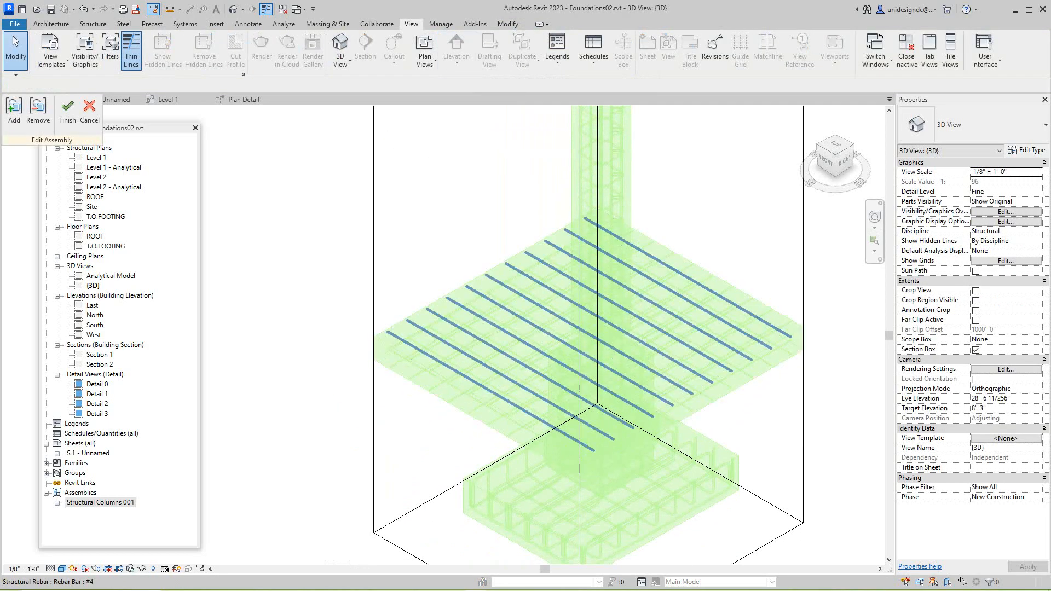
Step: Remove the slab's rebar sets in both directions from the Structural Columns 001 assembly
click(446, 295)
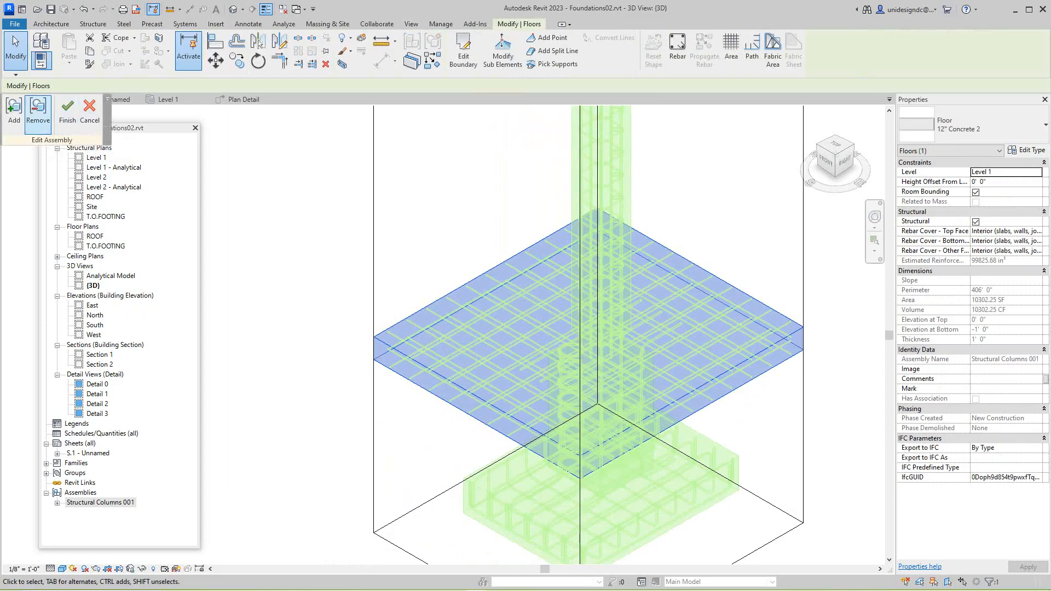
click(38, 113)
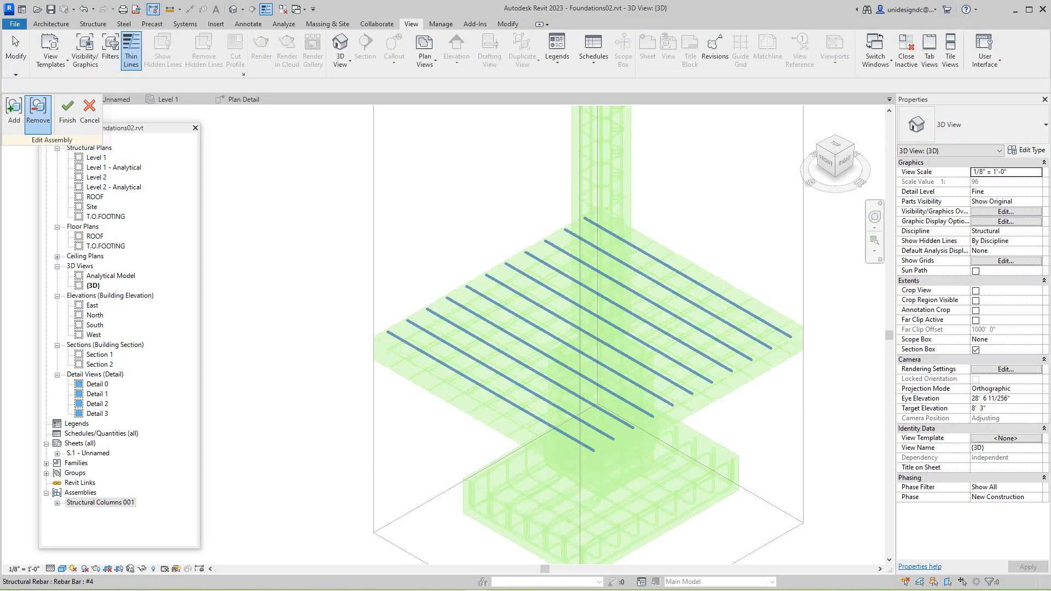
click(432, 333)
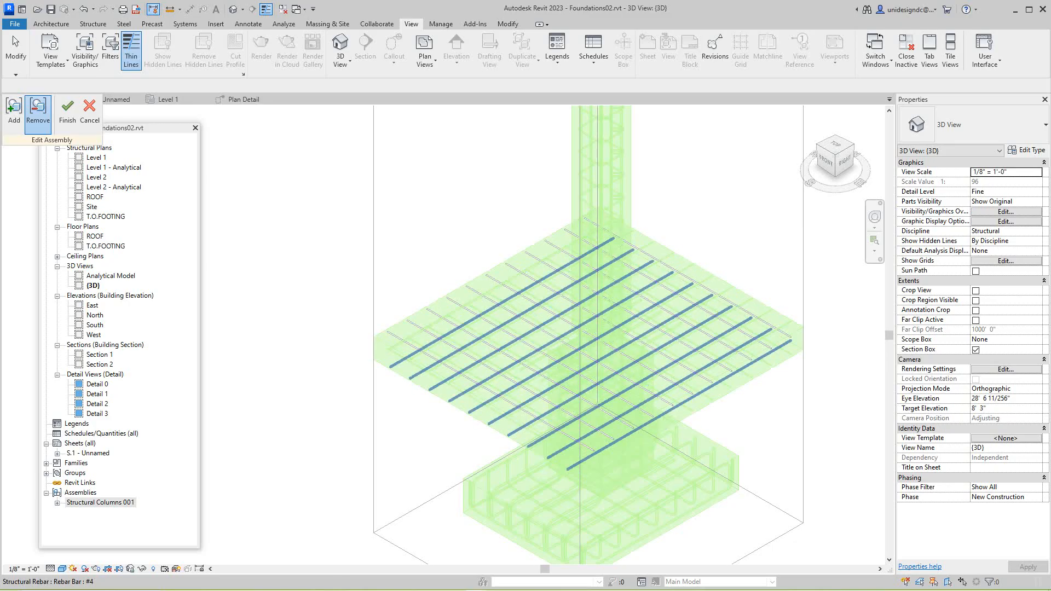
scroll(390, 329, up, 5)
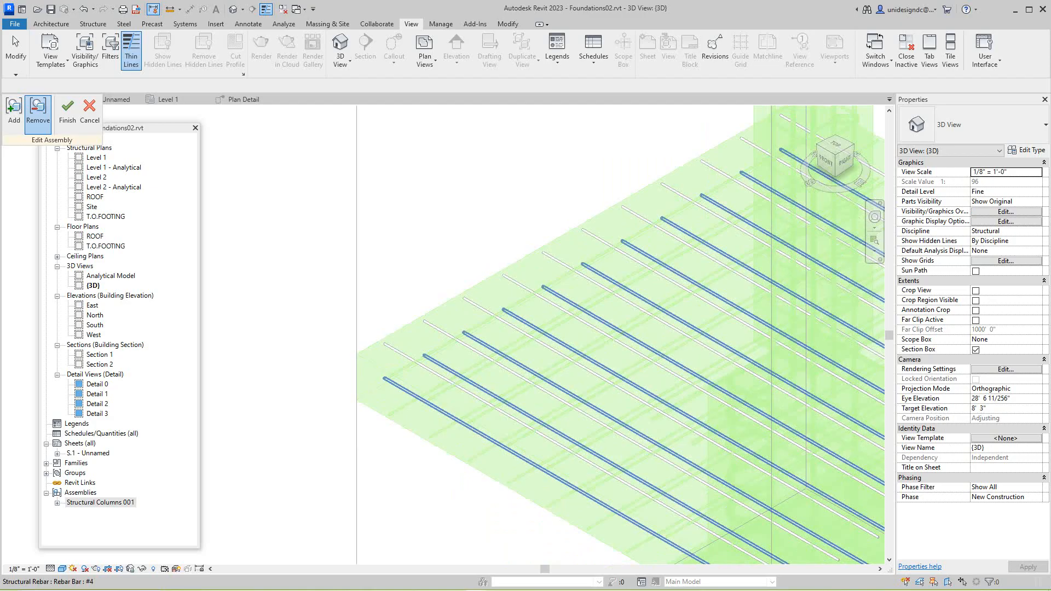
click(405, 390)
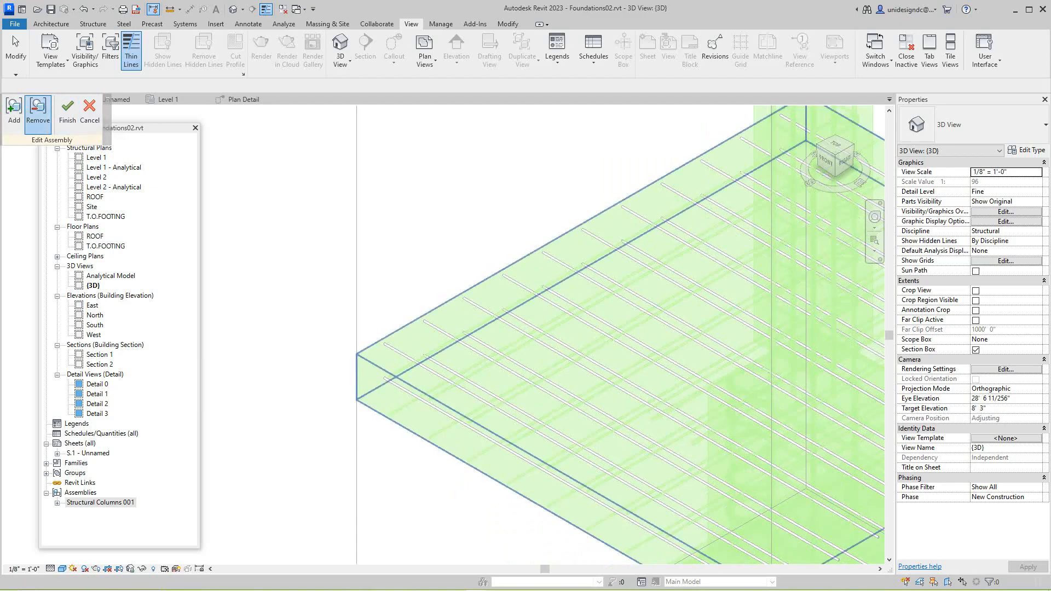
click(405, 405)
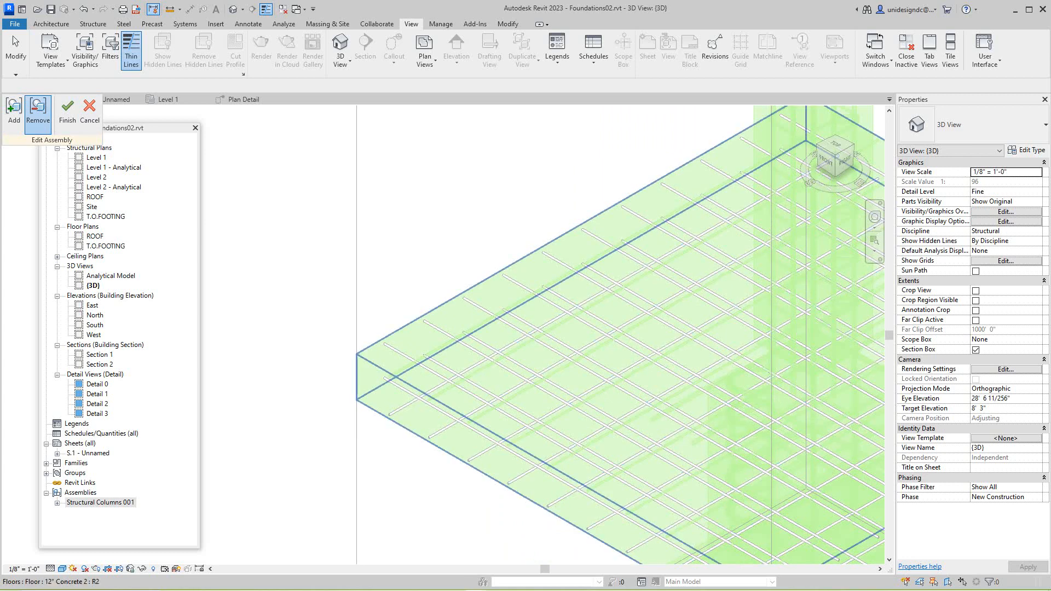
click(434, 397)
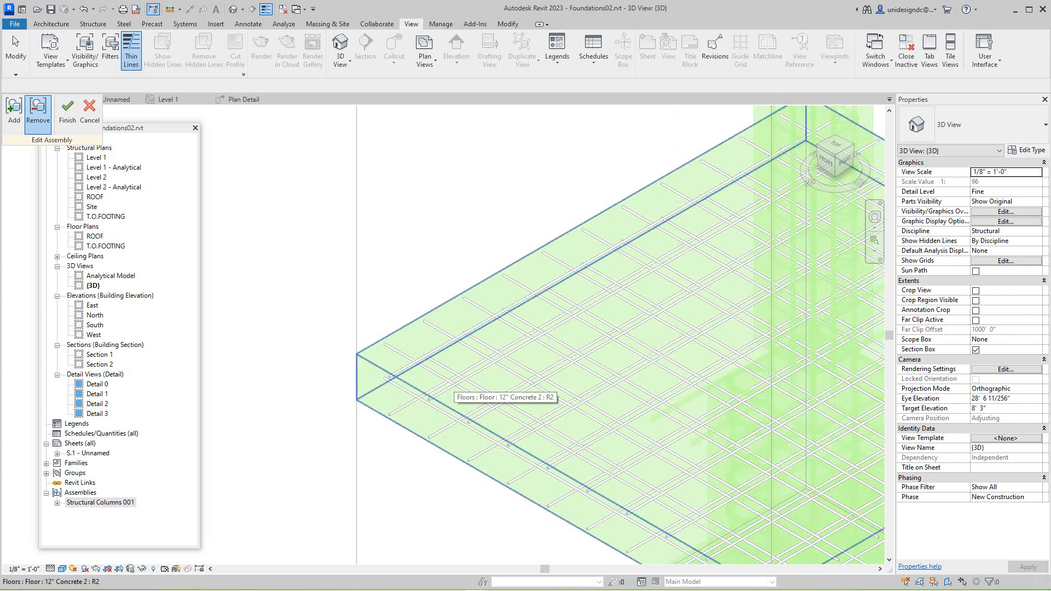
Step: Remove the 12" Concrete 2 floor slab from the assembly and finish the assembly edit
scroll(423, 373, down, 2)
middle_drag(591, 427, 520, 422)
scroll(805, 372, up, 2)
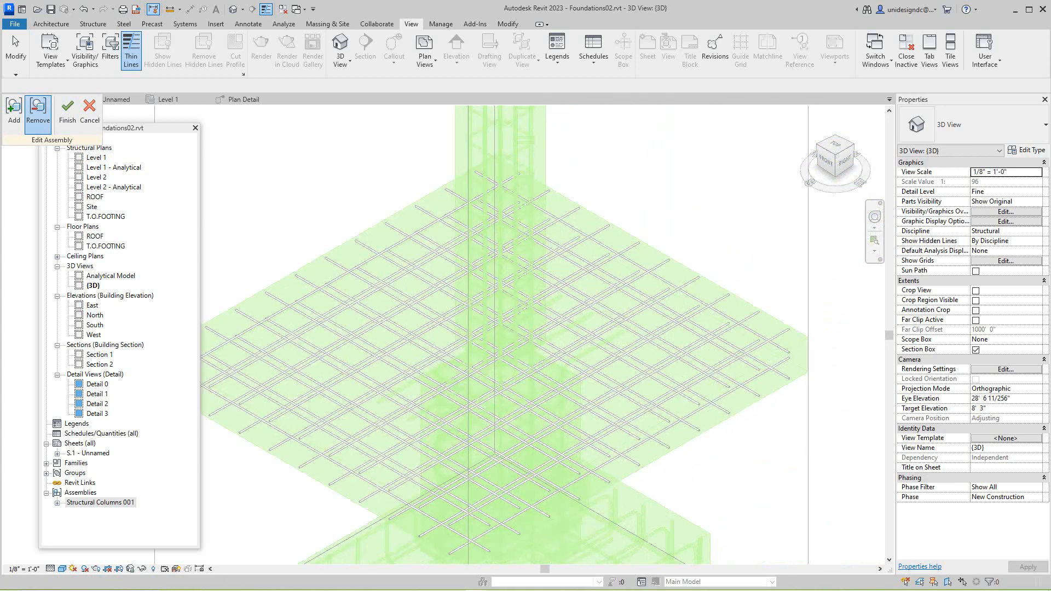
click(806, 372)
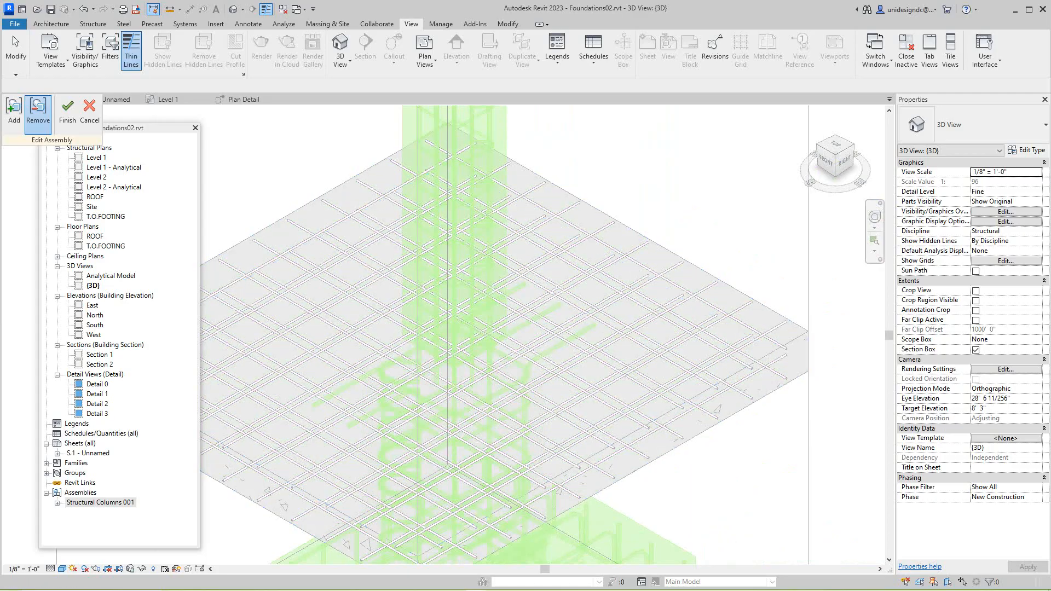
scroll(701, 359, down, 1)
middle_drag(236, 350, 323, 388)
scroll(328, 394, up, 2)
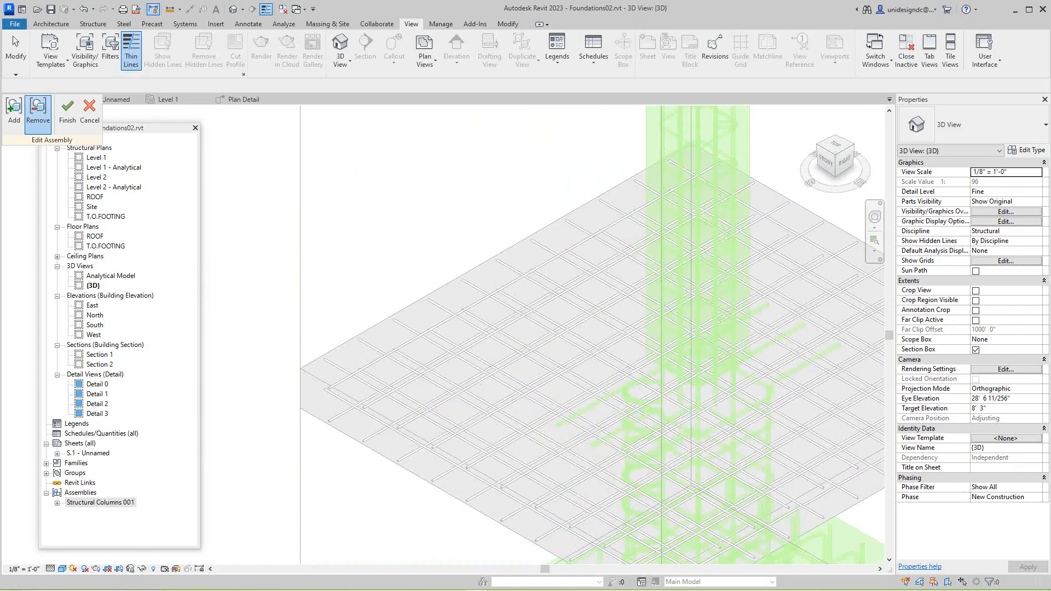
scroll(362, 403, down, 5)
middle_drag(486, 481, 454, 474)
scroll(459, 457, up, 3)
scroll(438, 477, down, 1)
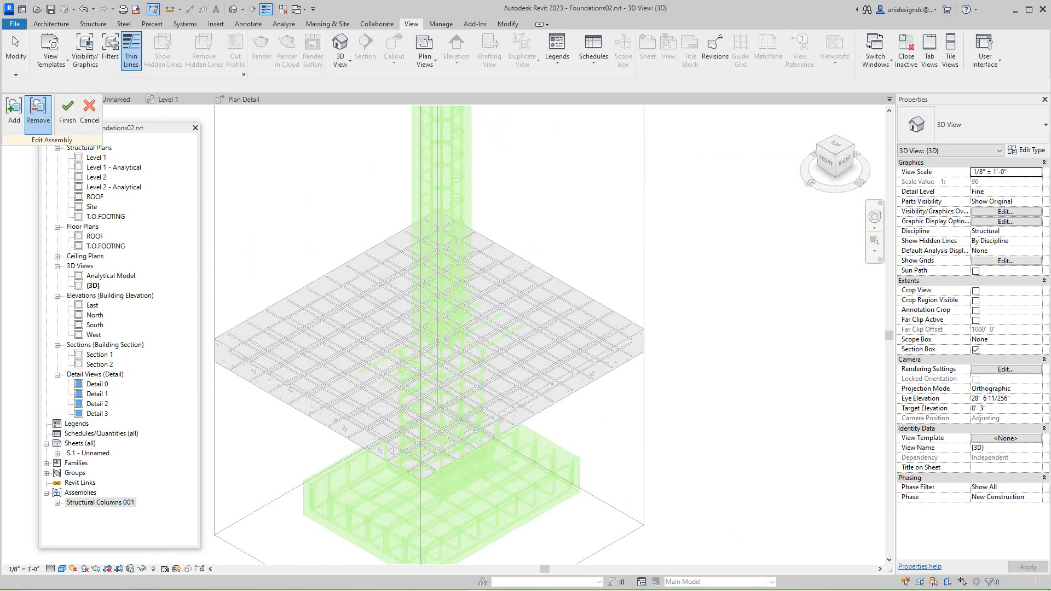
scroll(482, 455, up, 1)
scroll(493, 454, down, 3)
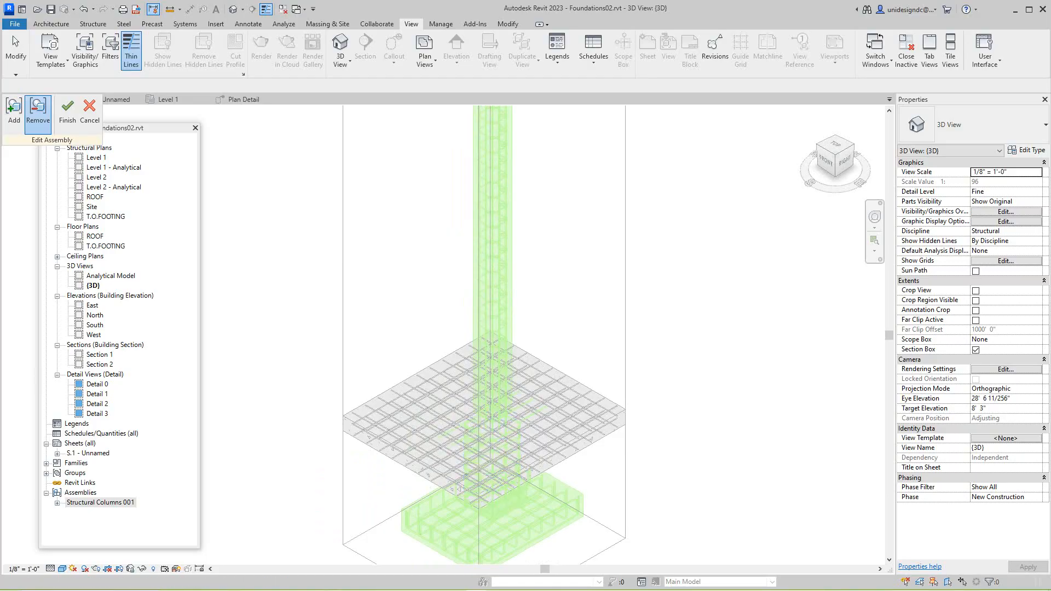
click(68, 112)
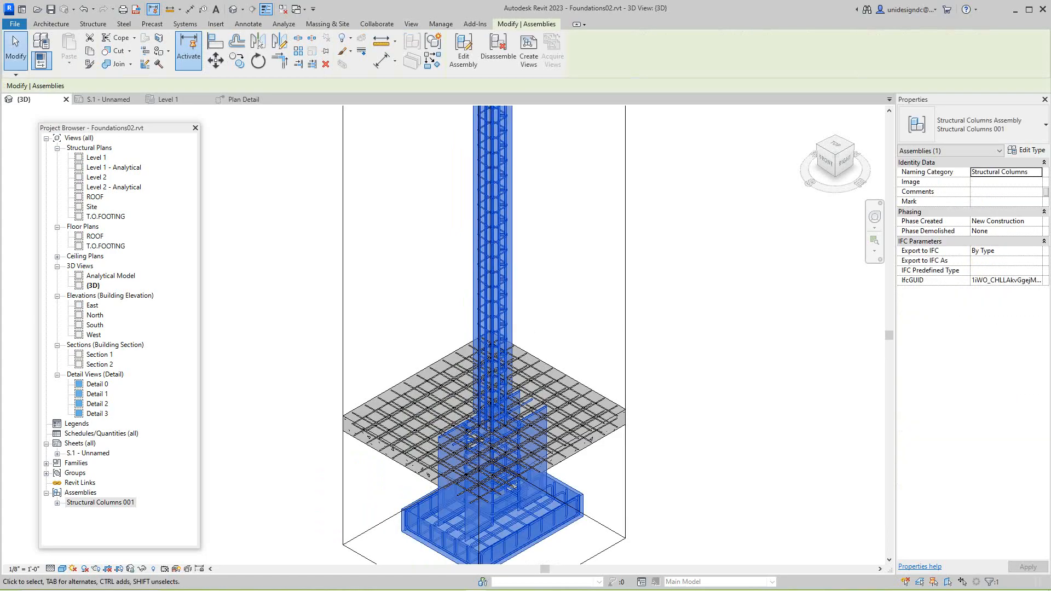
Step: Examine the edited column and footing assembly against the excluded slab in the {3D} view, and clear the selection
scroll(438, 416, down, 2)
middle_drag(471, 383, 398, 247)
scroll(413, 361, up, 2)
scroll(414, 361, down, 2)
scroll(398, 246, up, 1)
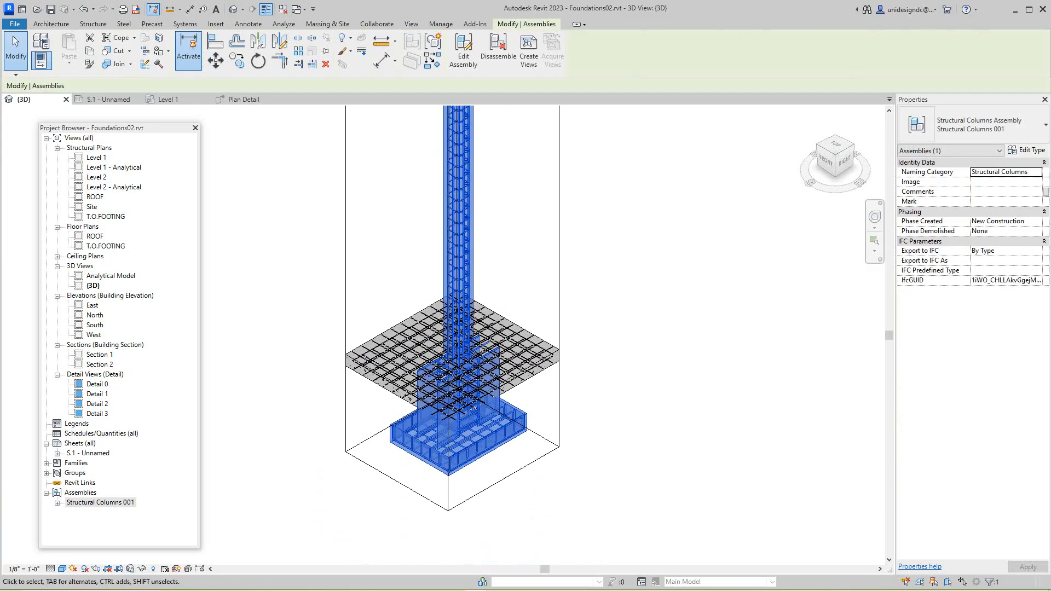
key(Escape)
scroll(373, 362, up, 4)
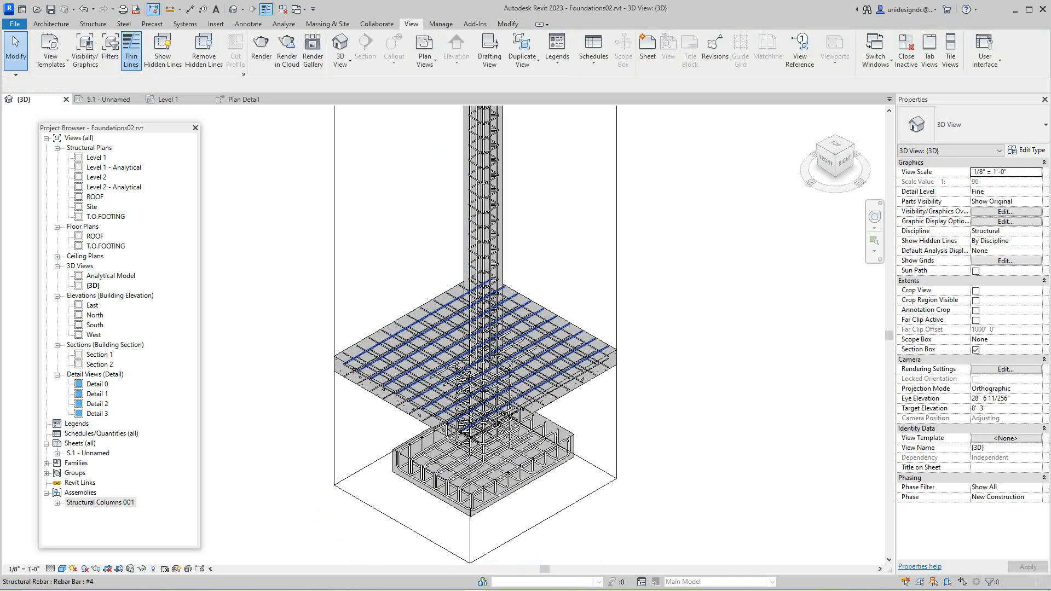
scroll(354, 356, down, 5)
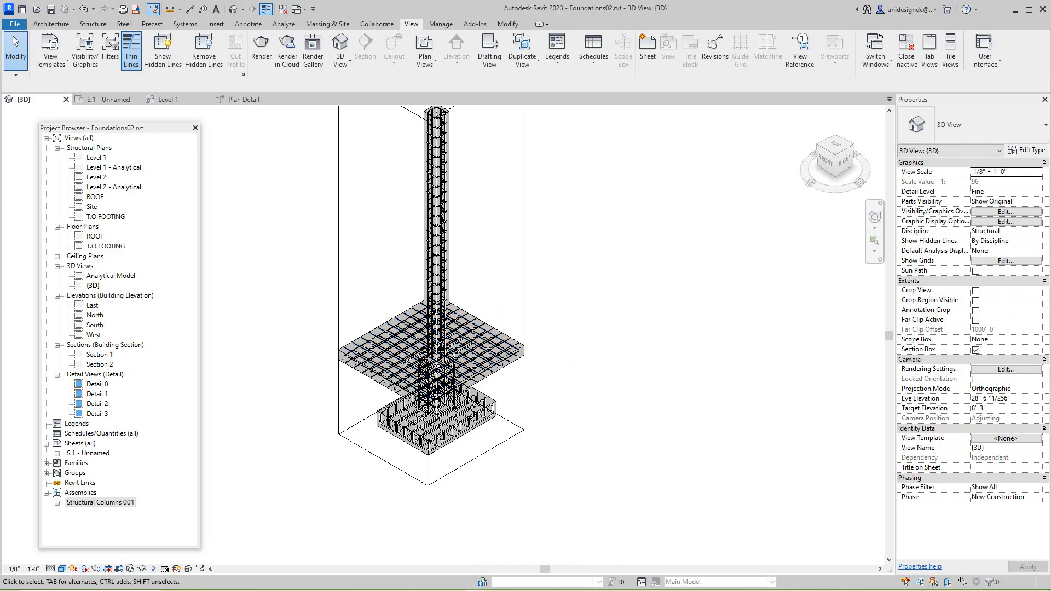
Step: List the views of the Structural Columns 001 assembly and open its 3D Ortho view, framing the column and footing
double_click(100, 502)
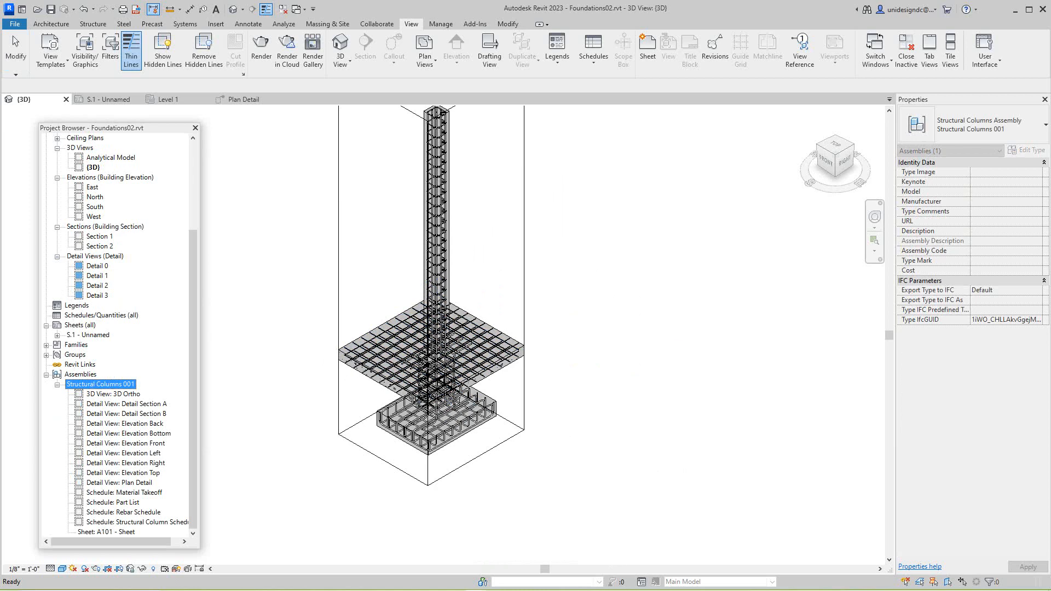
double_click(114, 394)
scroll(485, 528, up, 2)
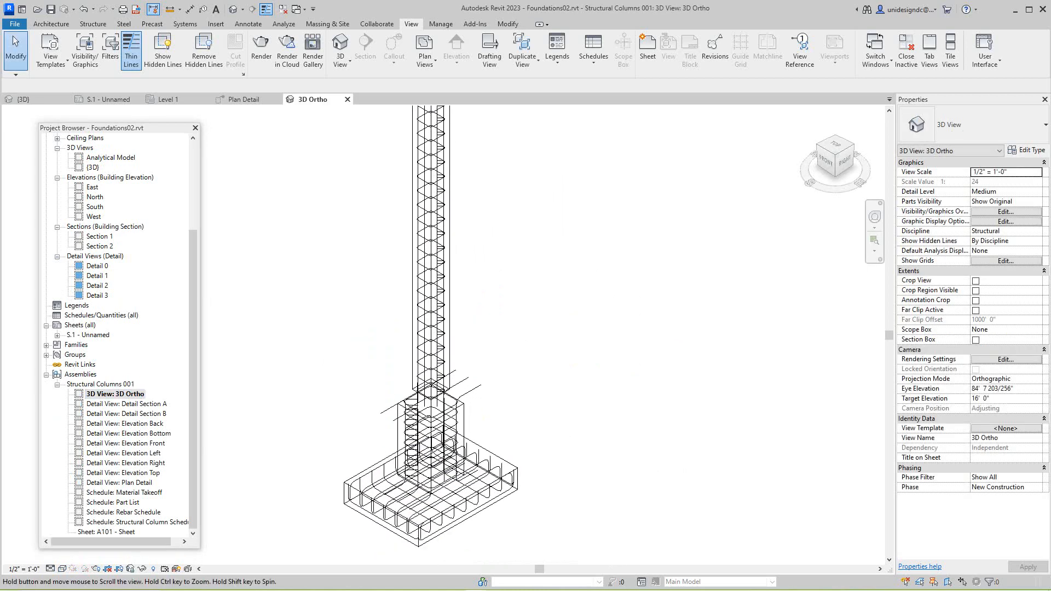
middle_drag(524, 403, 567, 396)
scroll(558, 345, up, 1)
scroll(564, 395, down, 1)
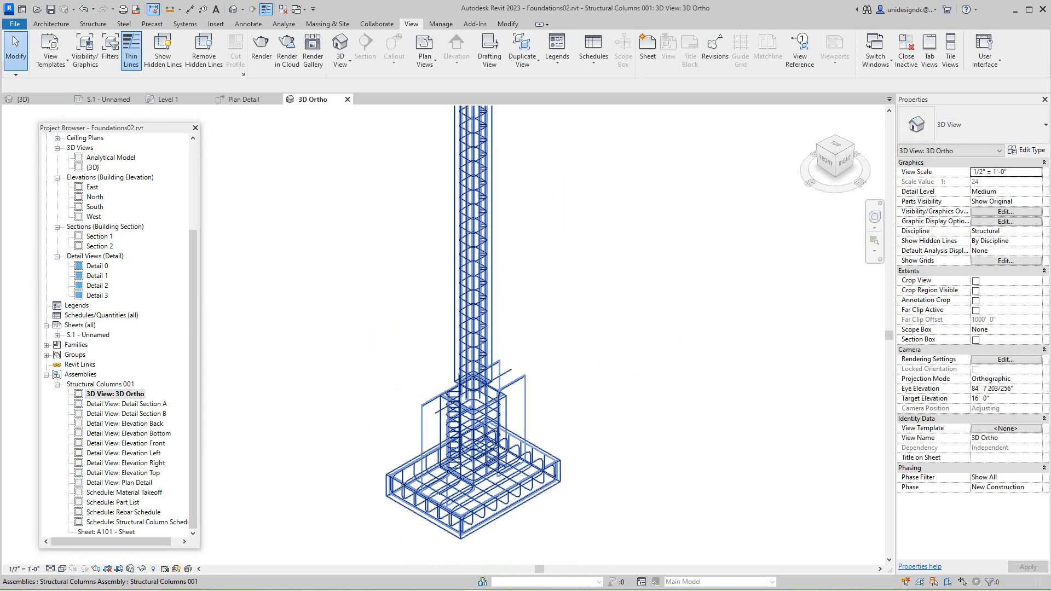
scroll(429, 397, down, 1)
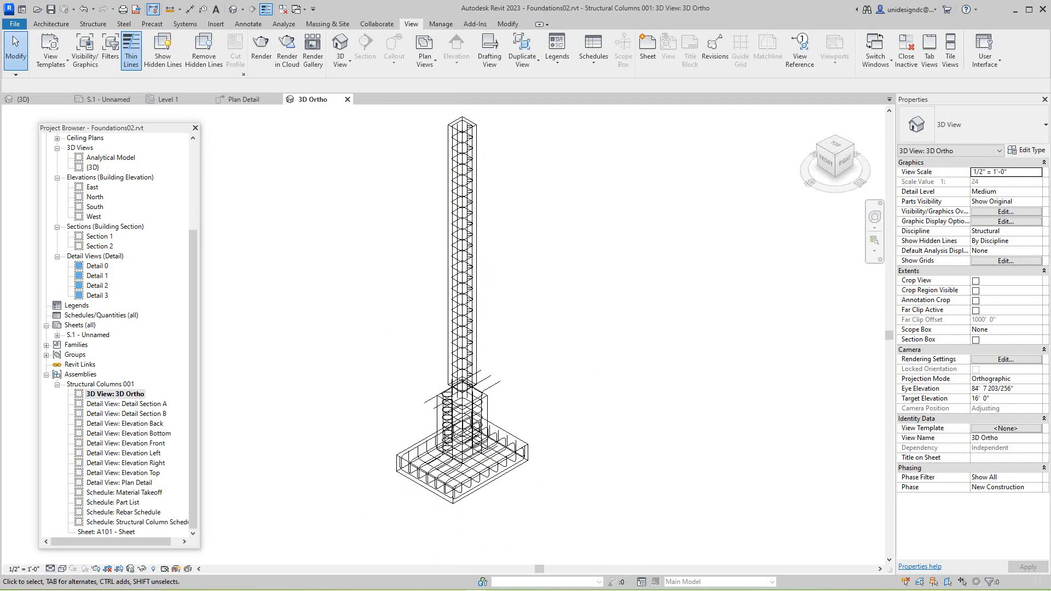
Step: Set the 3D Ortho view's detail level to Fine and its visual style to Hidden Line after trying Consistent Colors
click(50, 569)
click(65, 557)
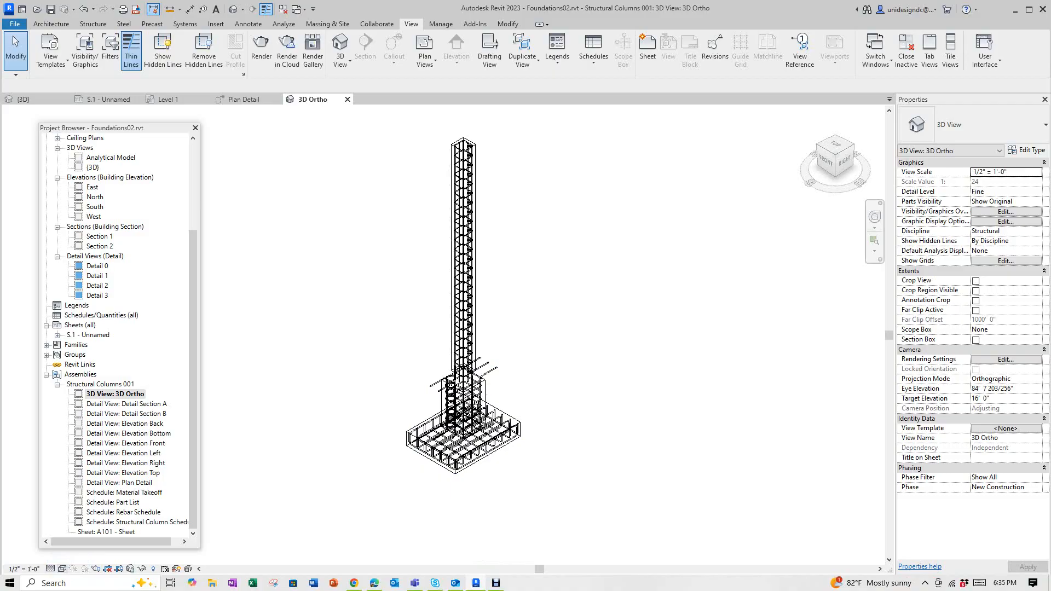
click(61, 569)
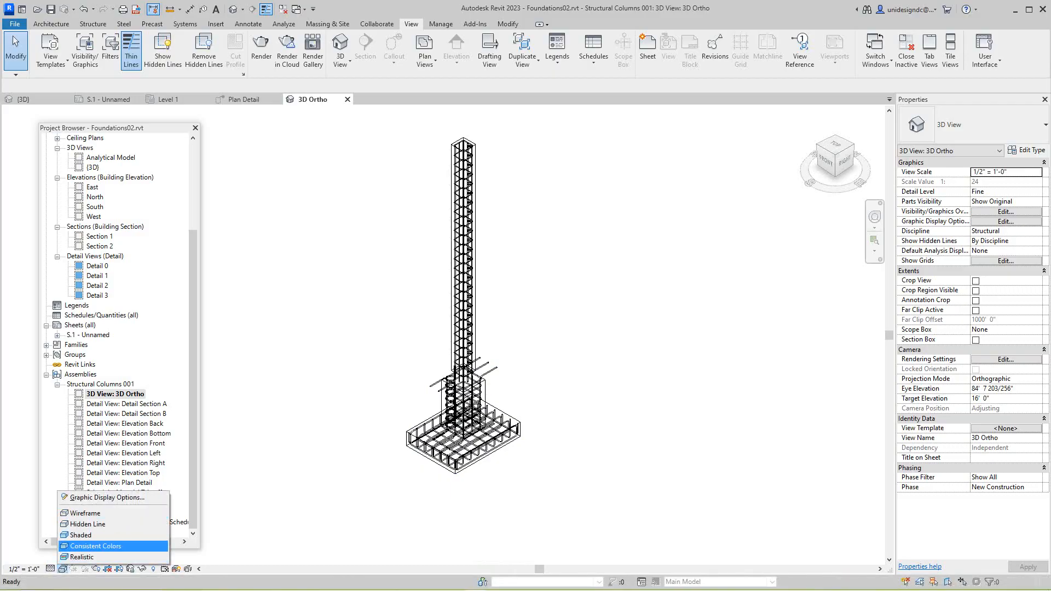
click(96, 546)
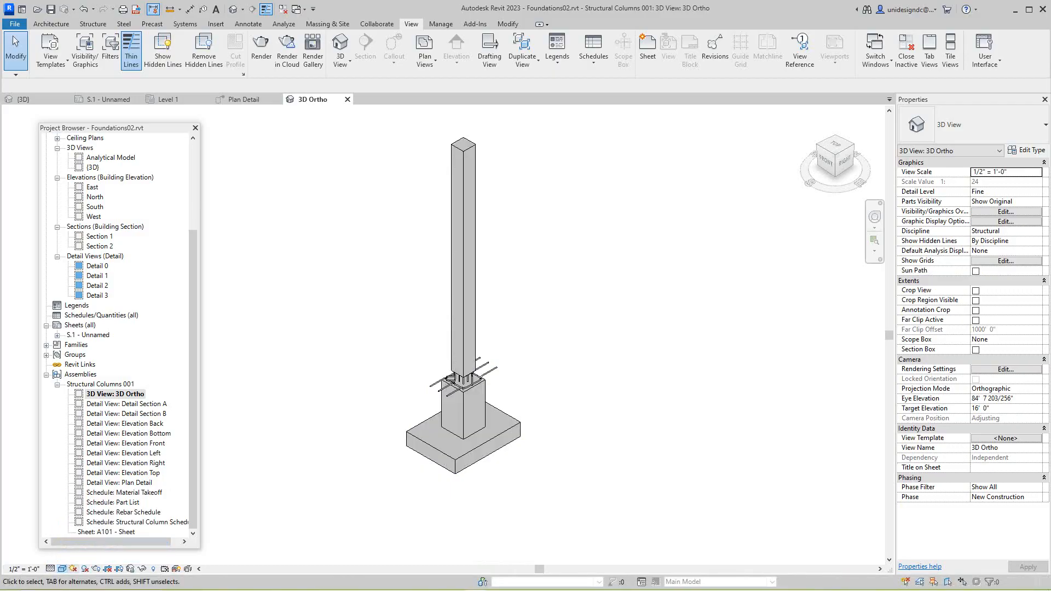
click(62, 569)
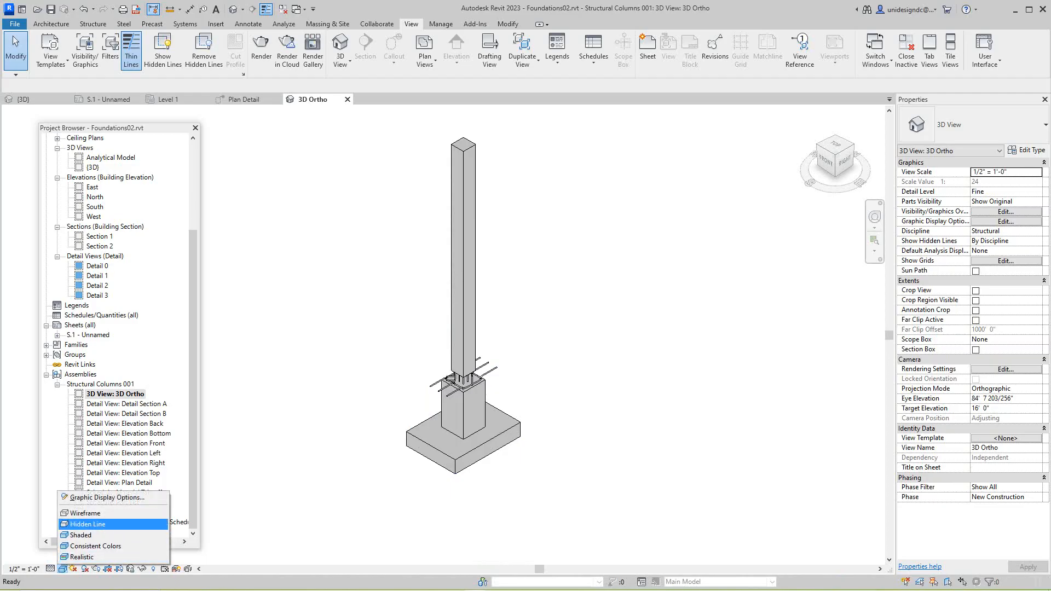
click(87, 524)
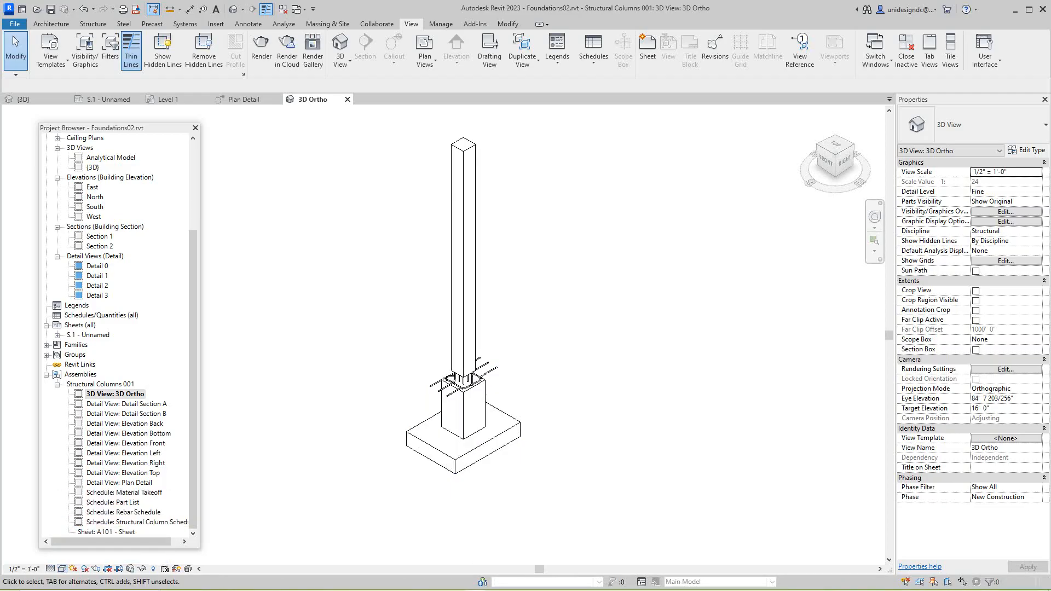
Step: Examine the column and footing assembly from the column's top down to the footing in the 3D Ortho view
scroll(493, 154, up, 2)
middle_drag(492, 153, 517, 378)
click(485, 381)
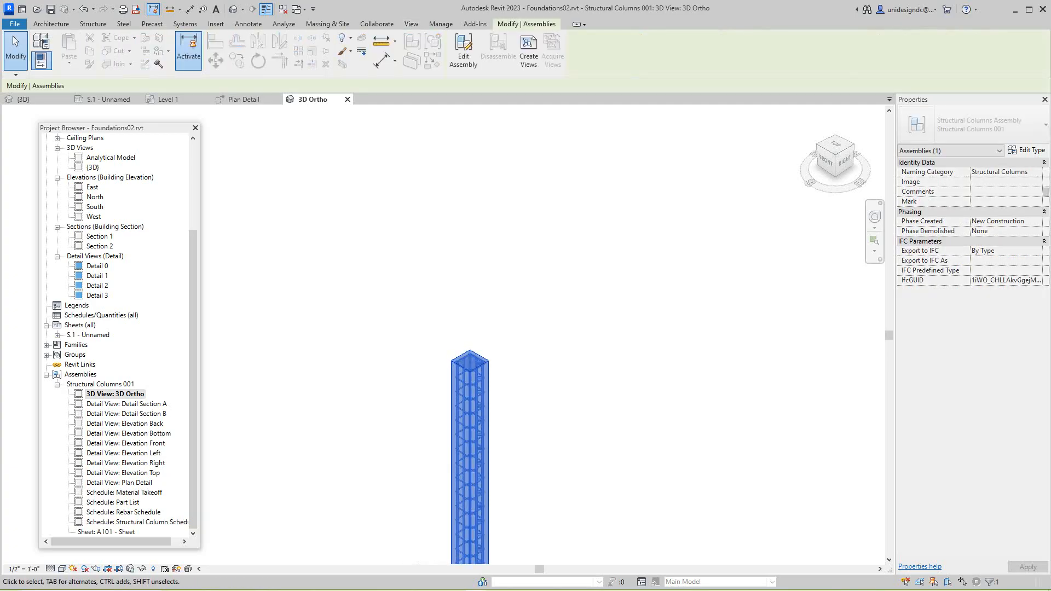
scroll(526, 318, down, 2)
middle_drag(526, 317, 516, 183)
key(Escape)
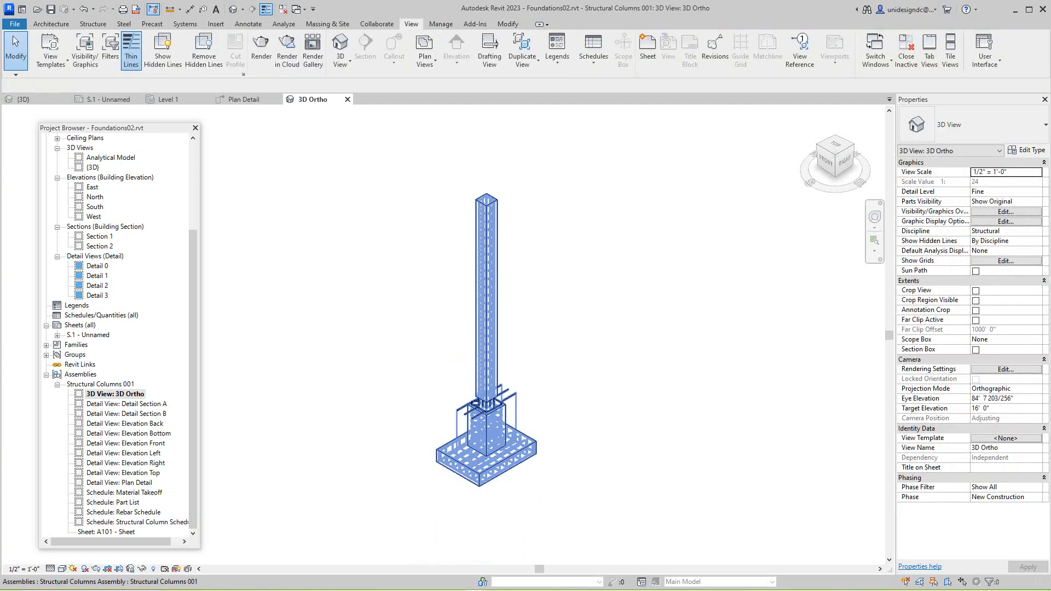
scroll(527, 424, up, 3)
scroll(491, 417, down, 3)
scroll(470, 456, up, 2)
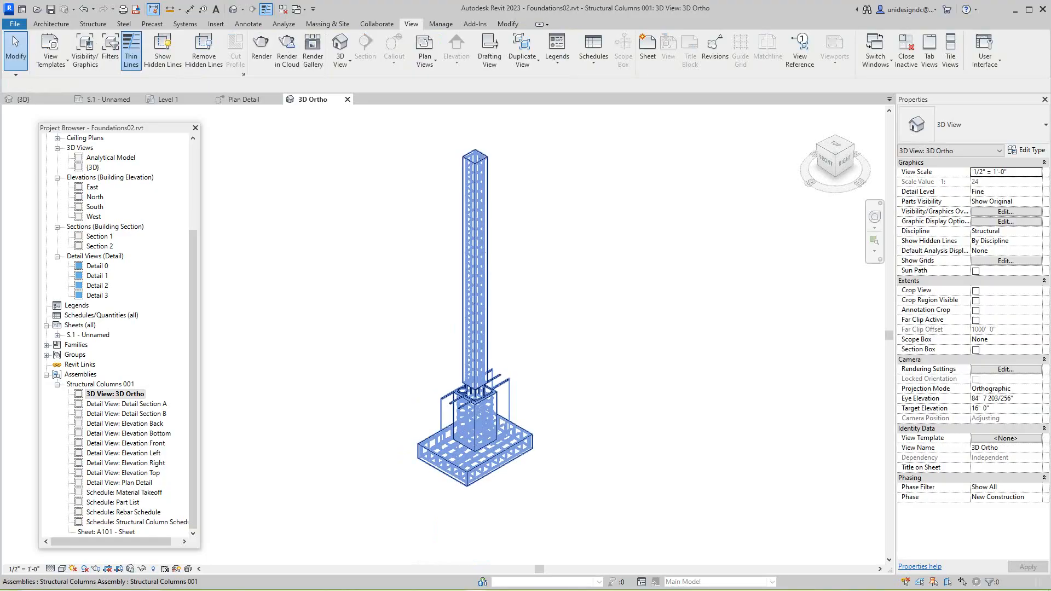
click(489, 322)
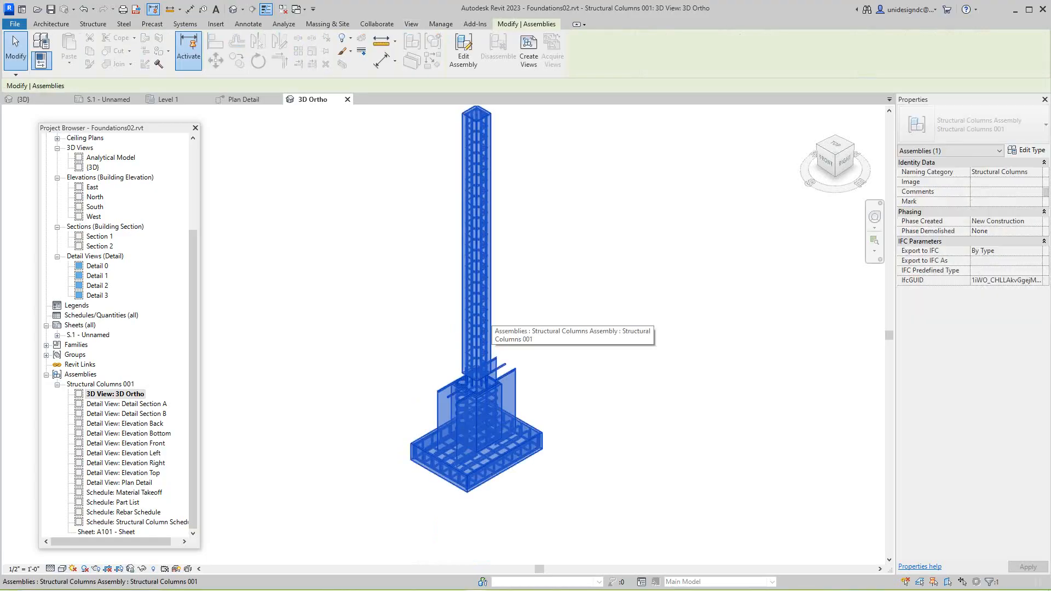
right_click(491, 317)
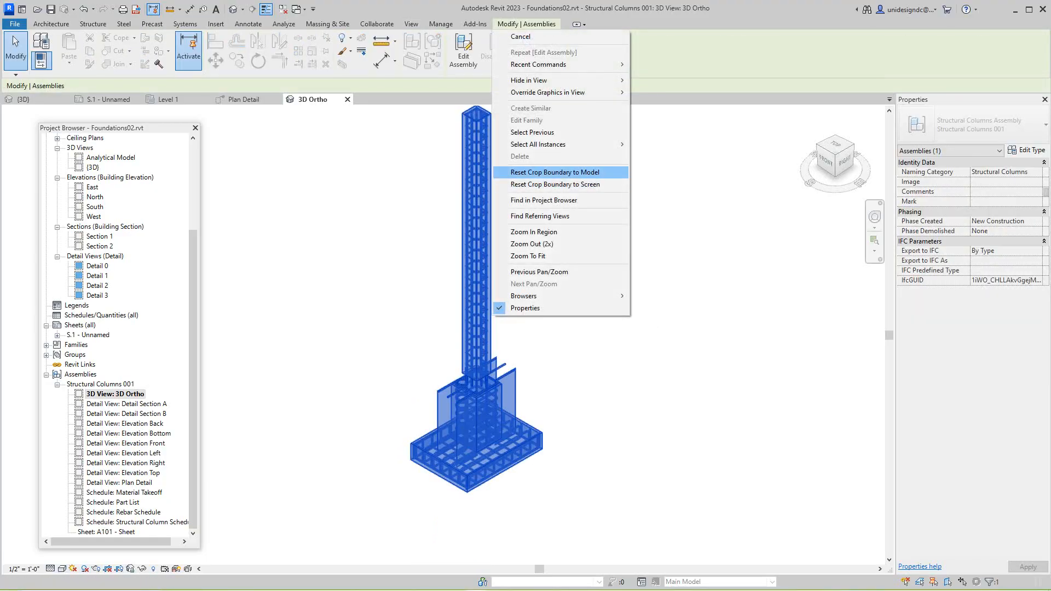
key(Escape)
scroll(614, 377, down, 3)
middle_drag(613, 378, 487, 363)
key(Escape)
Step: Set the 3D Ortho view's visual style to Wireframe and frame the reinforced column's upper end
middle_drag(376, 426, 417, 438)
scroll(363, 412, down, 2)
scroll(417, 438, up, 5)
mouse_move(466, 590)
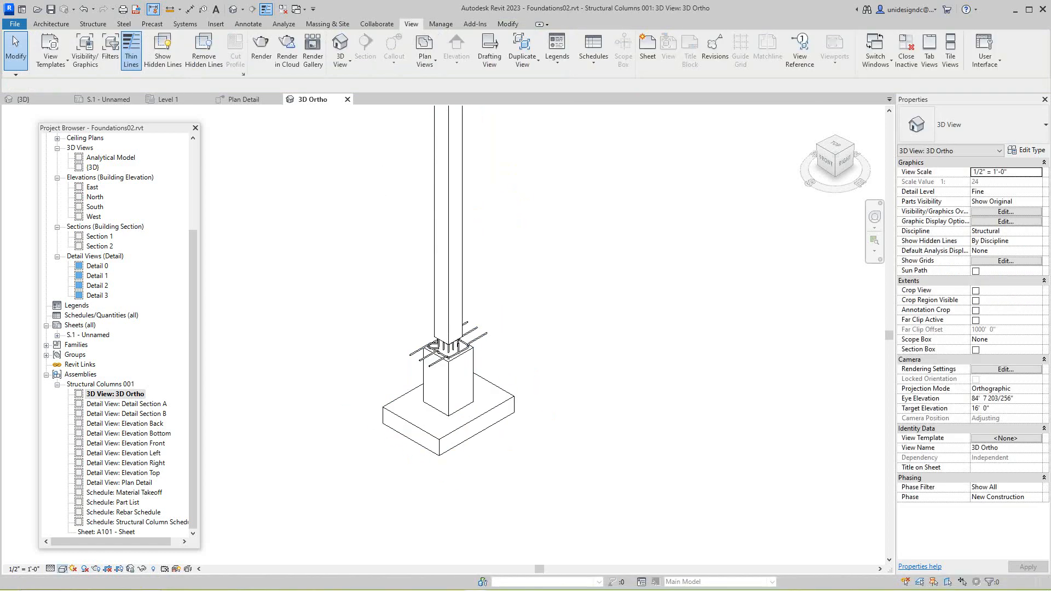
click(61, 568)
click(85, 514)
scroll(539, 457, down, 2)
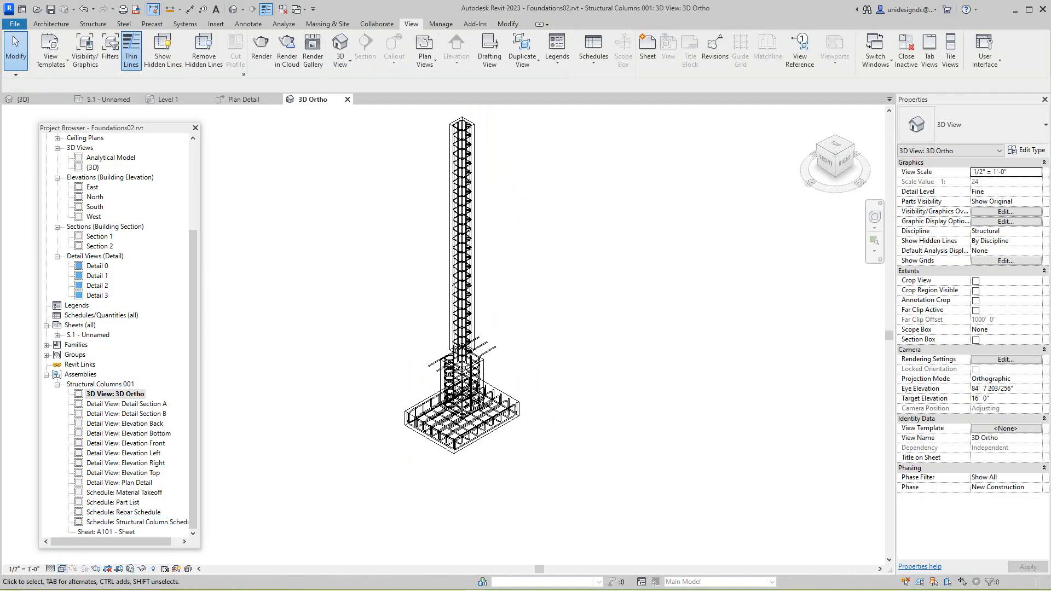
middle_drag(539, 457, 516, 539)
scroll(452, 270, up, 4)
scroll(464, 219, up, 1)
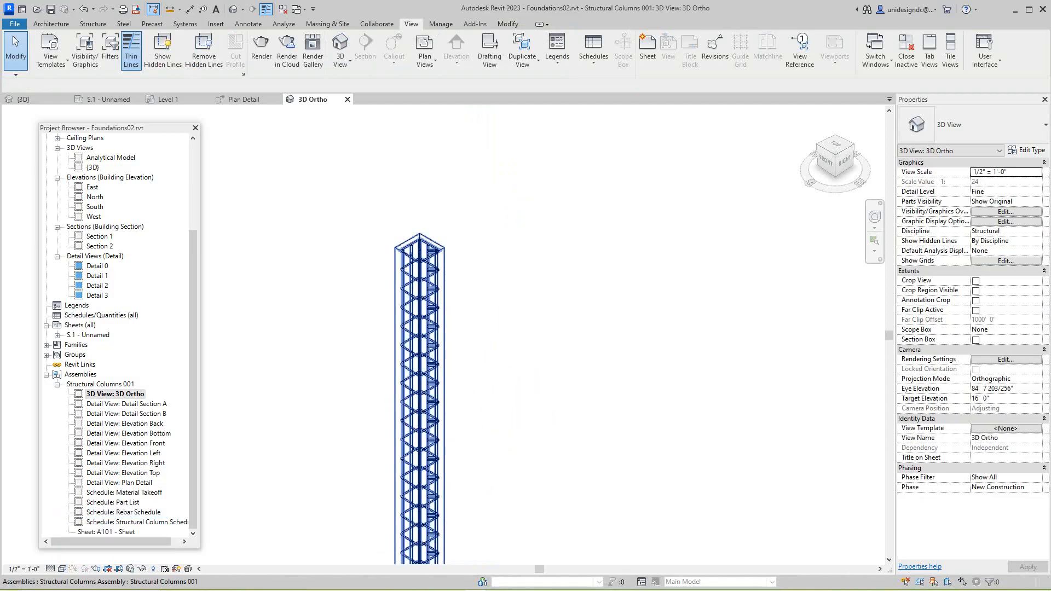
Step: Select the 18 x 18 concrete column within the assembly and set the view's visual style to Hidden Line
key(Tab)
key(Tab)
key(Tab)
key(Tab)
key(Tab)
key(Tab)
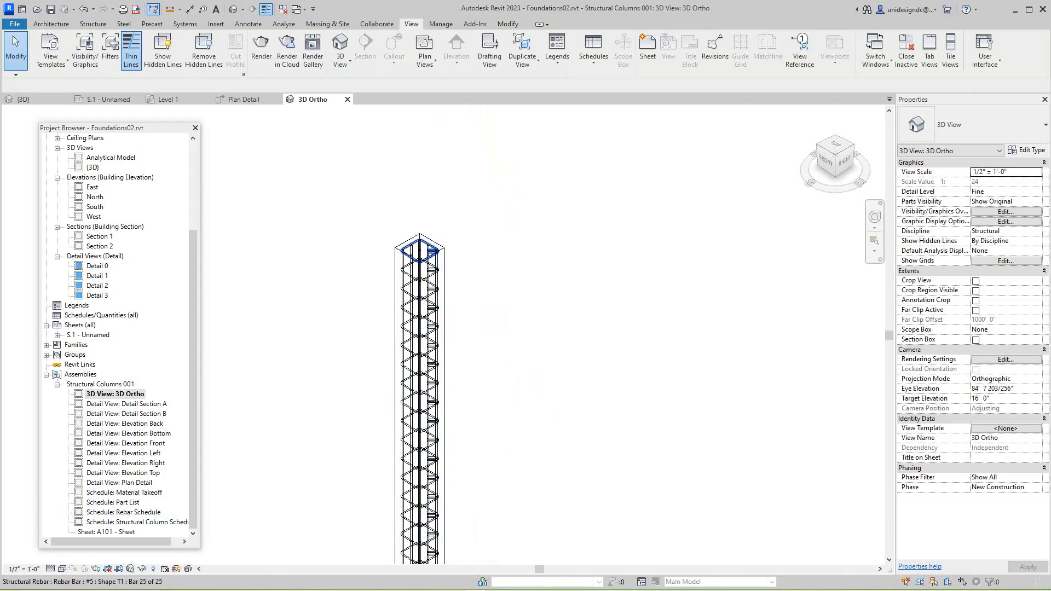
key(Tab)
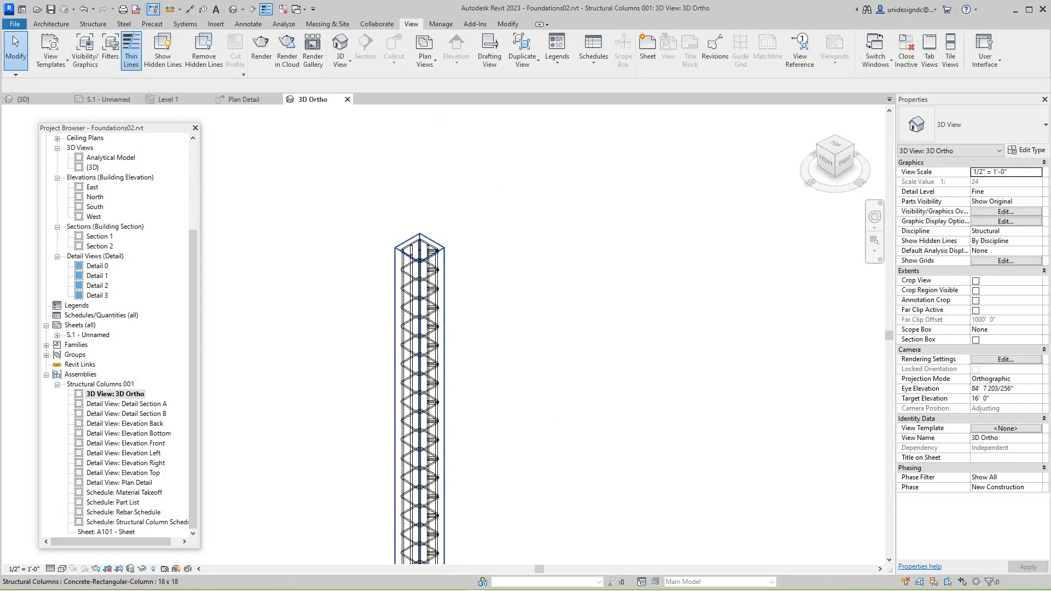
click(435, 254)
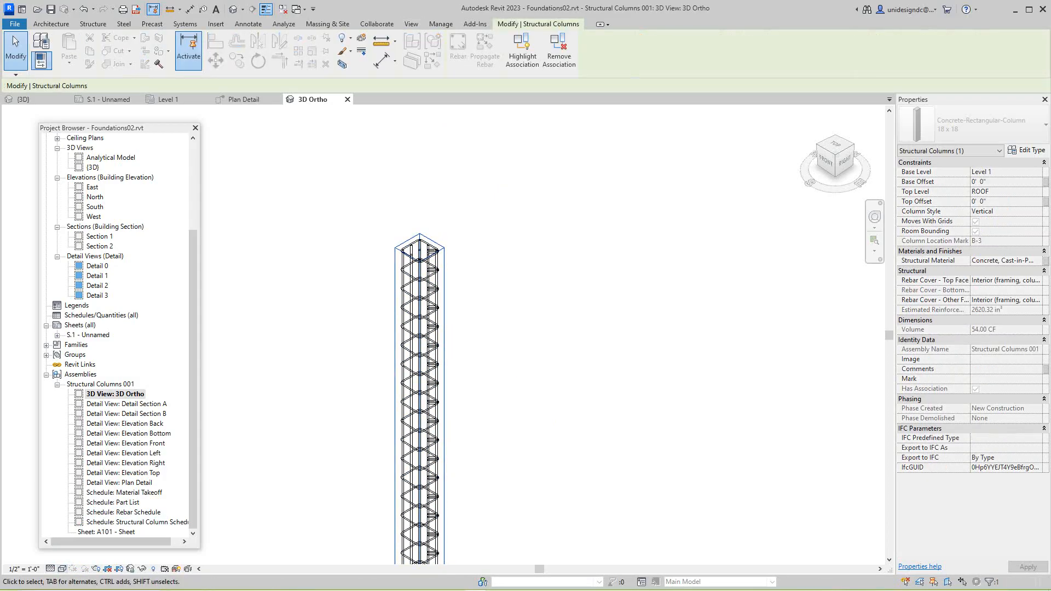
click(61, 568)
click(88, 524)
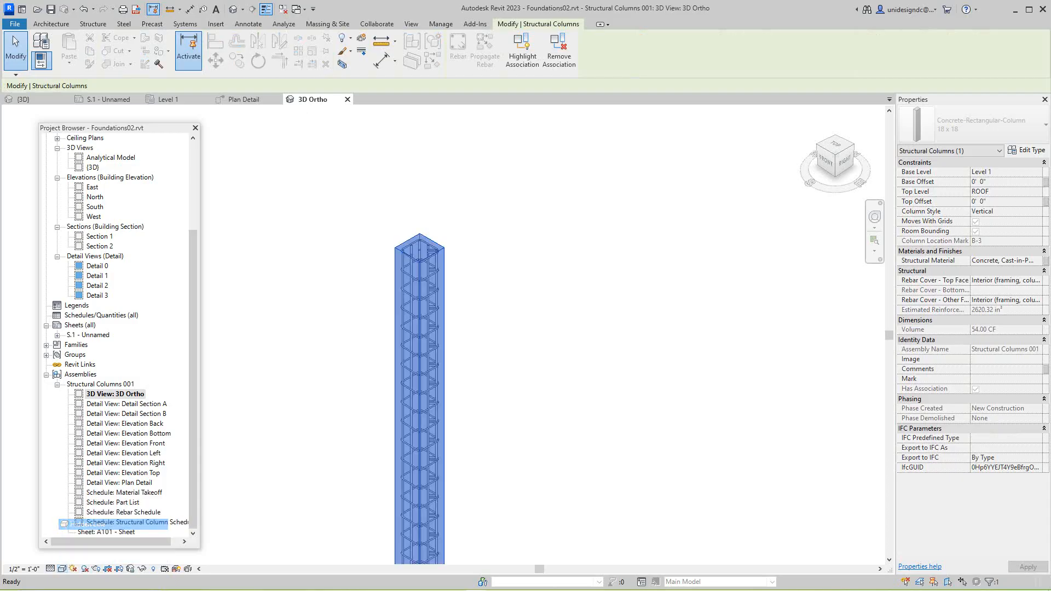
Step: Override the 18 x 18 column's graphics in this view by element with a surface transparency of 52, and clear the selection
right_click(438, 326)
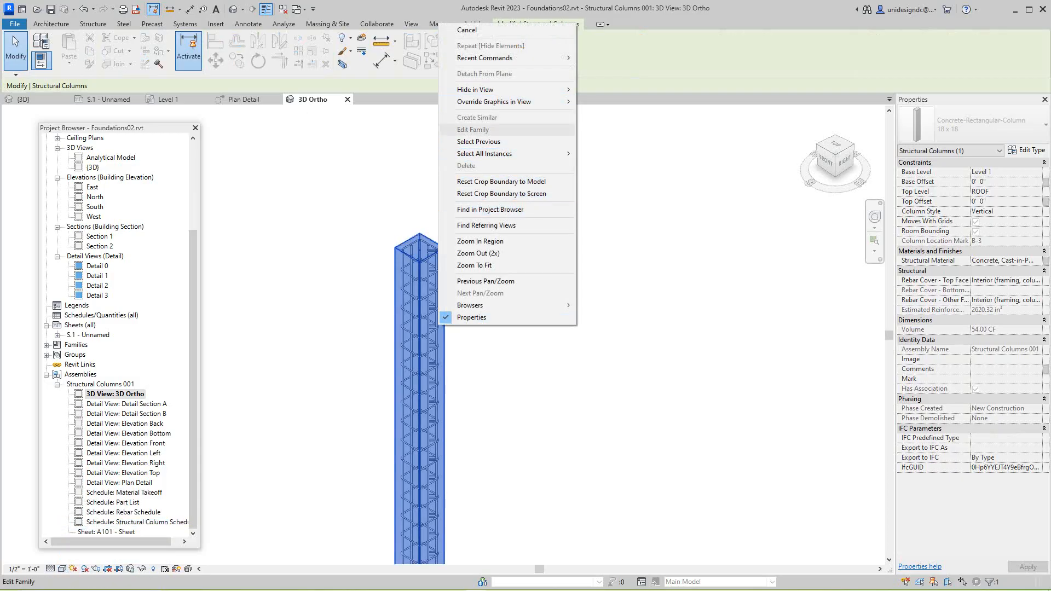
mouse_move(493, 101)
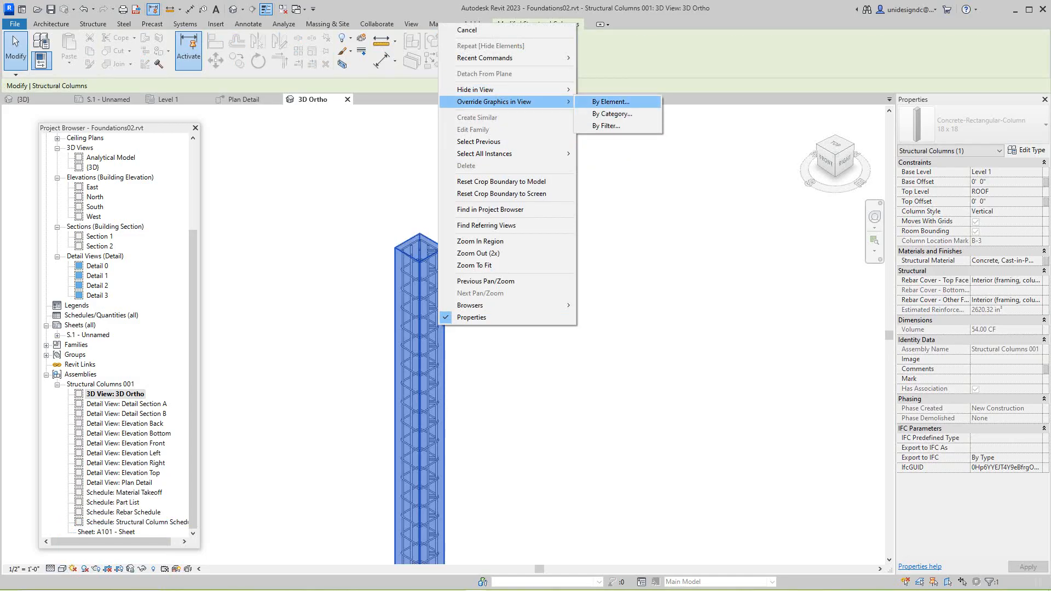
click(611, 101)
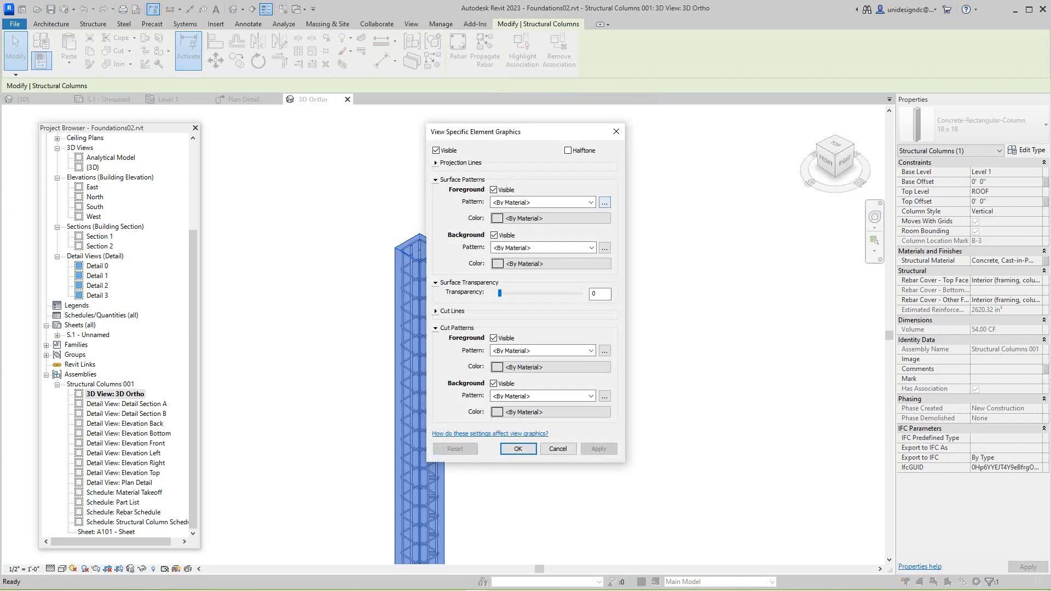
drag(499, 293, 535, 293)
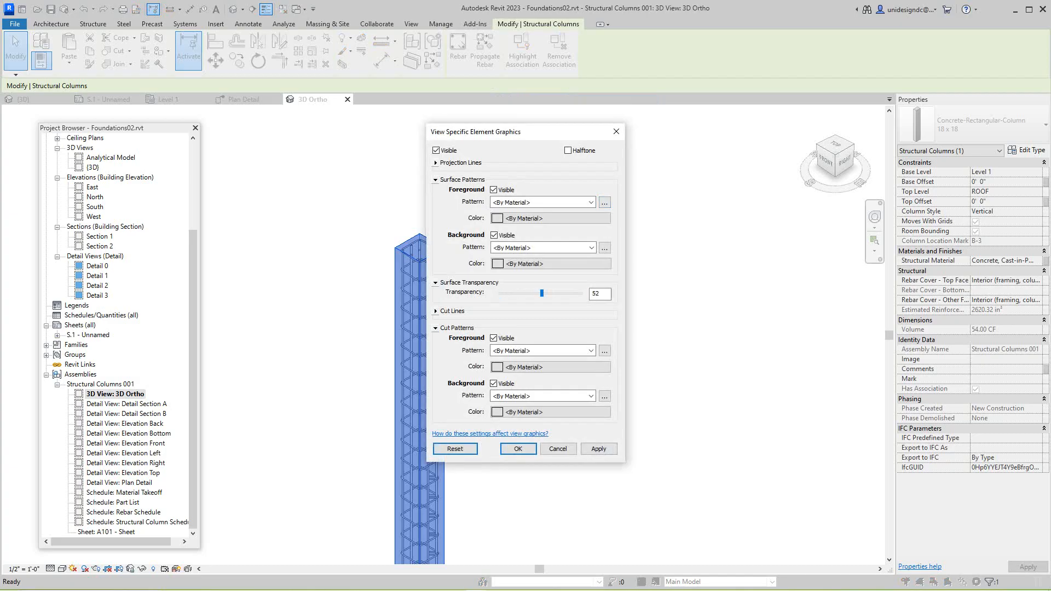
click(599, 448)
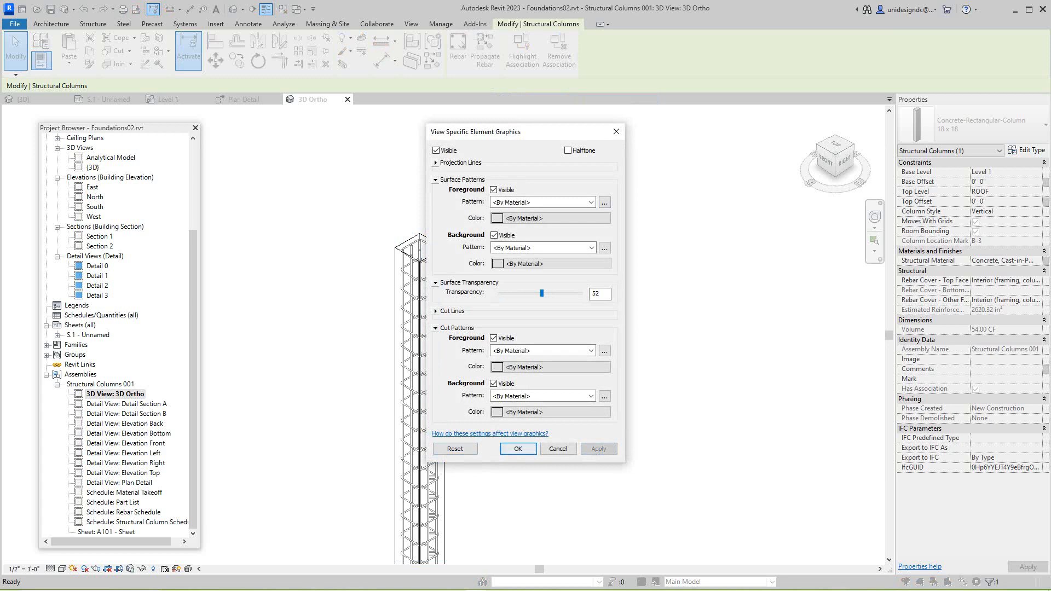
click(518, 449)
scroll(505, 378, down, 2)
middle_drag(504, 378, 494, 134)
click(495, 134)
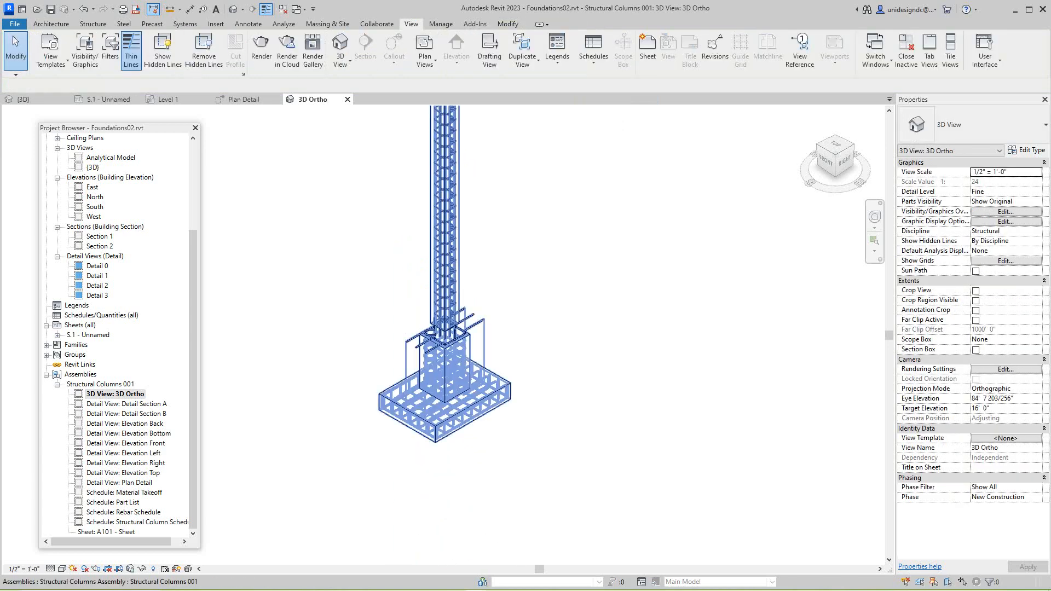
Step: Select the 32 x 32 concrete pedestal within the assembly and override its category's graphics in this view with a surface transparency of 56
scroll(453, 371, up, 2)
middle_drag(453, 371, 393, 429)
scroll(624, 326, down, 2)
middle_drag(624, 326, 592, 391)
key(Tab)
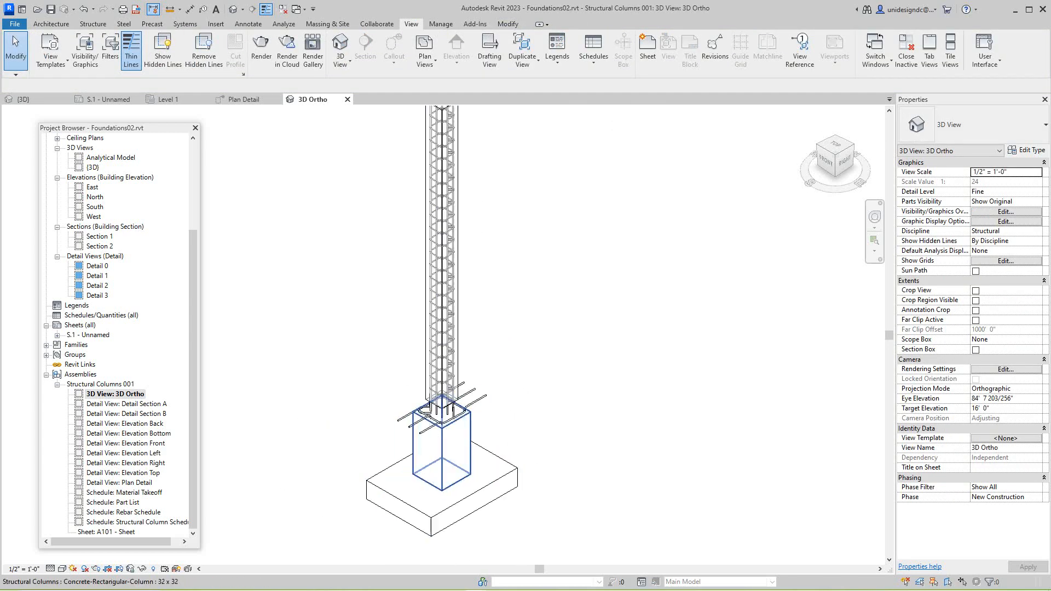
click(470, 450)
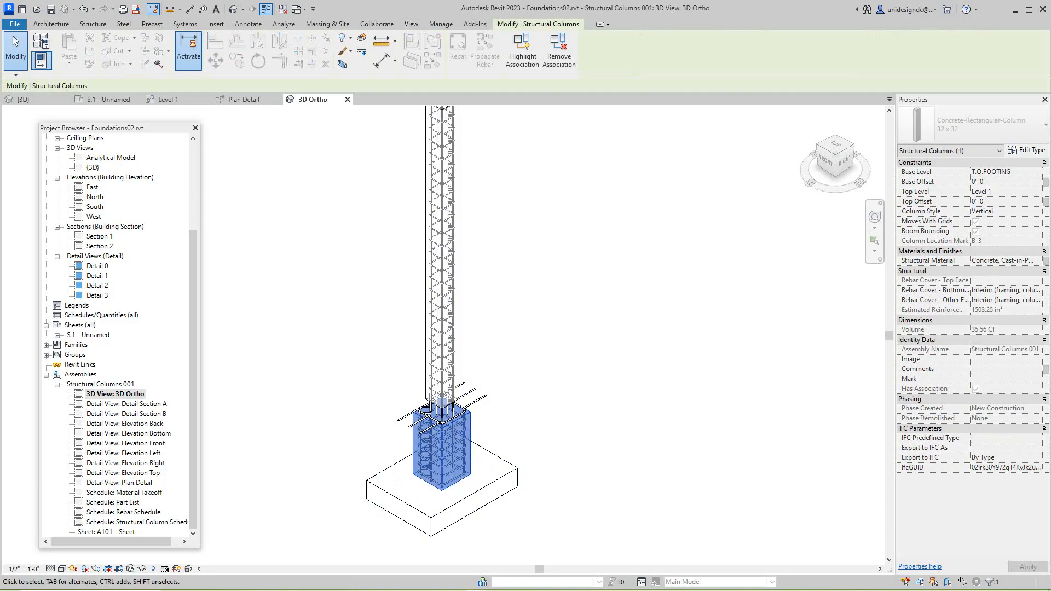
right_click(501, 123)
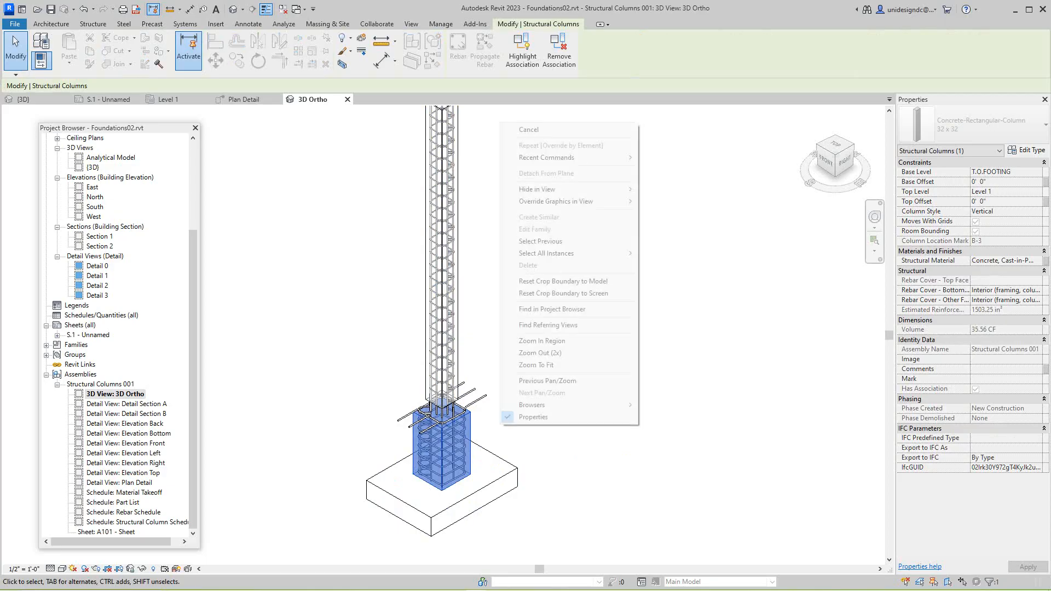
mouse_move(569, 202)
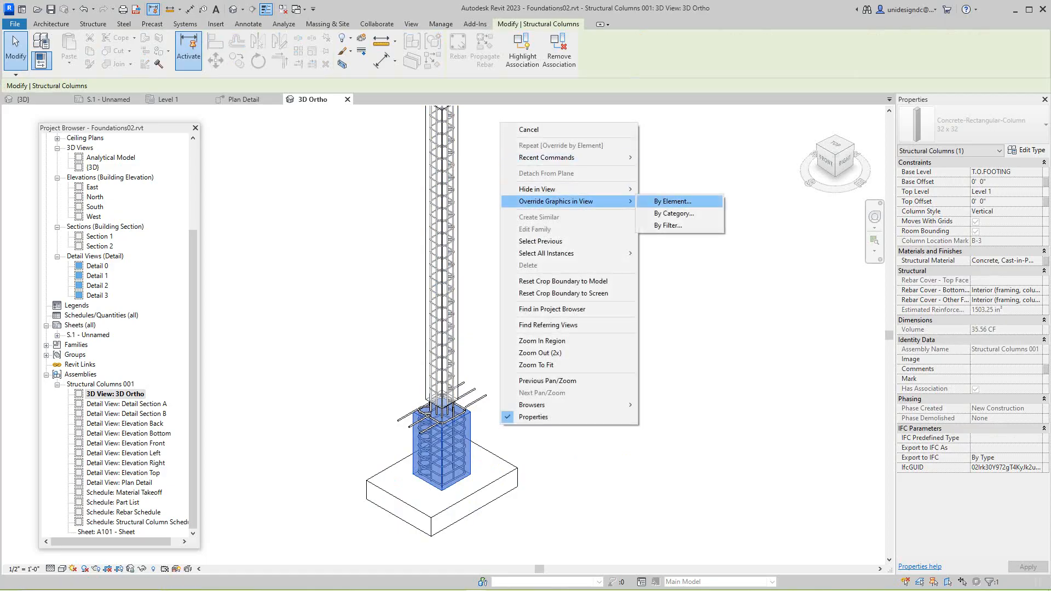
click(674, 214)
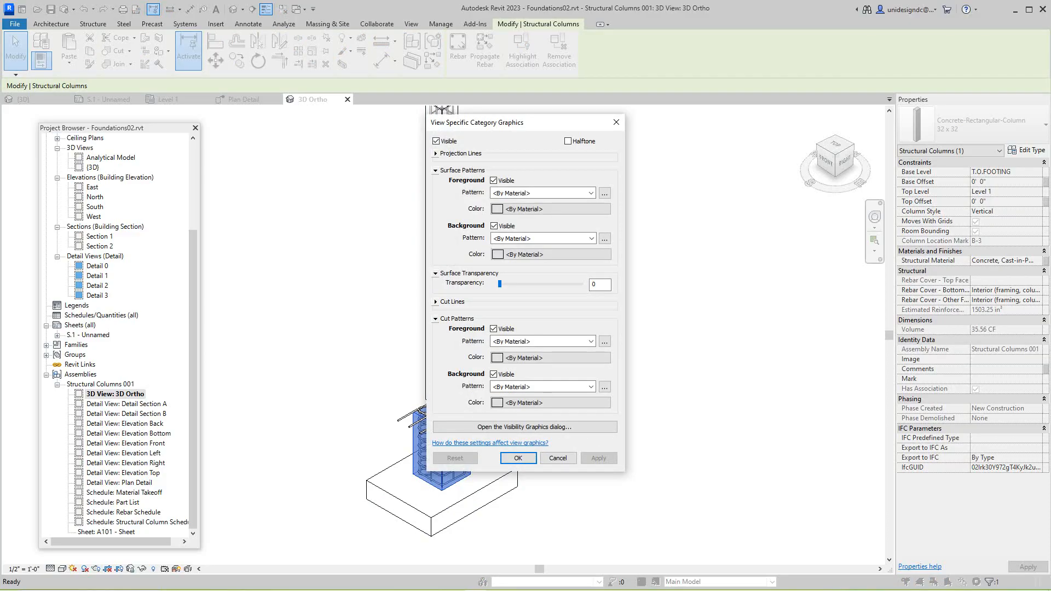
click(536, 284)
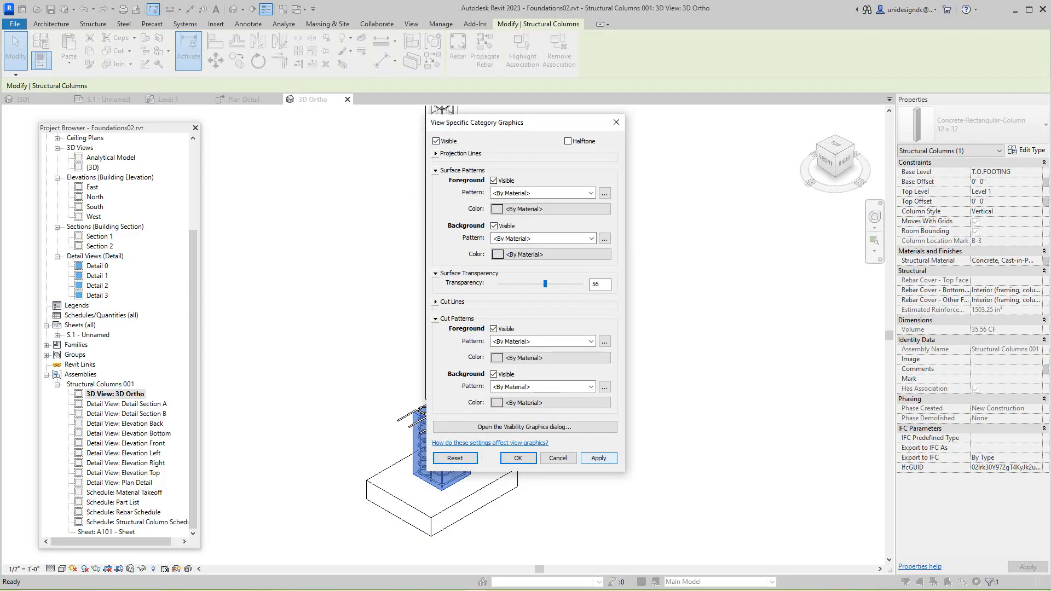
click(599, 458)
click(518, 458)
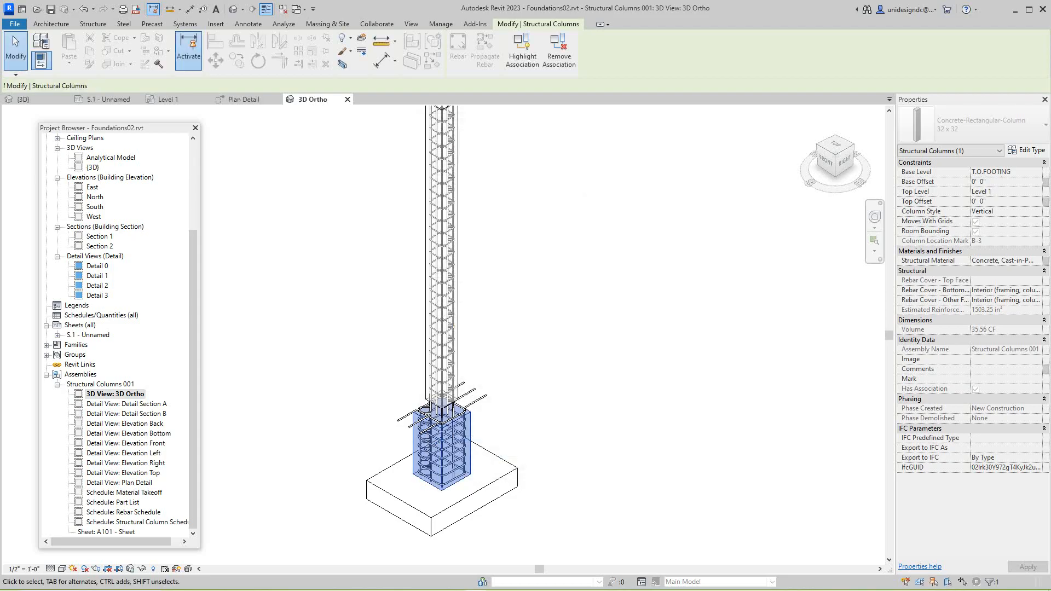
click(540, 453)
Step: Select the 96" x 72" x 18" rectangular footing and override its graphics in this view by element with a surface transparency of 51
middle_drag(518, 470, 522, 398)
scroll(501, 416, up, 2)
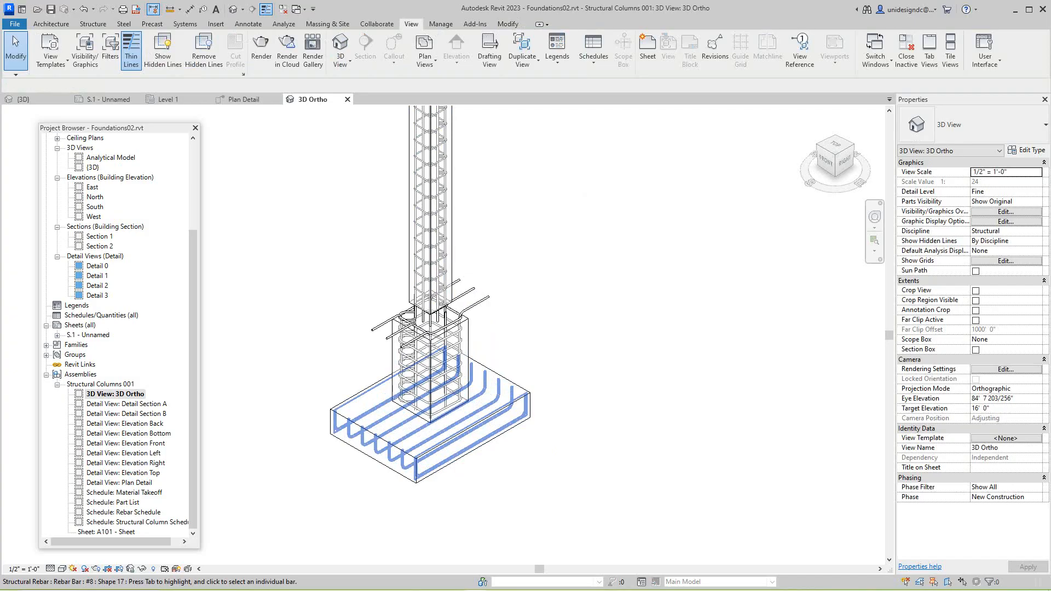
scroll(525, 392, up, 2)
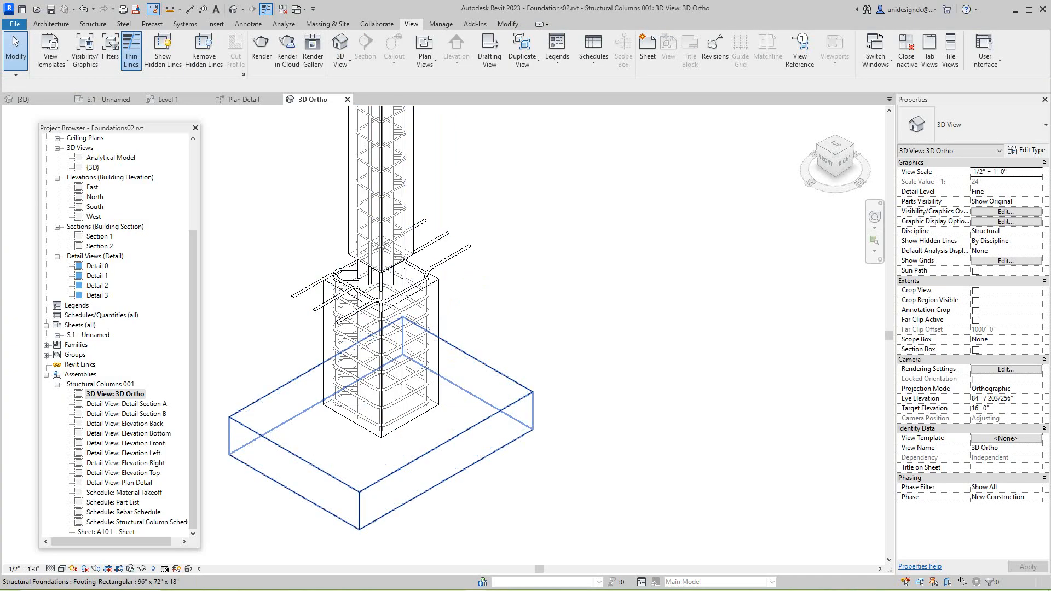
key(Tab)
click(534, 423)
right_click(537, 424)
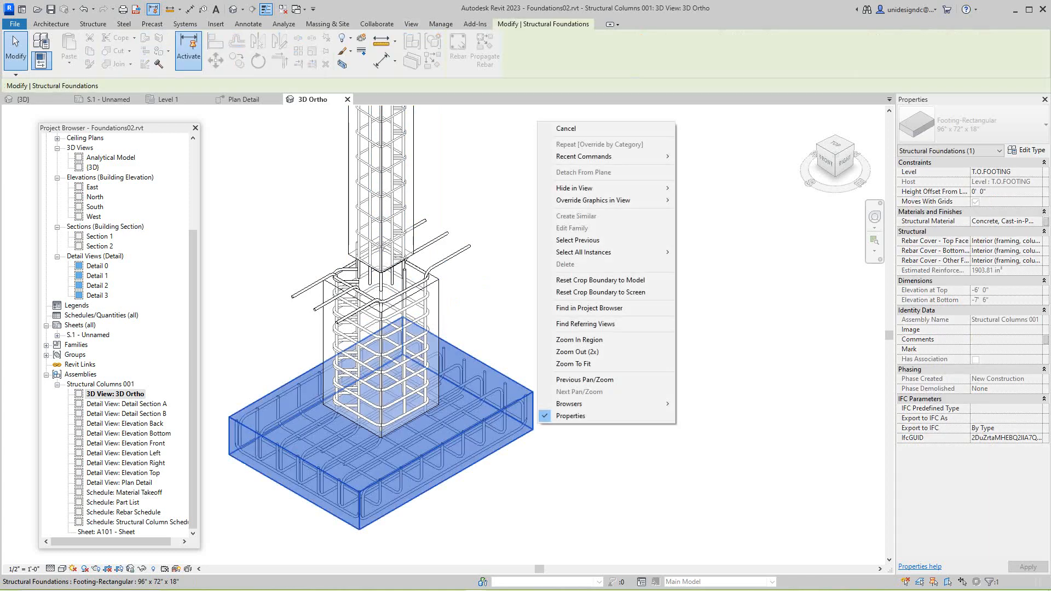
mouse_move(603, 201)
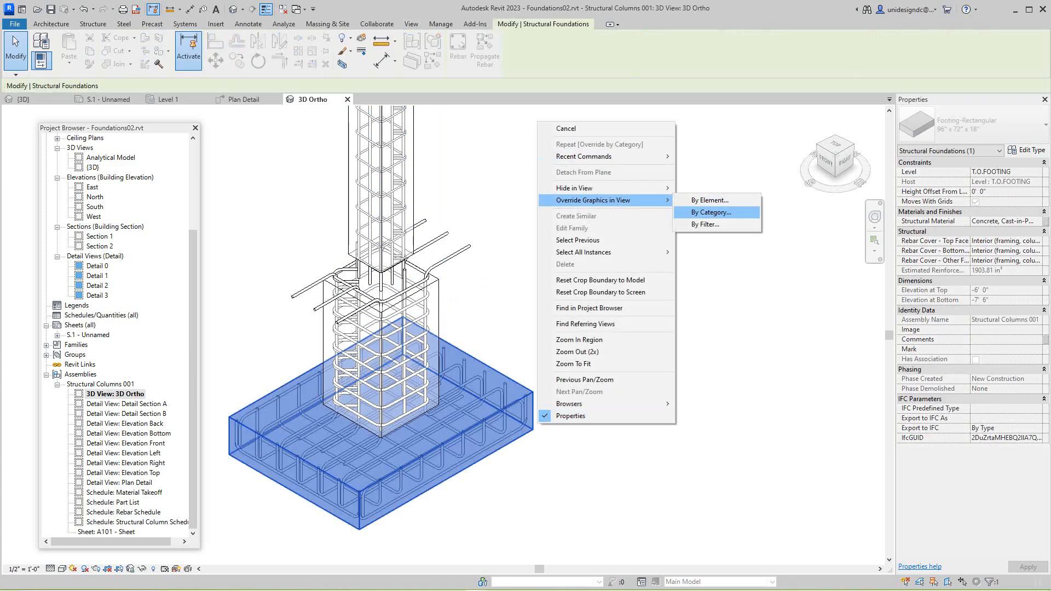
click(710, 200)
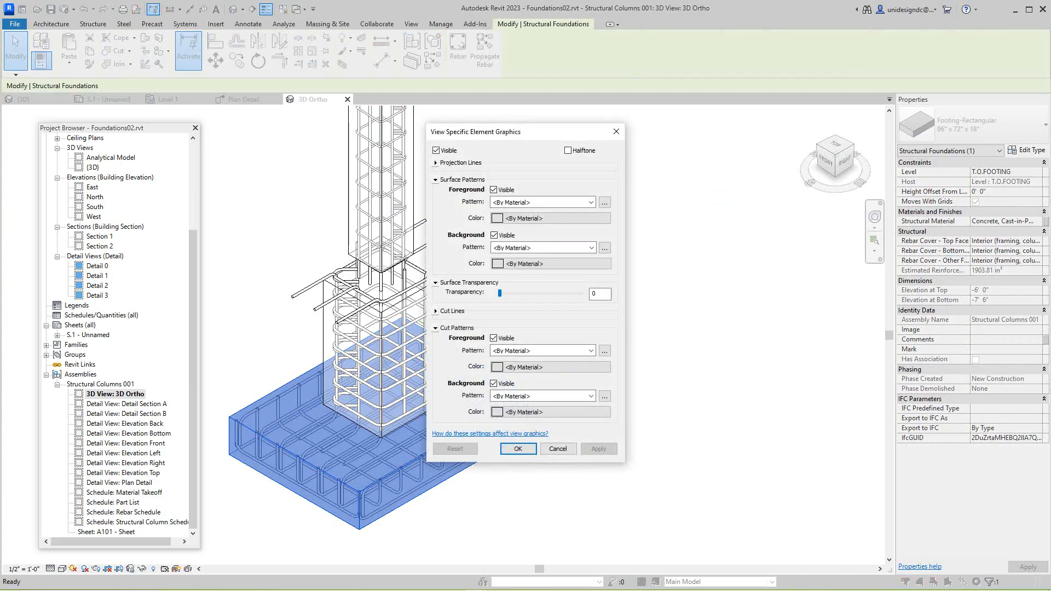
drag(500, 293, 561, 294)
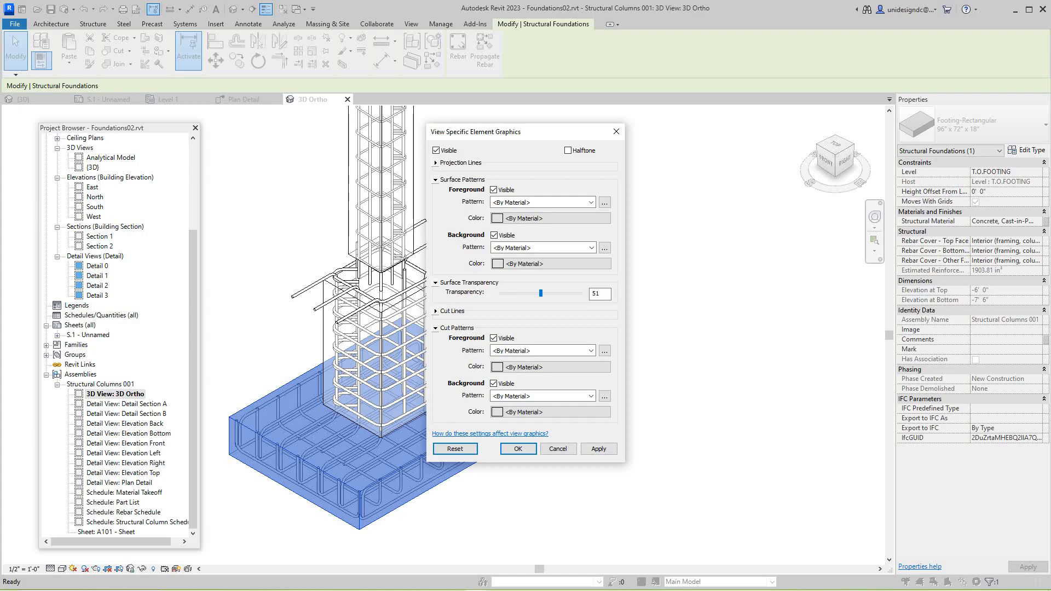
click(598, 449)
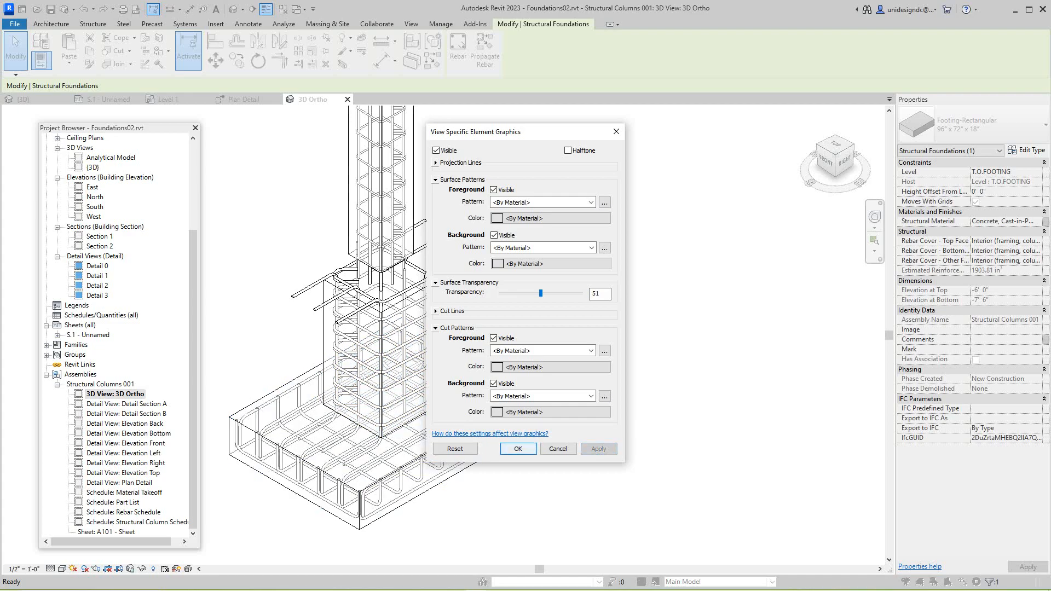
click(518, 449)
scroll(563, 316, down, 2)
click(578, 367)
Step: Select the 32 x 32 concrete pedestal within the assembly, hide that element in the 3D Ortho view, and fit the whole assembly in view
middle_drag(563, 316, 520, 412)
scroll(583, 427, down, 2)
scroll(519, 263, up, 3)
scroll(523, 270, down, 4)
scroll(517, 411, up, 5)
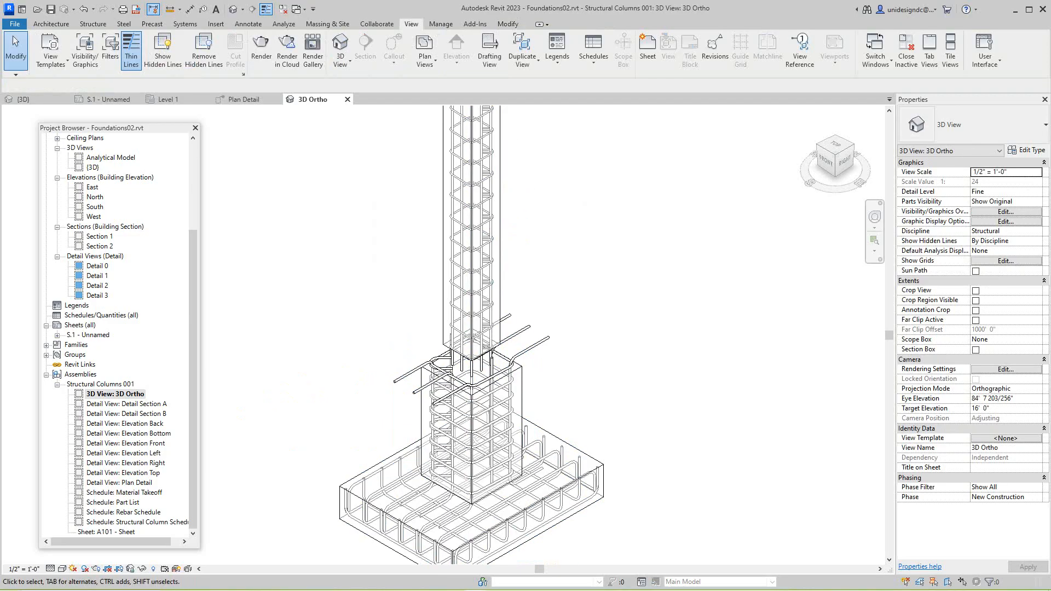
scroll(603, 383, up, 2)
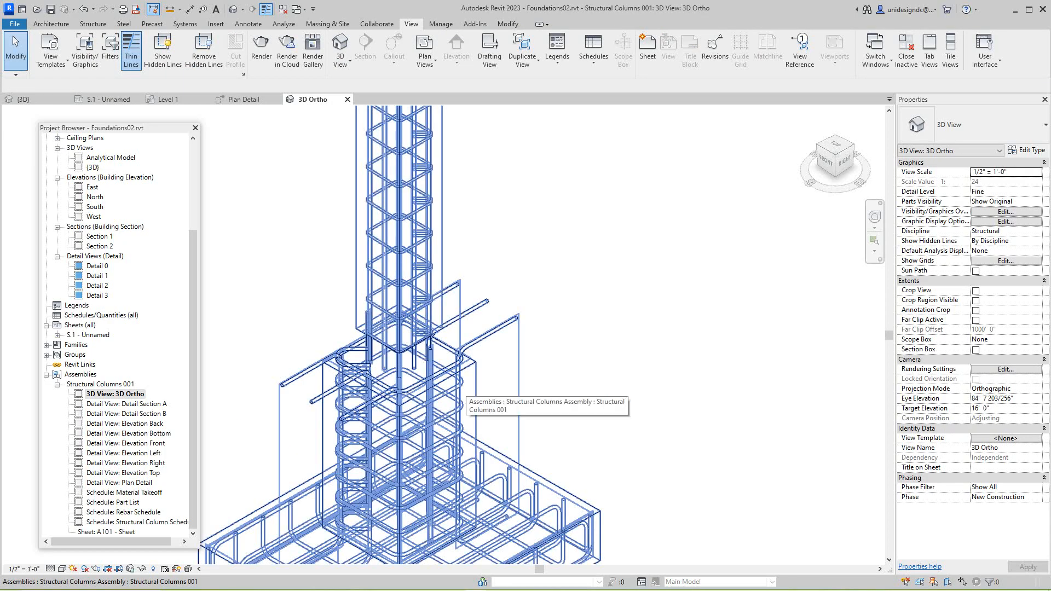
key(Tab)
key(Tab)
key(Tab)
key(Tab)
key(Tab)
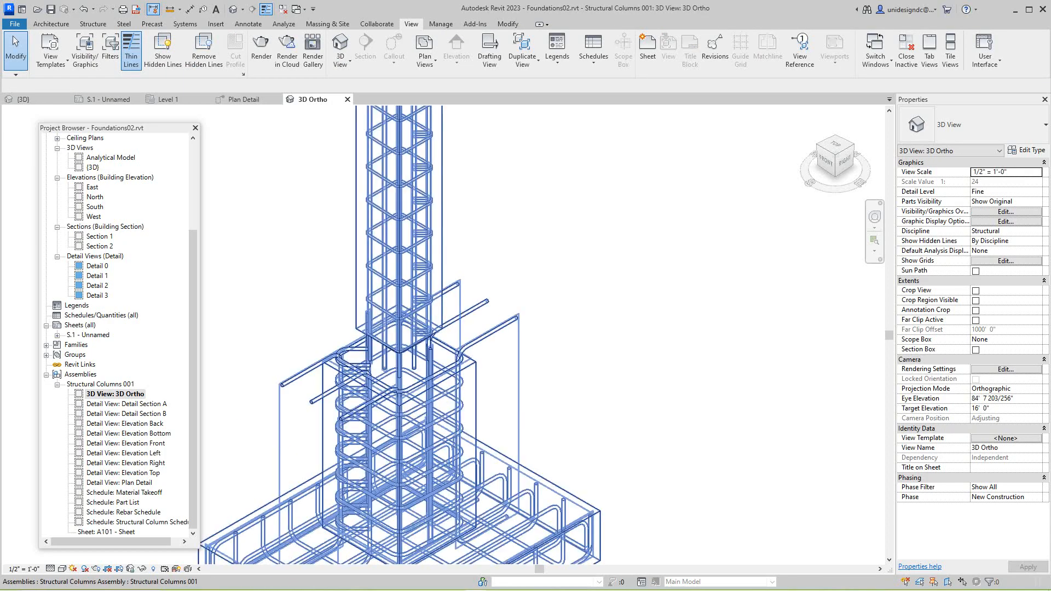
key(Tab)
key(Tab)
key(Tab)
click(399, 449)
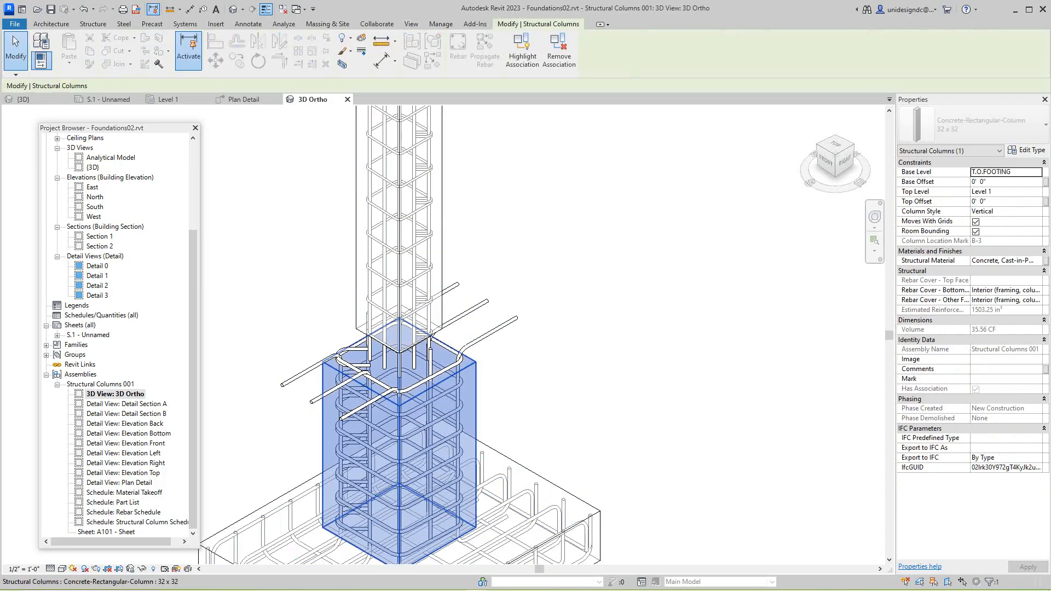
right_click(475, 389)
mouse_move(525, 152)
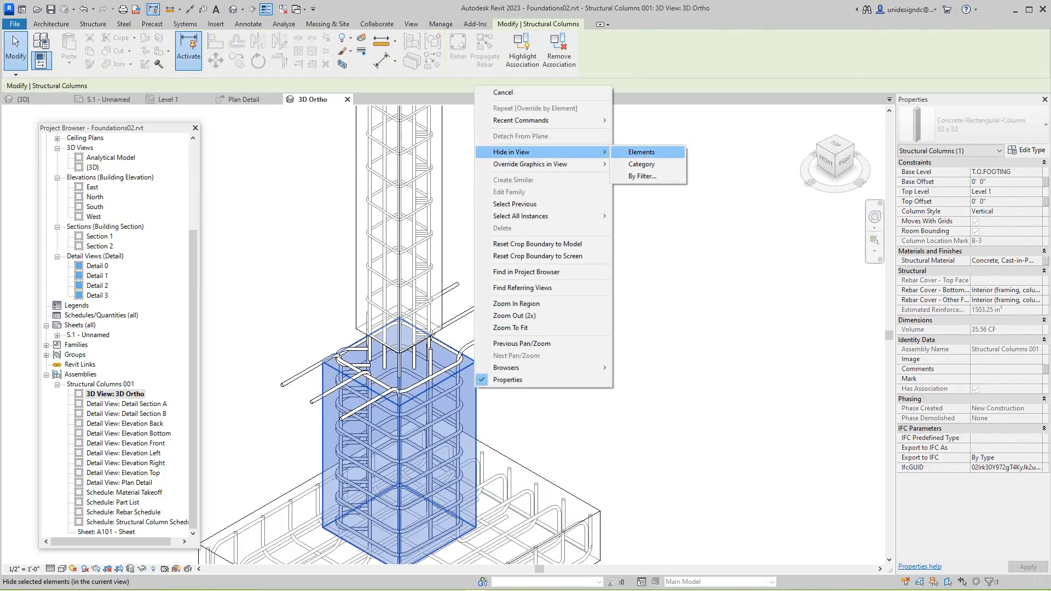
click(642, 152)
scroll(641, 334, down, 5)
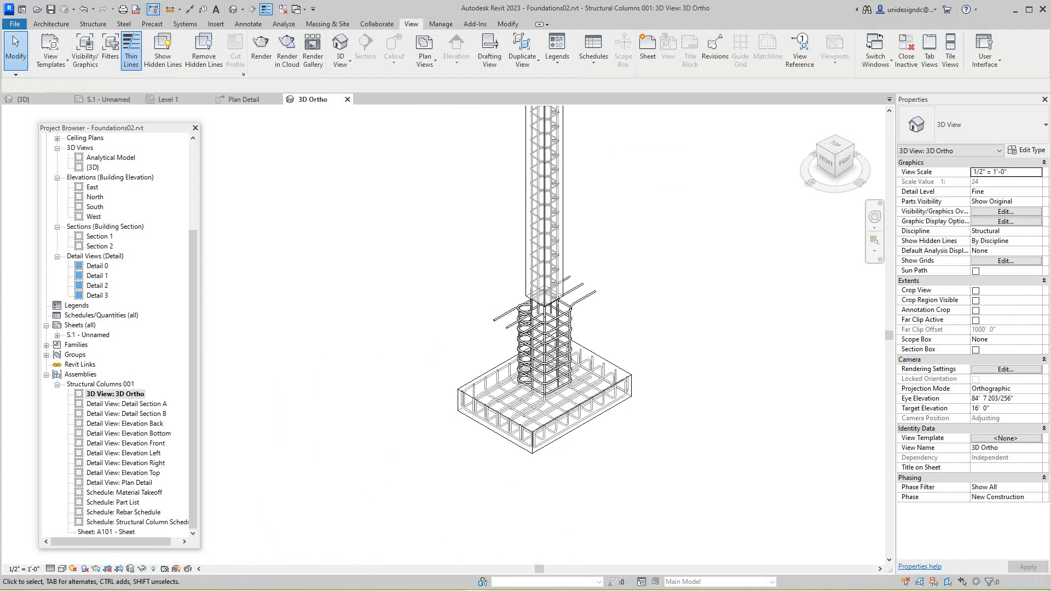
key(z)
key(f)
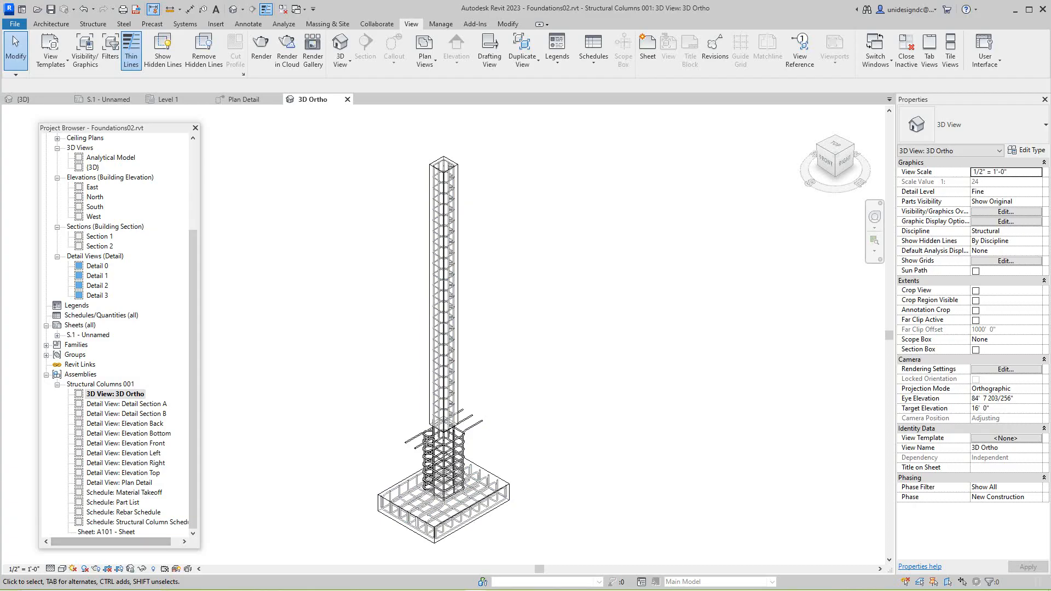
Step: Open the assembly's sheet A101 and place the 3D Ortho view beside the title block
double_click(108, 531)
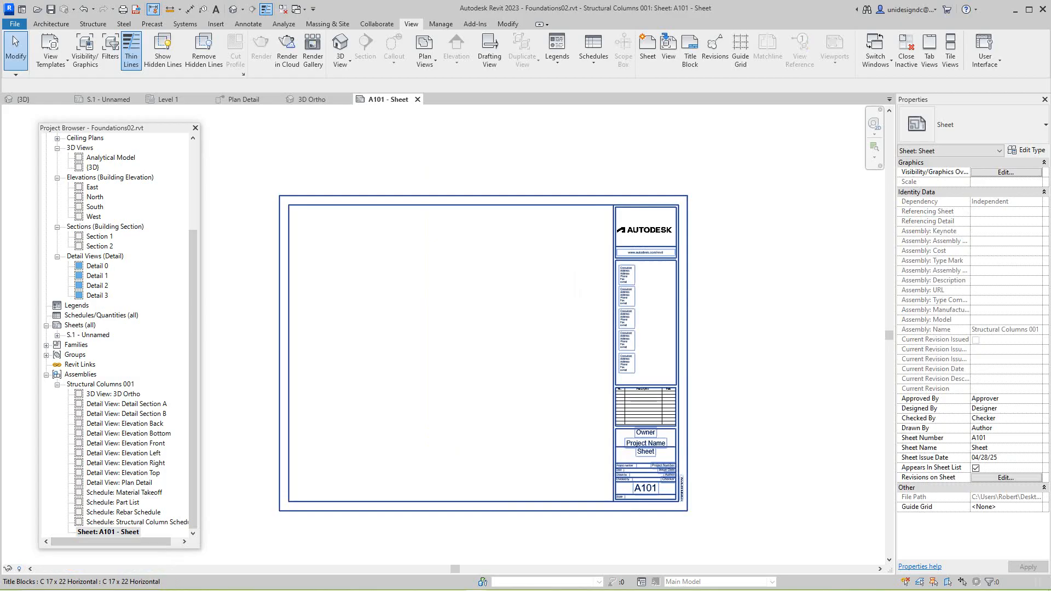
click(126, 395)
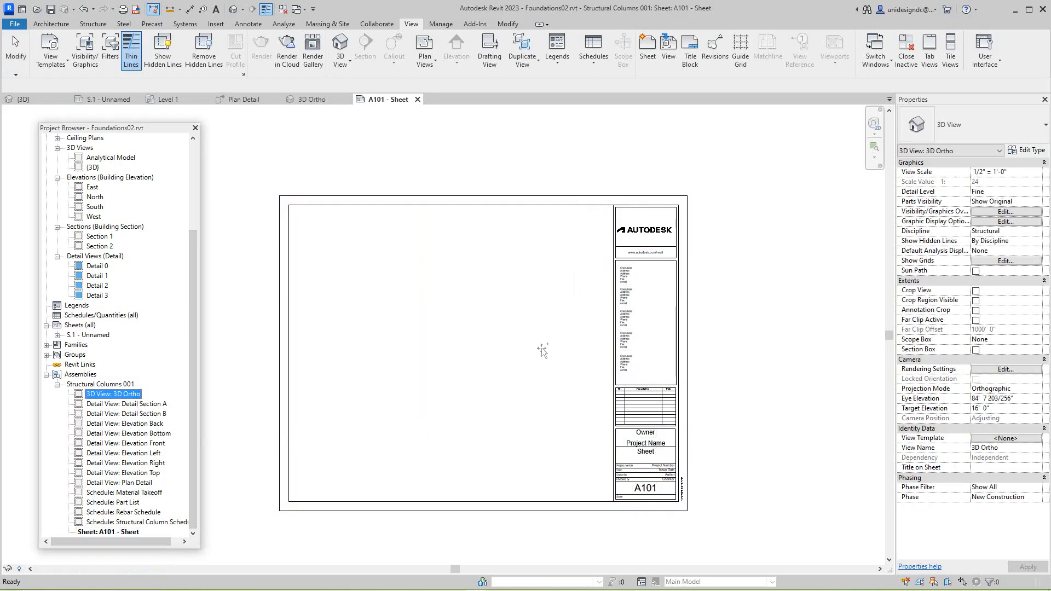
drag(542, 350, 545, 353)
click(563, 355)
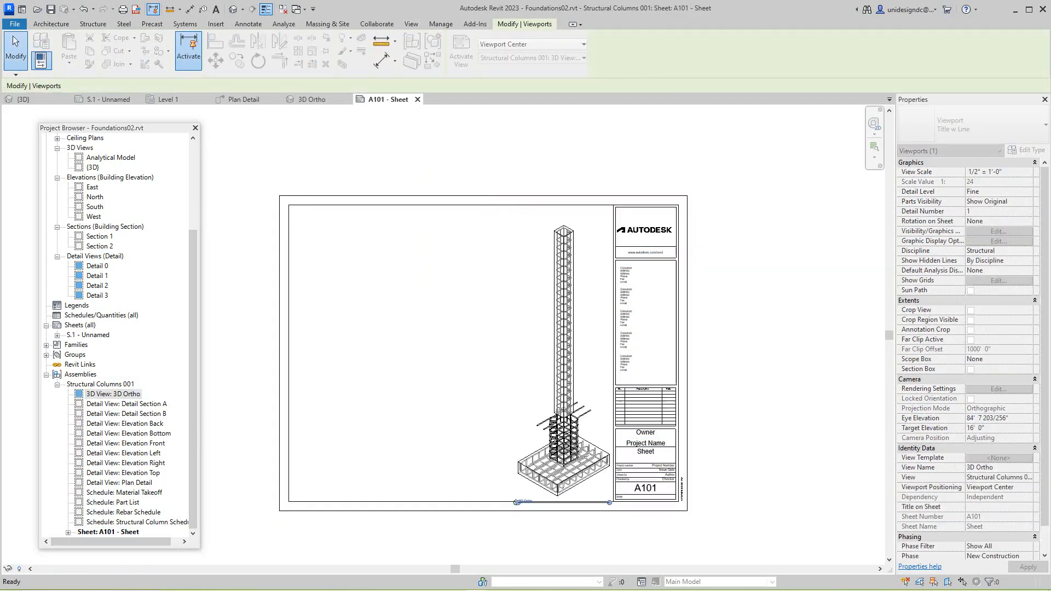
key(Escape)
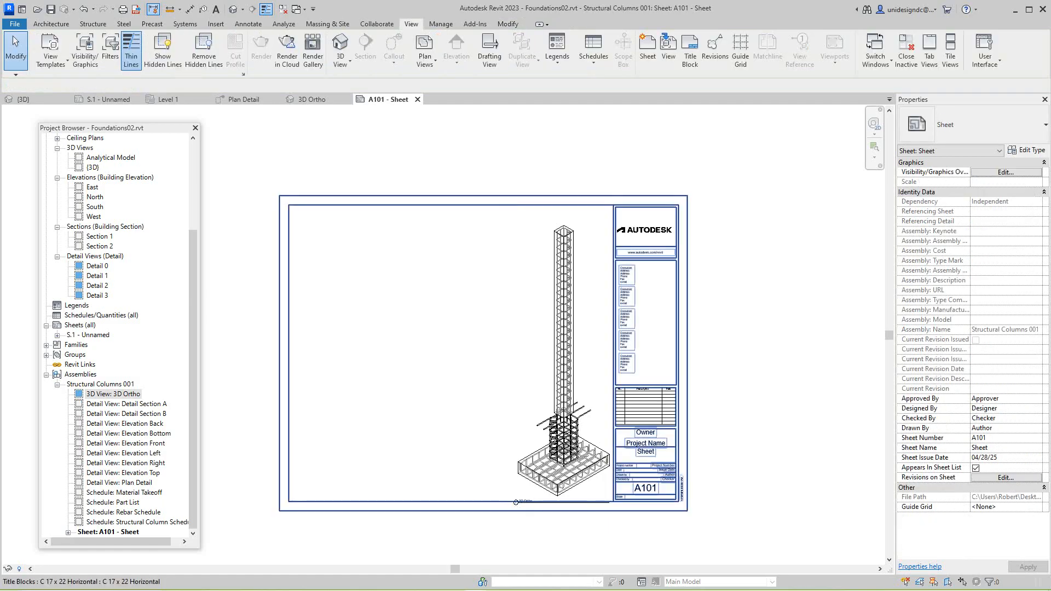
Step: Place the Material Takeoff schedule in the upper-left corner of the A101 drawing area
click(124, 492)
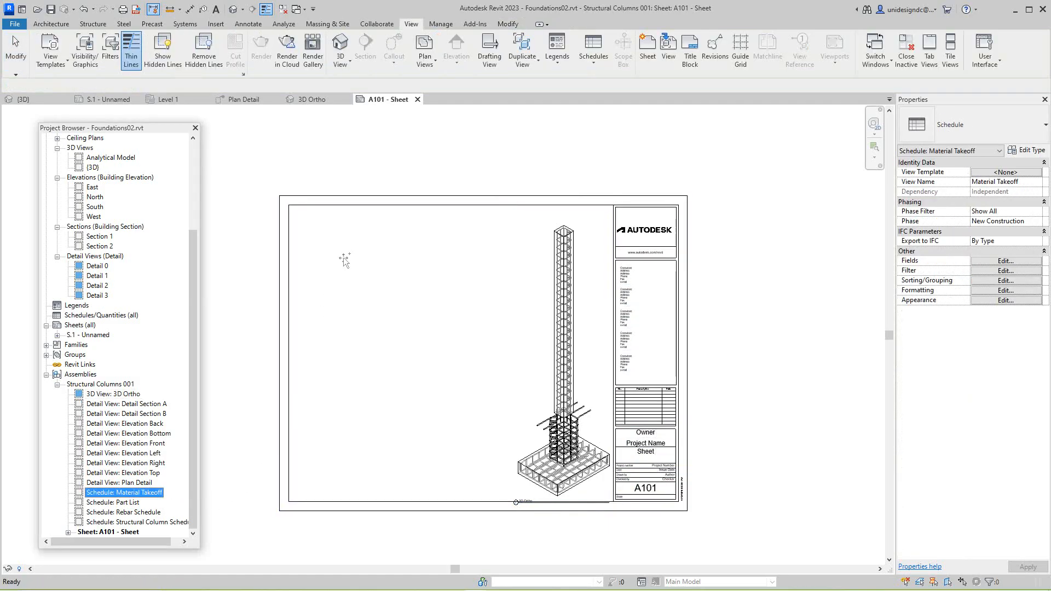
drag(345, 262, 344, 262)
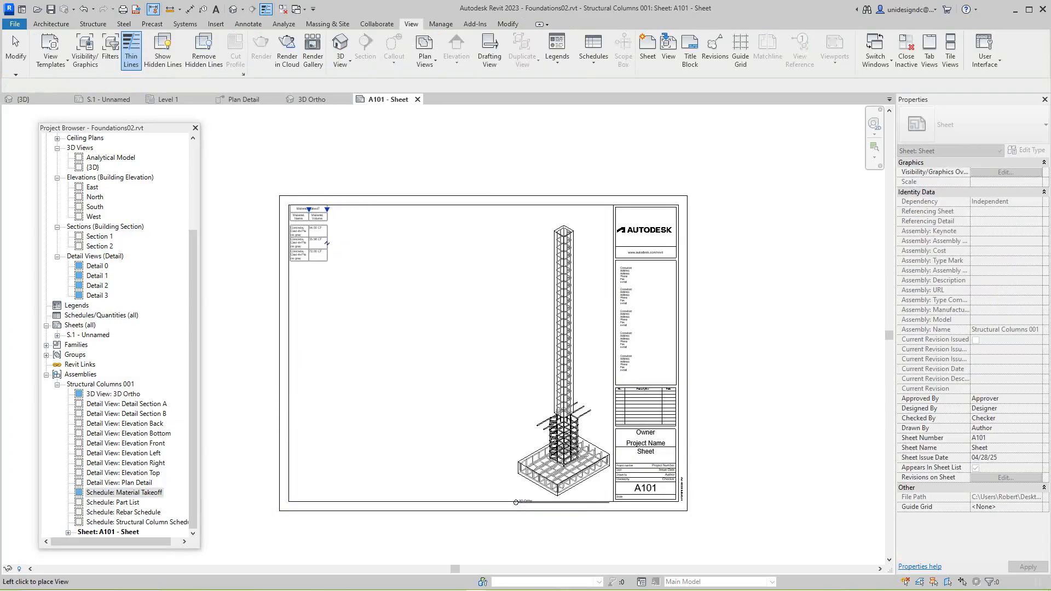
click(328, 243)
Step: Widen both columns of the Material Takeoff schedule on the sheet so each material name fits on one line
scroll(352, 218, up, 4)
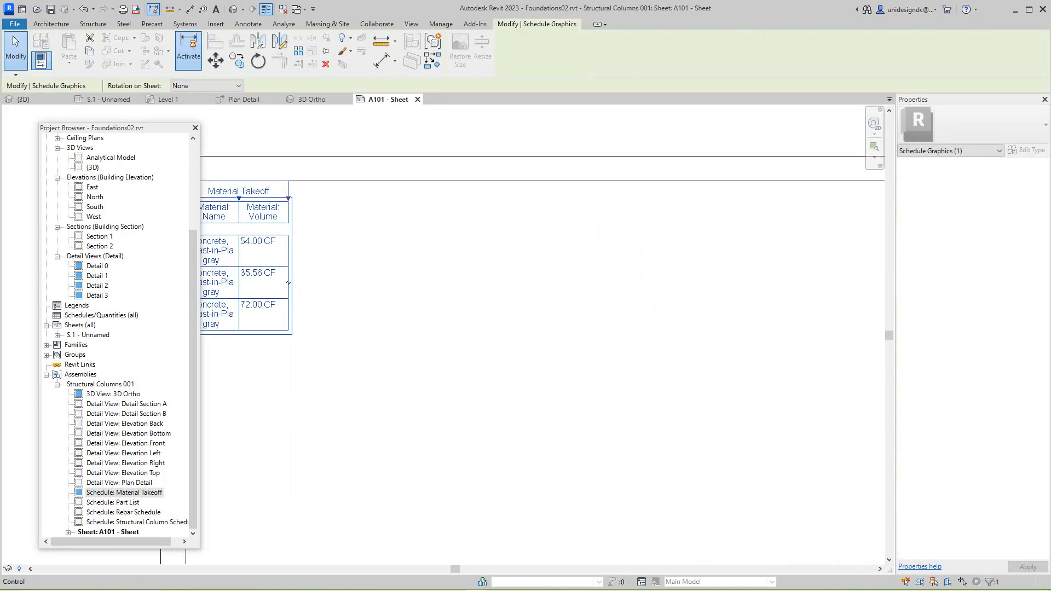
drag(288, 198, 403, 198)
scroll(290, 231, down, 1)
middle_drag(290, 231, 347, 248)
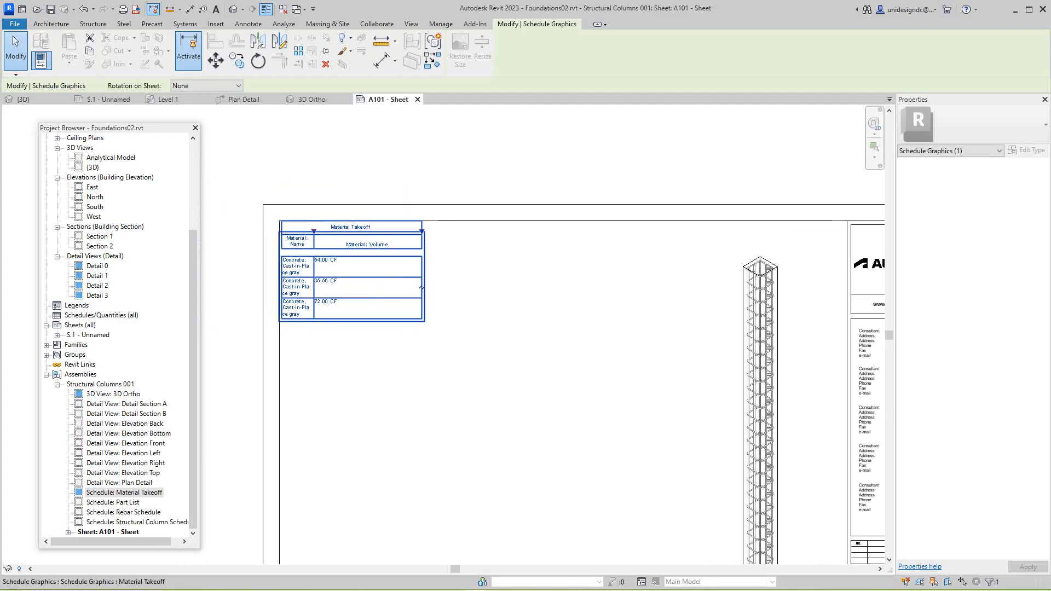
drag(313, 231, 363, 232)
click(347, 296)
scroll(340, 277, up, 2)
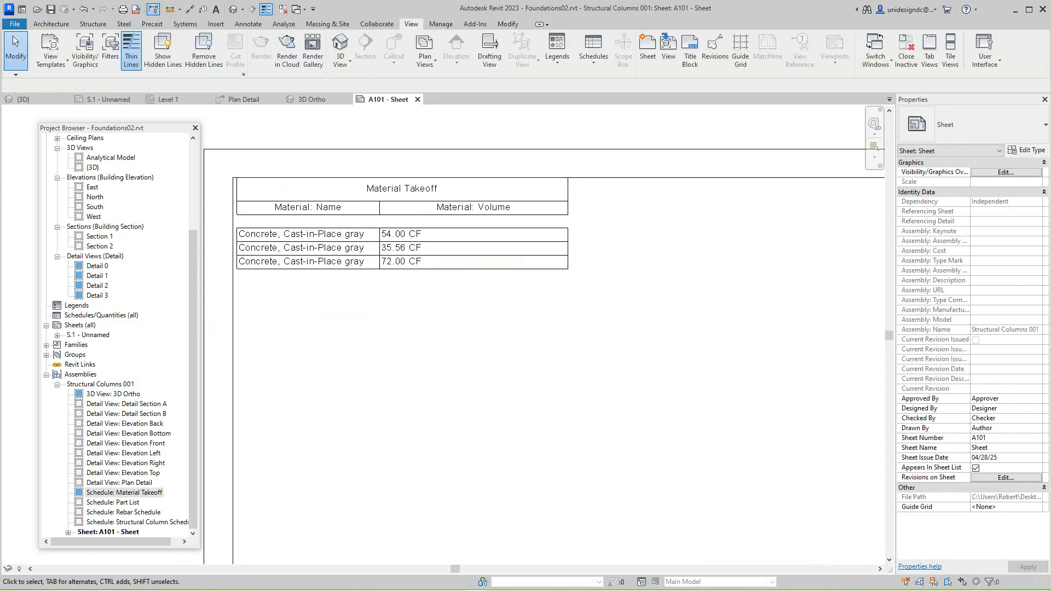
middle_drag(339, 277, 344, 214)
scroll(343, 214, down, 2)
scroll(365, 259, down, 2)
middle_drag(365, 260, 342, 201)
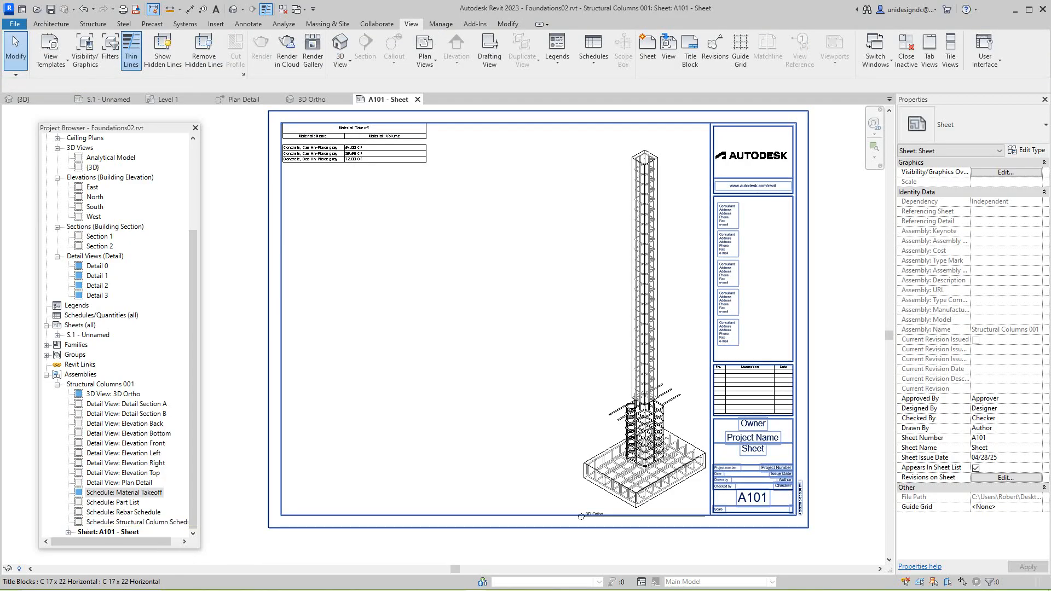
Step: Place the Rebar Schedule on the sheet directly below the Material Takeoff schedule, aligned with its left edge
click(123, 512)
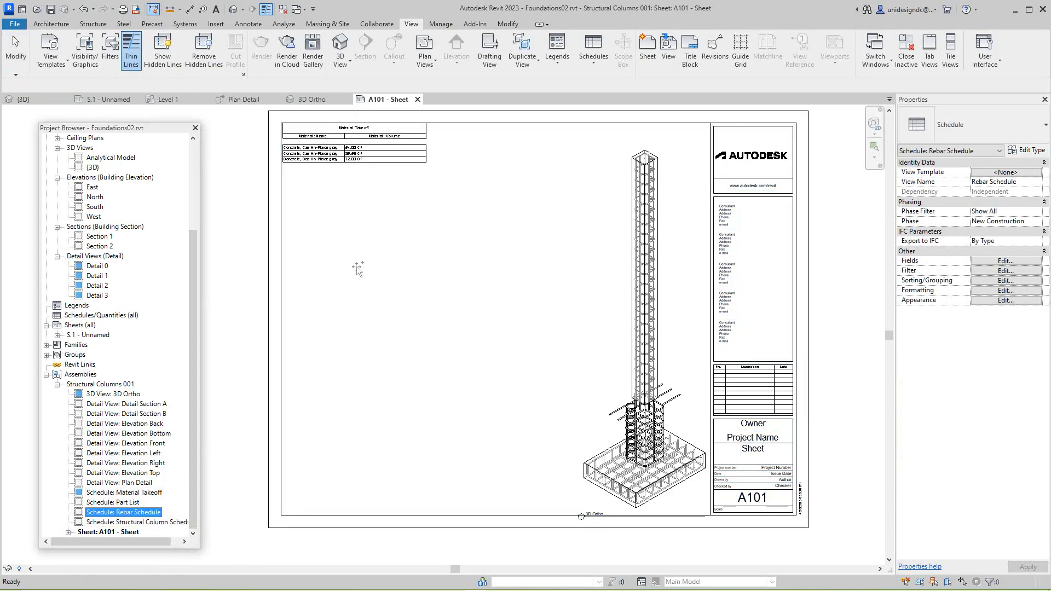
drag(357, 267, 358, 265)
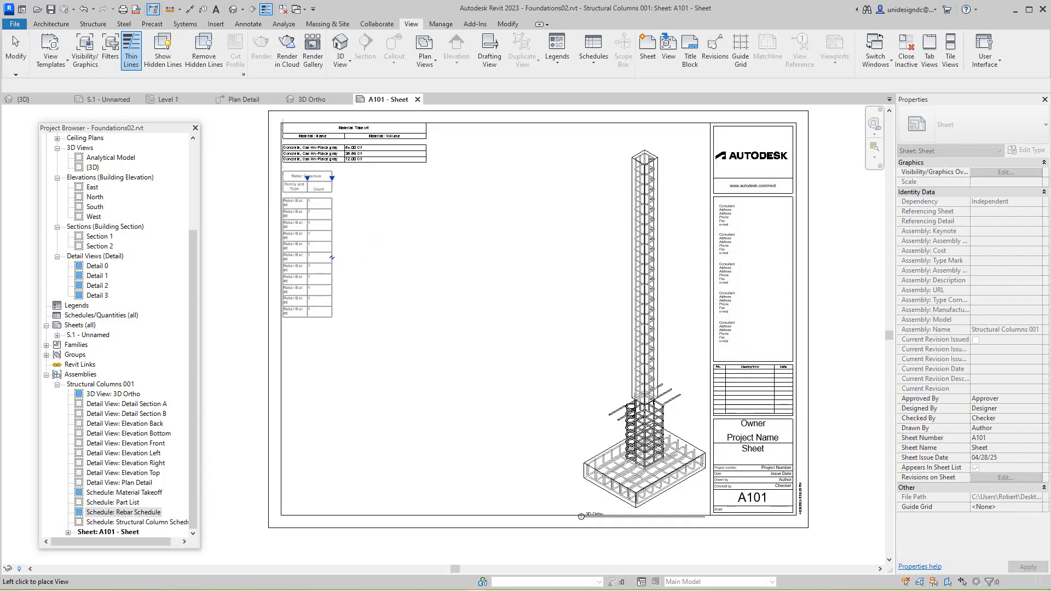
click(283, 168)
Step: Widen the Family and Type column of the Rebar Schedule so each bar type fits on one line
scroll(339, 199, up, 3)
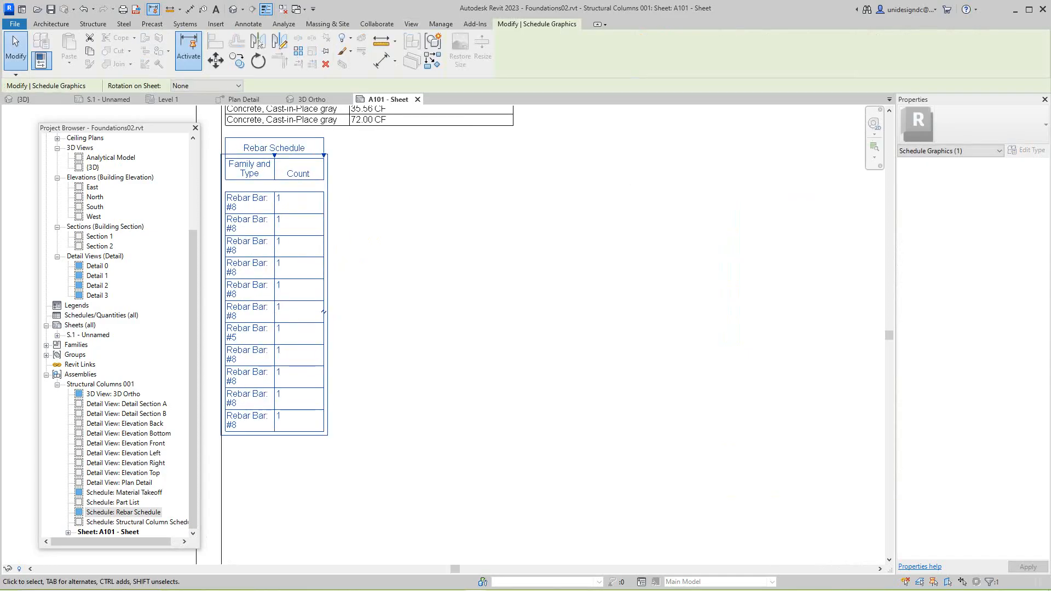
middle_drag(339, 199, 345, 211)
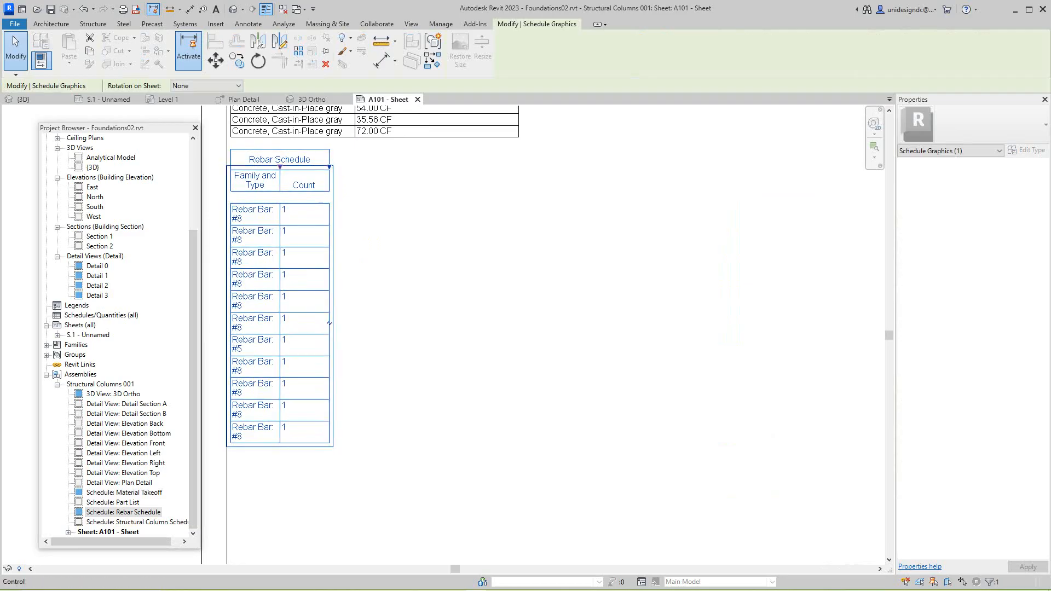
drag(280, 167, 388, 167)
click(438, 219)
scroll(438, 219, down, 2)
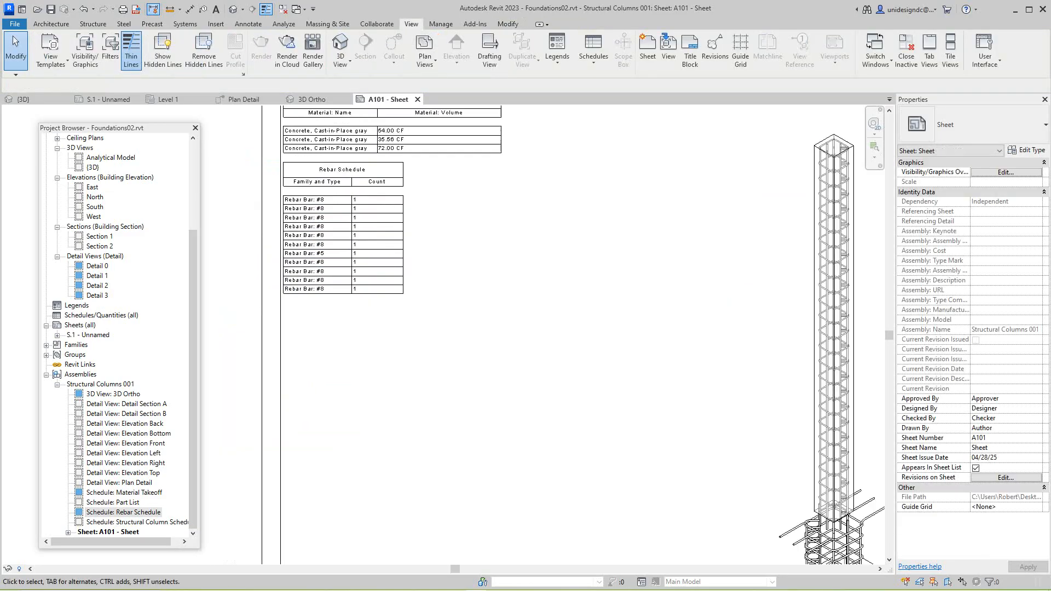
middle_click(438, 219)
middle_click(438, 219)
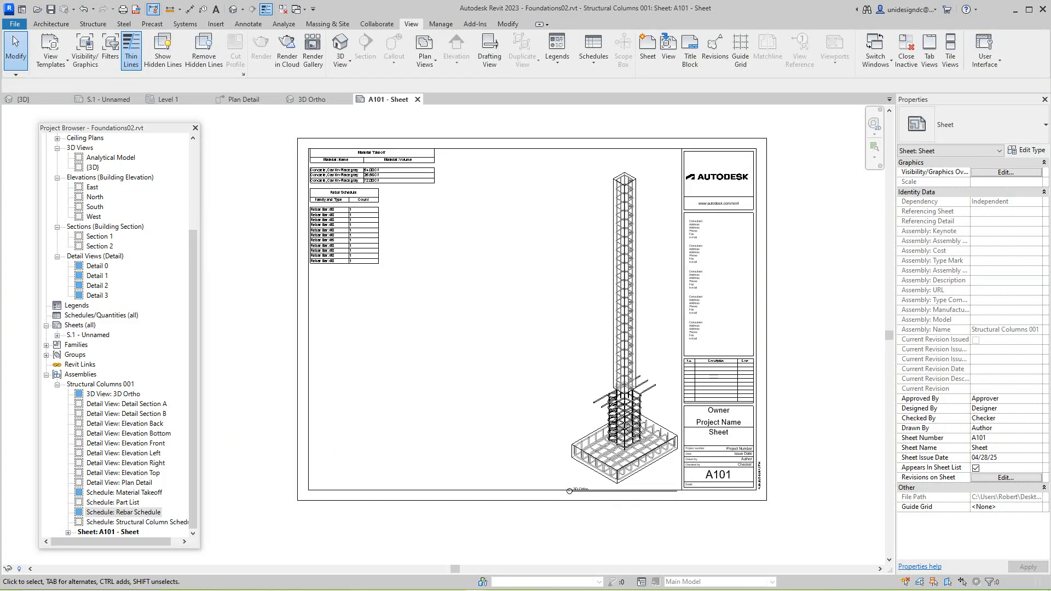
Step: Place the assembly's Elevation Top detail view on sheet A101 and clear the selection
click(123, 473)
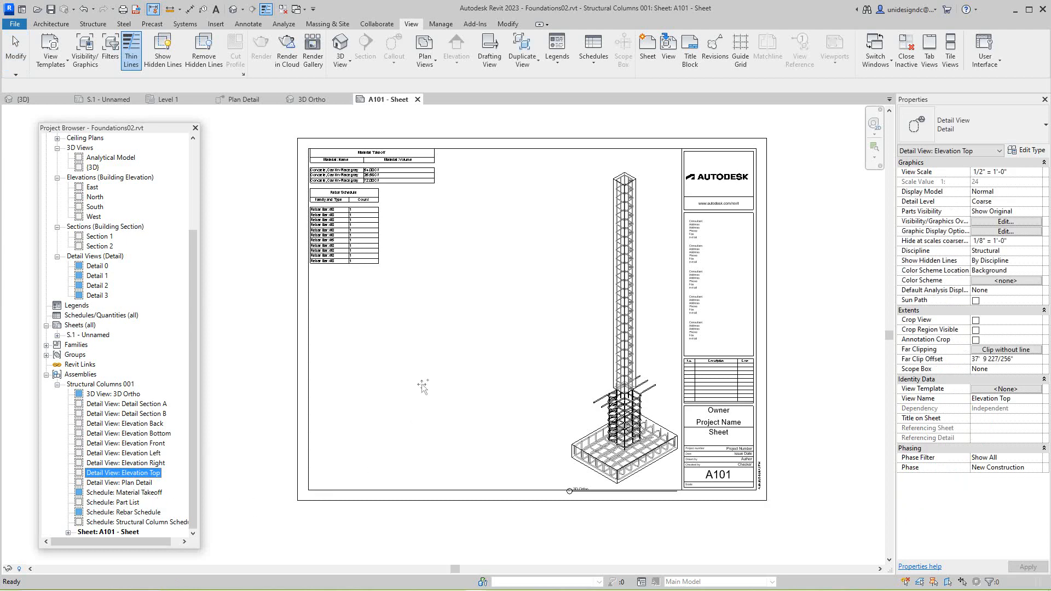
drag(422, 386, 423, 386)
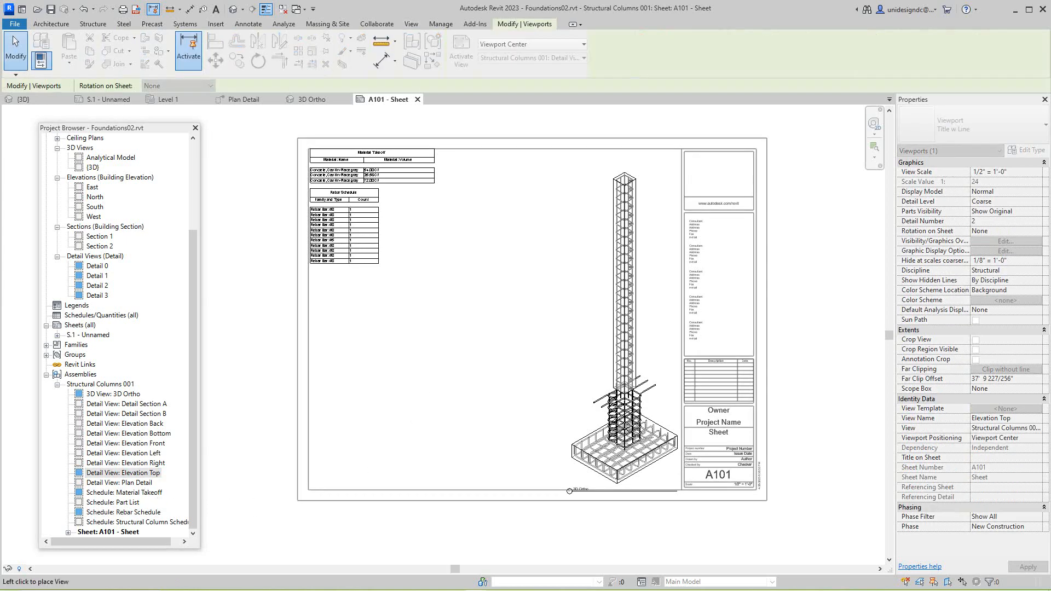
scroll(362, 402, down, 3)
scroll(472, 373, up, 5)
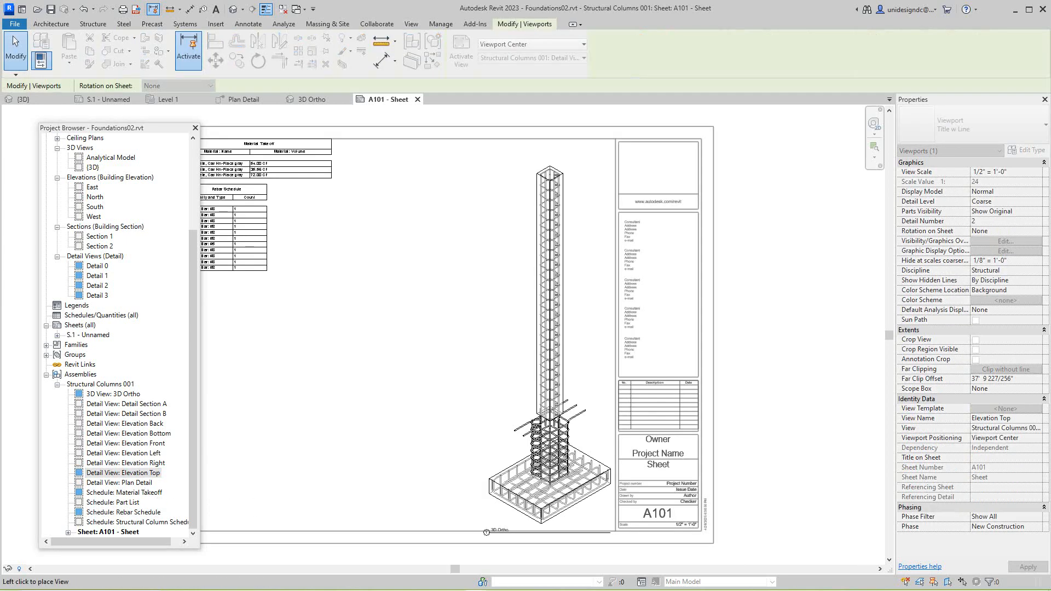
scroll(383, 384, down, 13)
scroll(402, 384, up, 8)
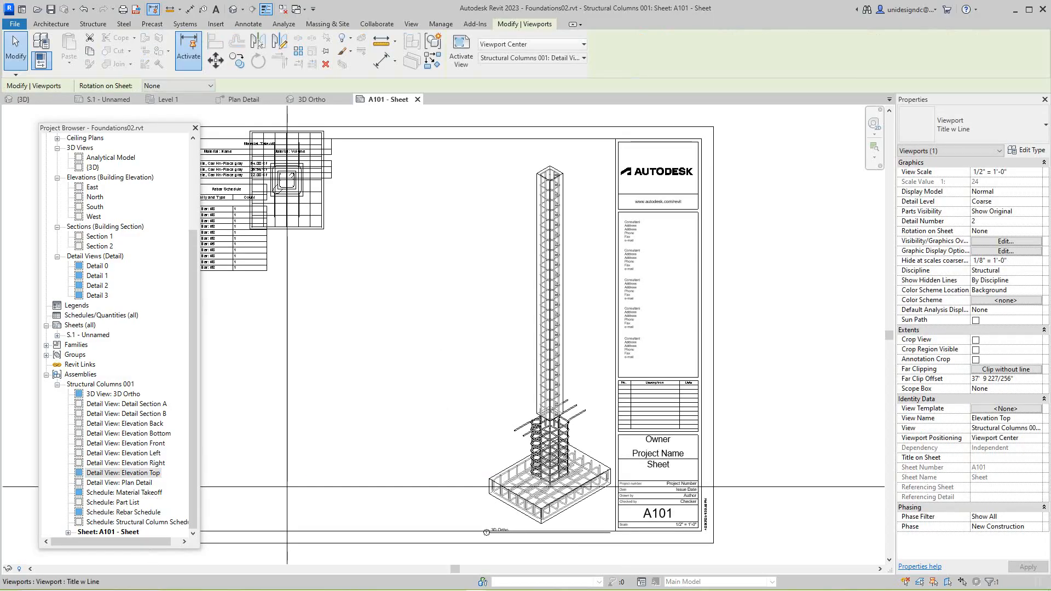
scroll(345, 449, down, 3)
scroll(453, 450, down, 7)
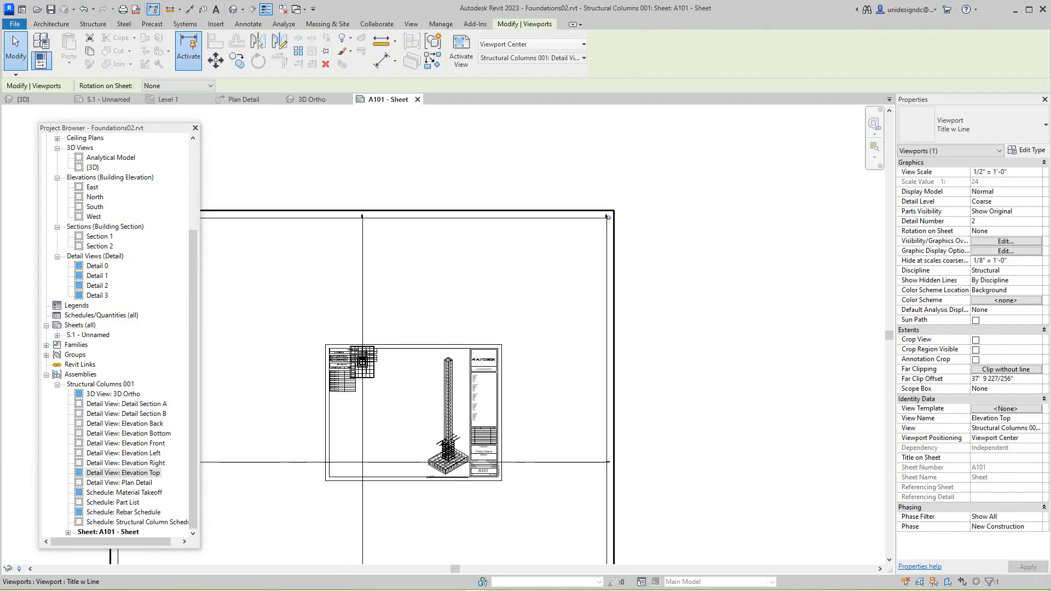
scroll(422, 492, up, 3)
scroll(388, 390, up, 3)
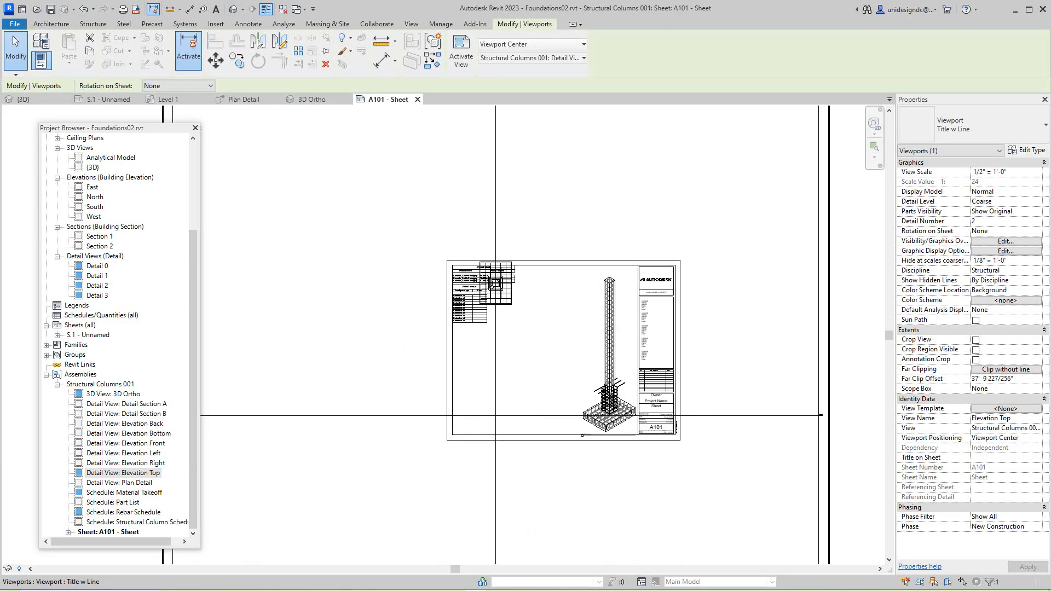
scroll(512, 326, down, 4)
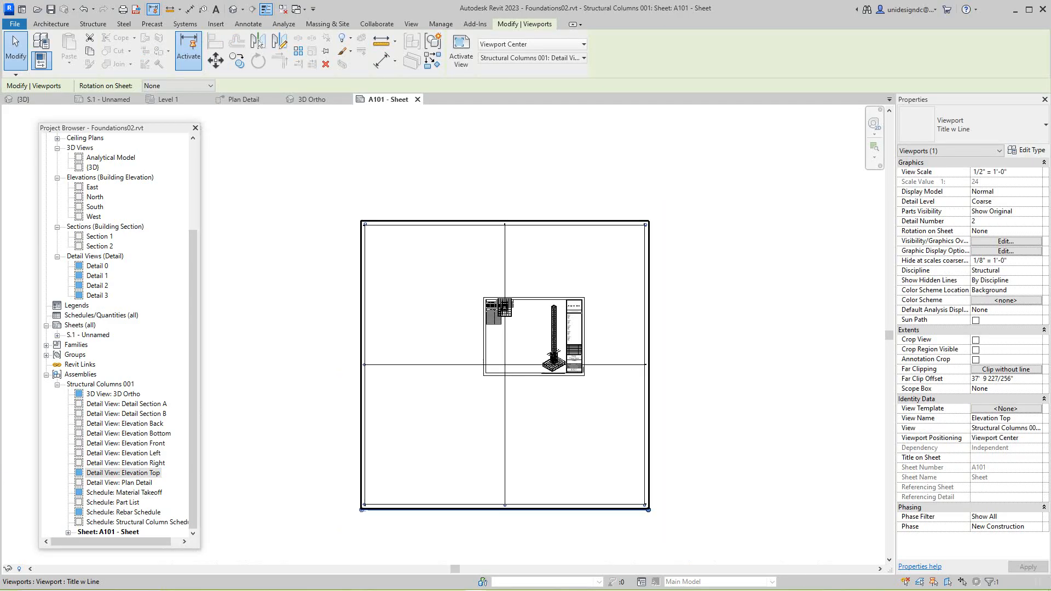
right_click(411, 178)
click(434, 185)
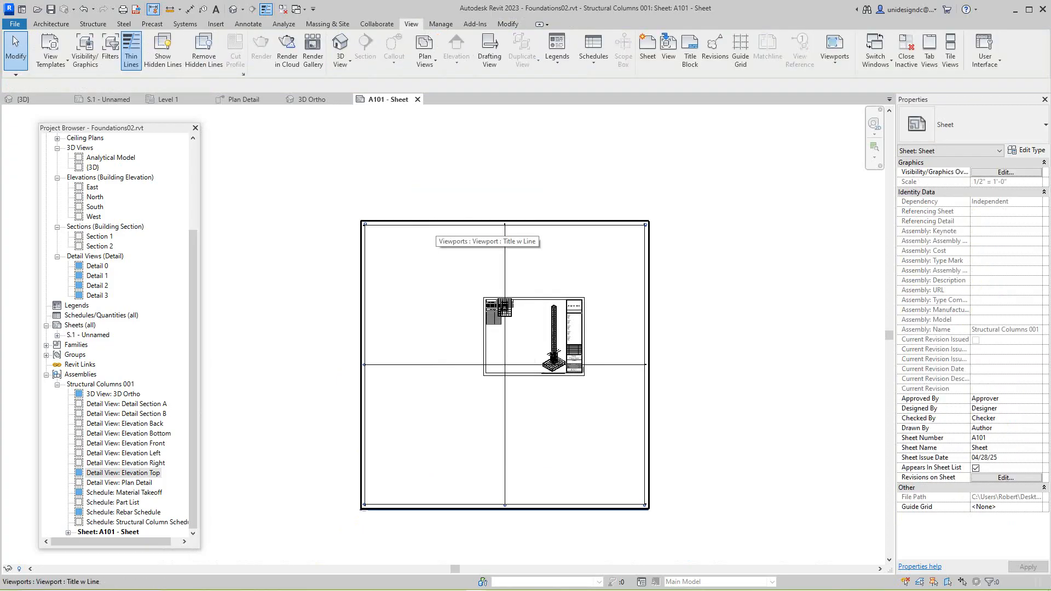
Step: Move the oversized Elevation Top viewport down and to the left until it is clear of the sheet border
drag(437, 217, 420, 242)
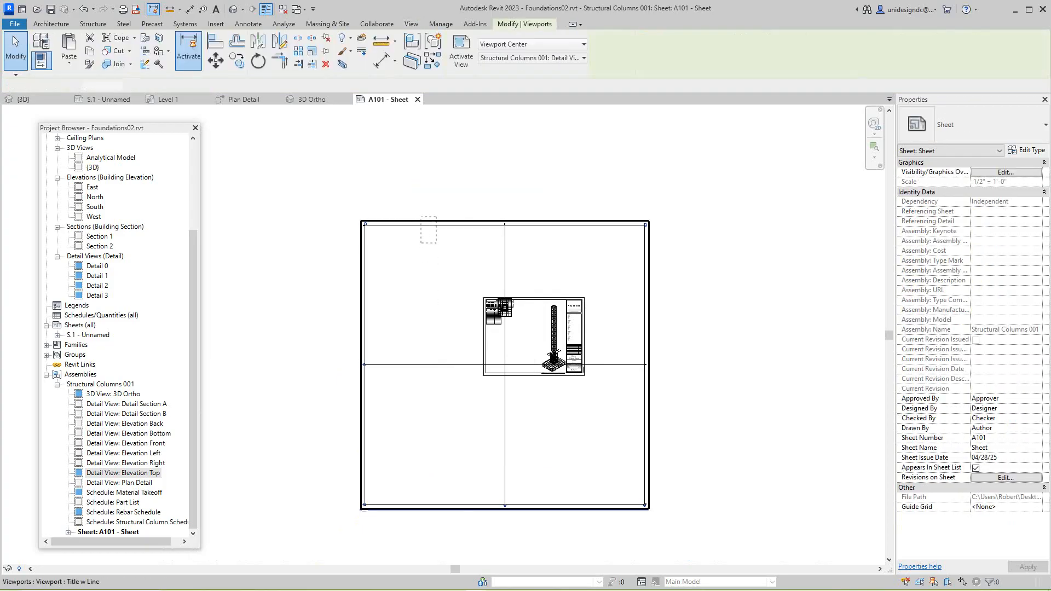
key(Escape)
scroll(468, 286, up, 3)
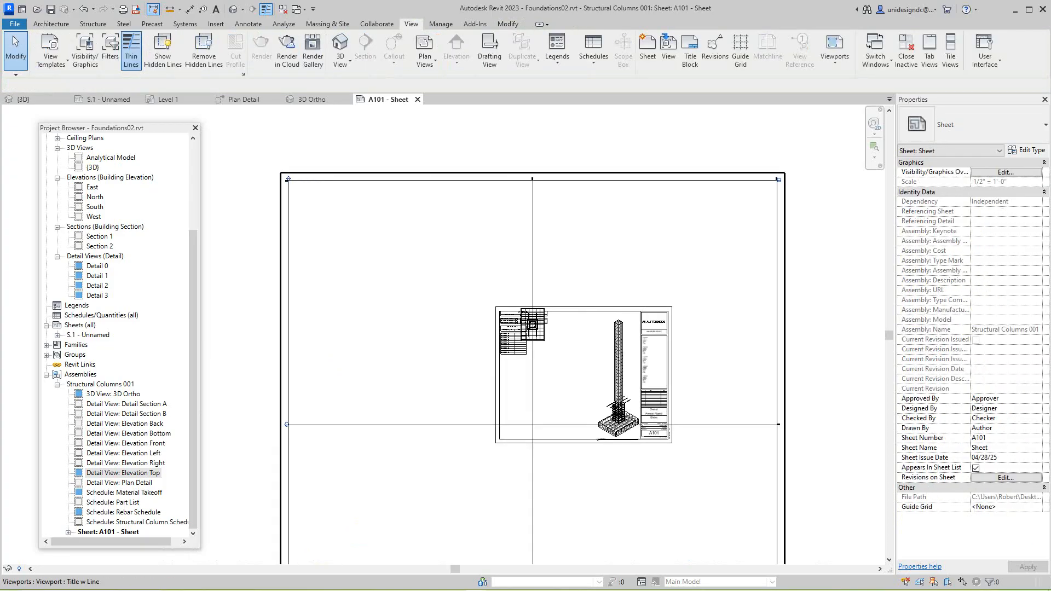
click(469, 285)
drag(469, 285, 300, 403)
scroll(300, 402, down, 3)
middle_drag(300, 403, 442, 228)
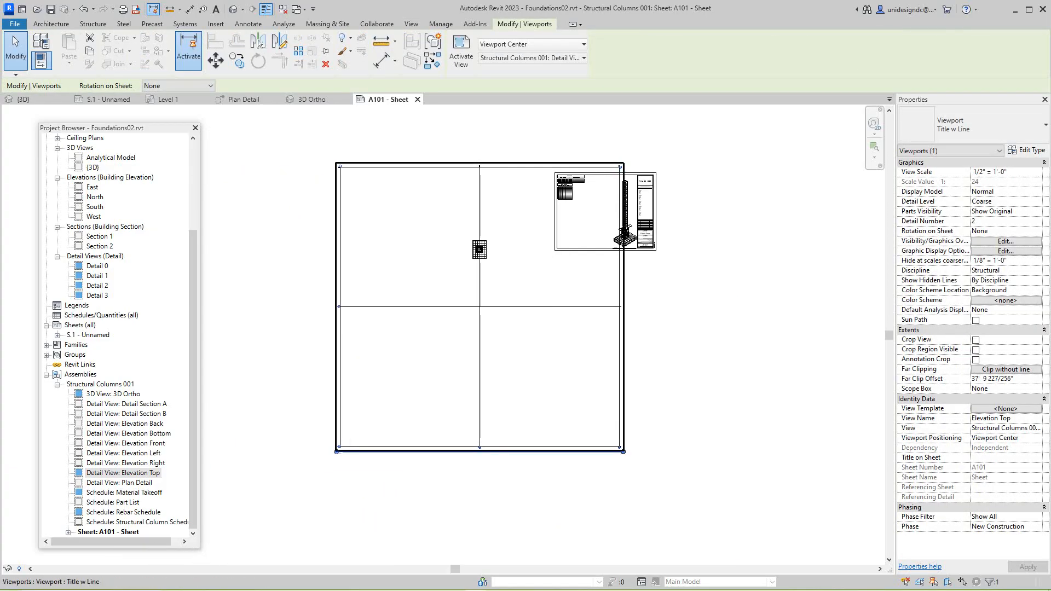
drag(415, 210, 331, 264)
scroll(330, 265, up, 1)
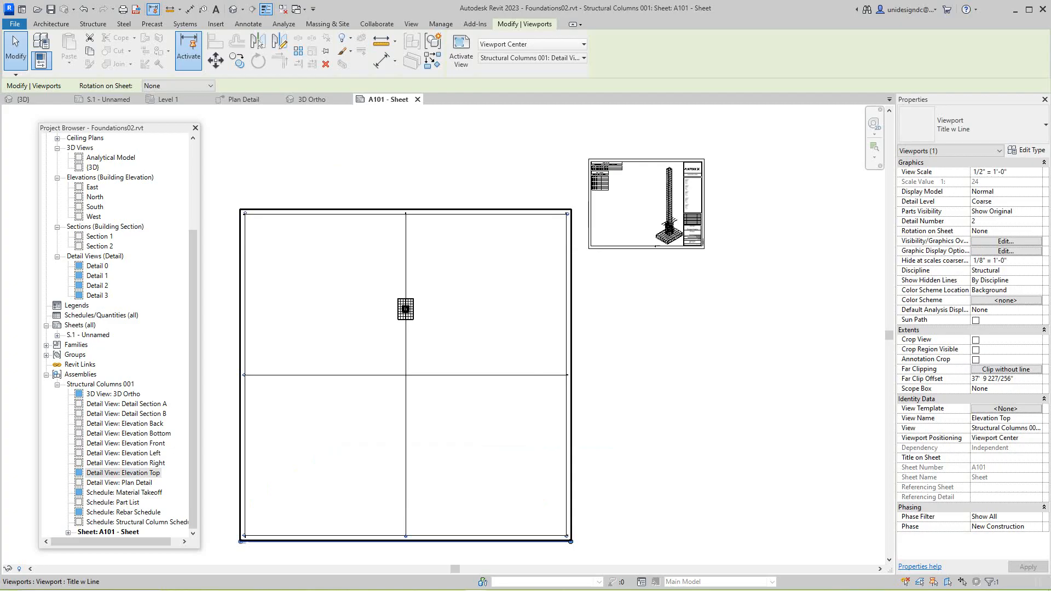
Step: Activate the Elevation Top view and pull in the far clip line of the Elevation Left section to about 72' 3"
right_click(291, 258)
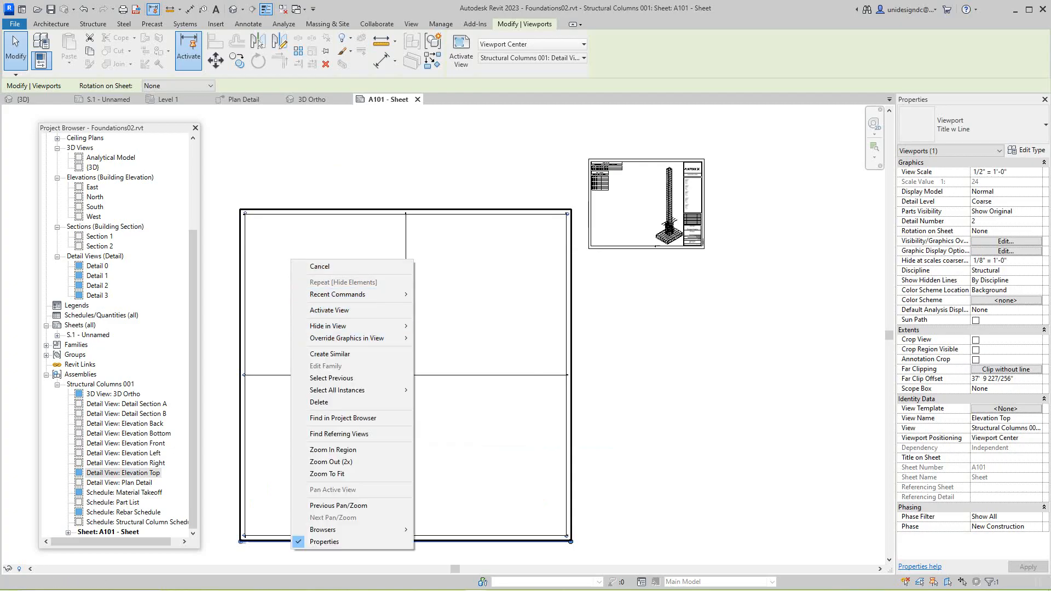
click(404, 310)
scroll(248, 372, up, 1)
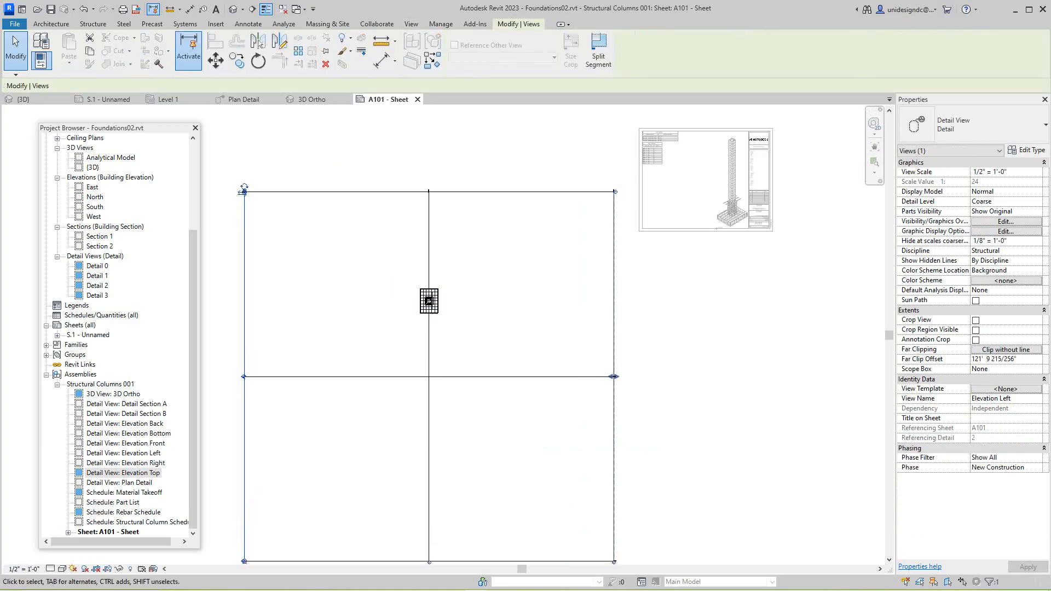
scroll(308, 307, down, 3)
scroll(378, 353, up, 3)
middle_drag(575, 351, 638, 395)
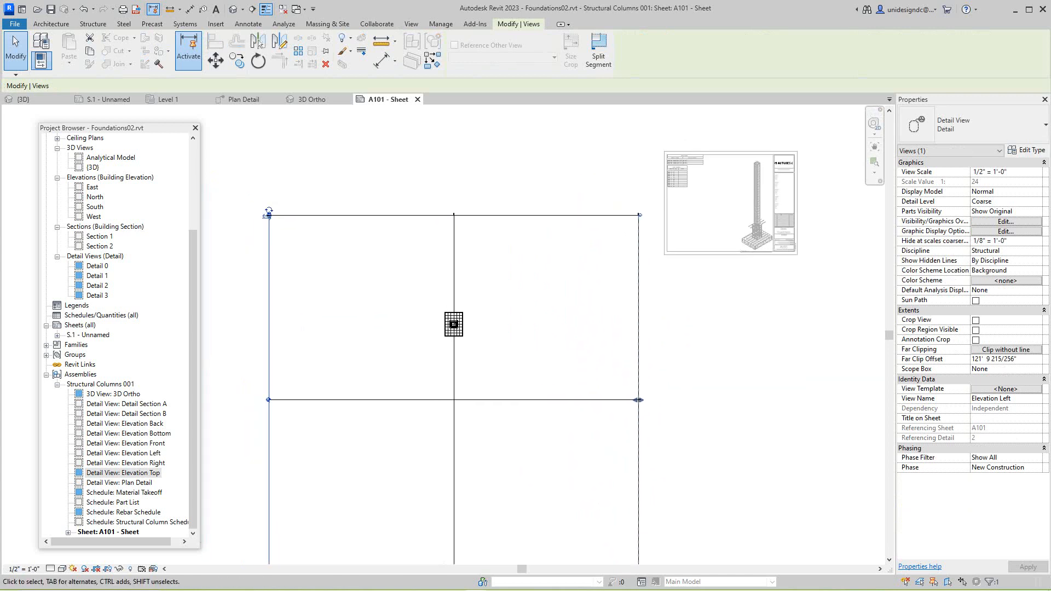
scroll(638, 396, up, 2)
drag(641, 400, 553, 400)
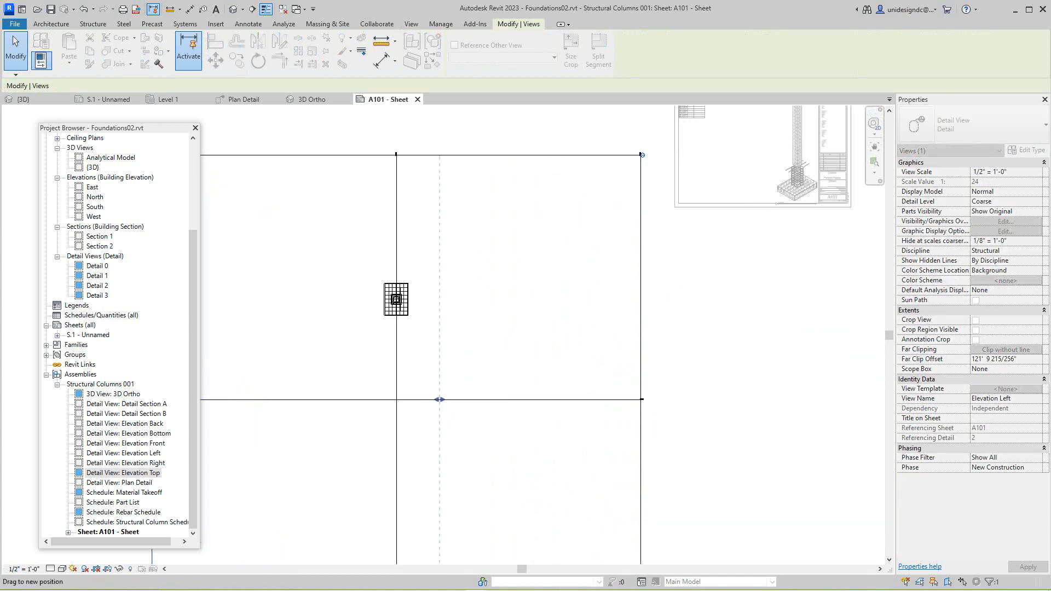
drag(439, 399, 441, 399)
key(Escape)
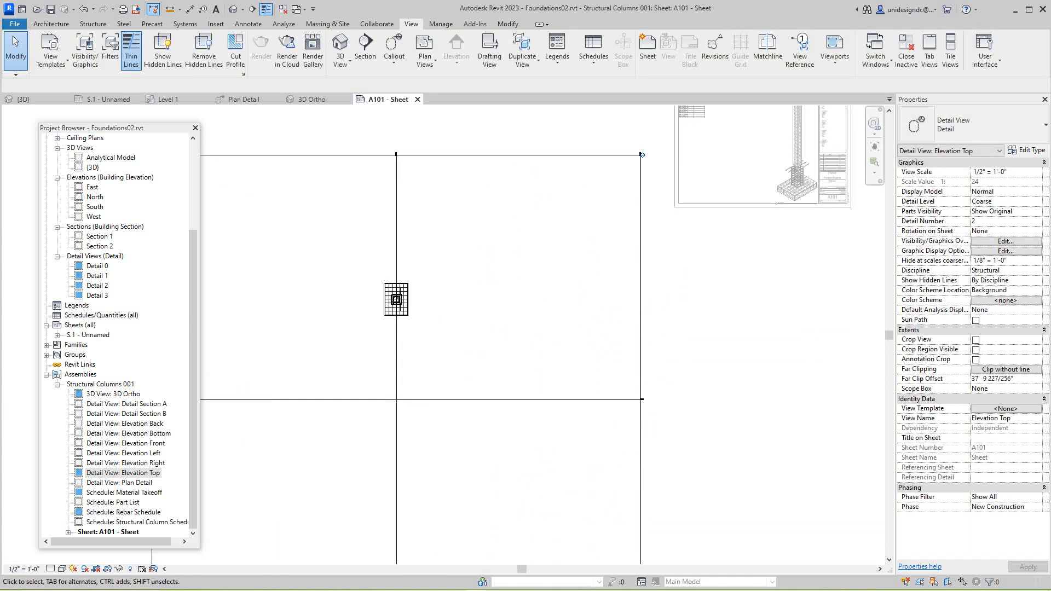
Step: Examine the extents of the Elevation Right and Elevation Left section lines around the footing
click(640, 417)
scroll(627, 417, down, 1)
scroll(737, 259, down, 3)
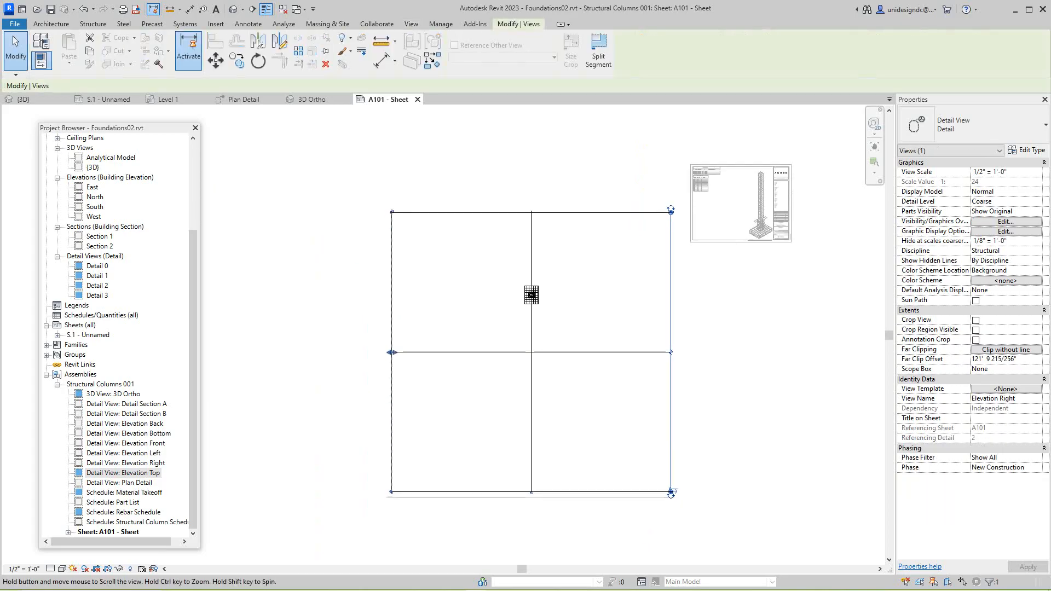
key(Escape)
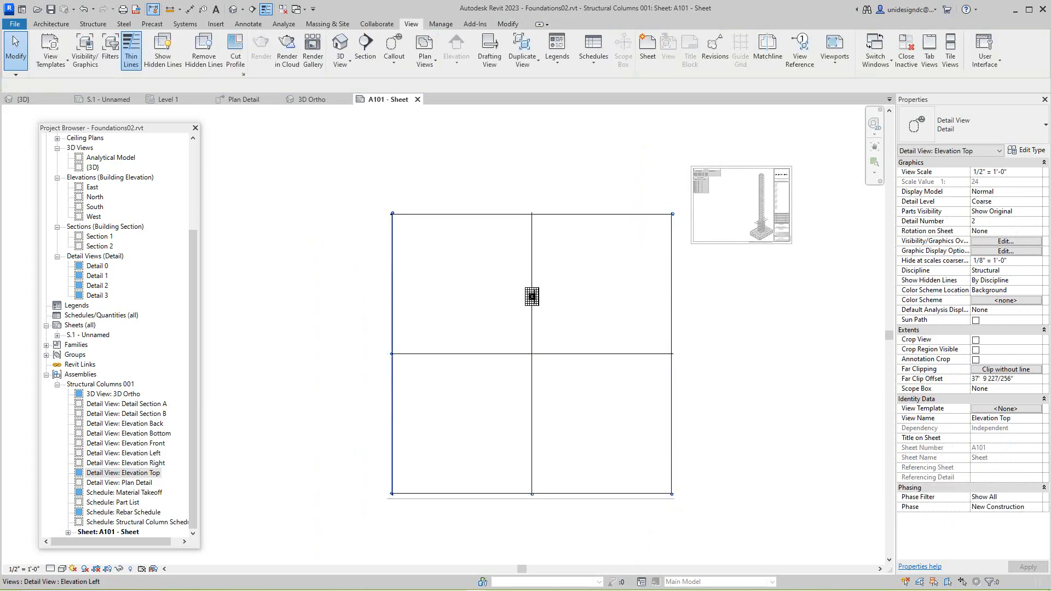
right_click(392, 306)
key(Escape)
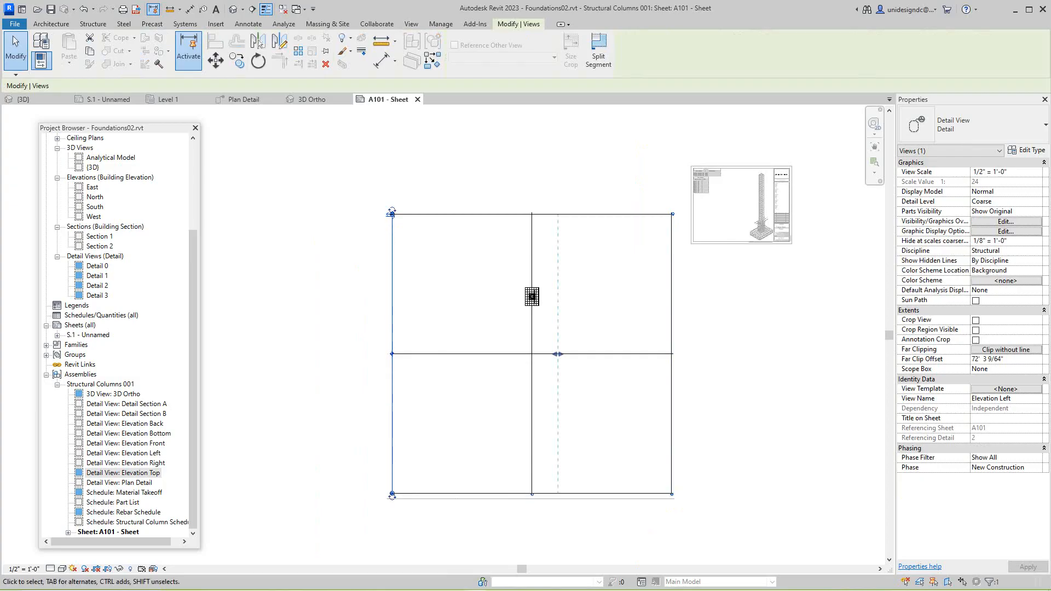
scroll(532, 299, up, 2)
scroll(532, 297, up, 1)
middle_drag(533, 298, 475, 367)
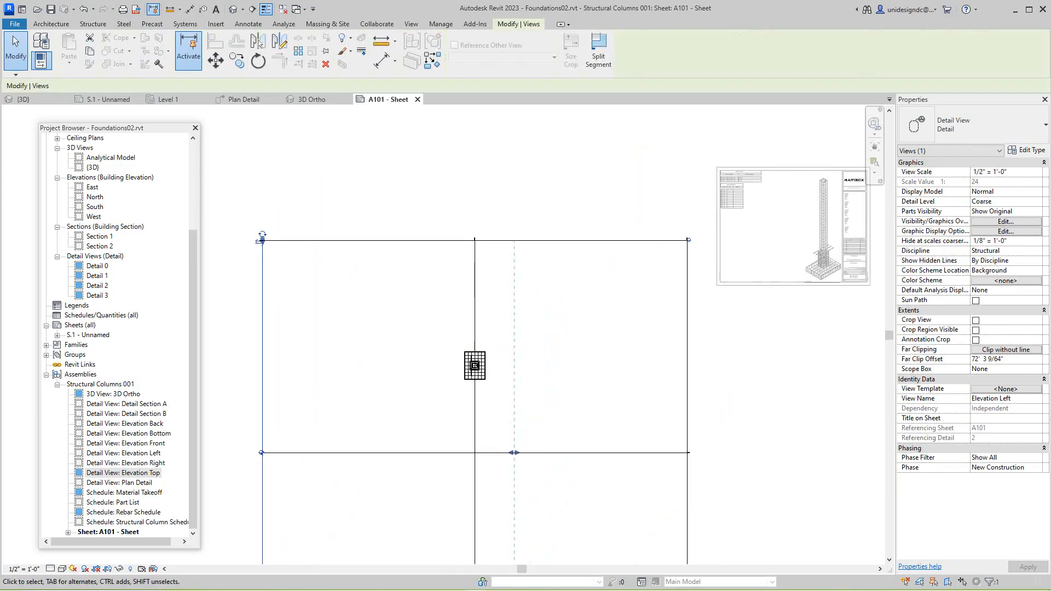
click(338, 496)
Step: Show the crop region of the active Elevation Top view
scroll(338, 495, down, 3)
middle_drag(338, 496, 328, 424)
scroll(328, 425, up, 1)
scroll(329, 424, down, 2)
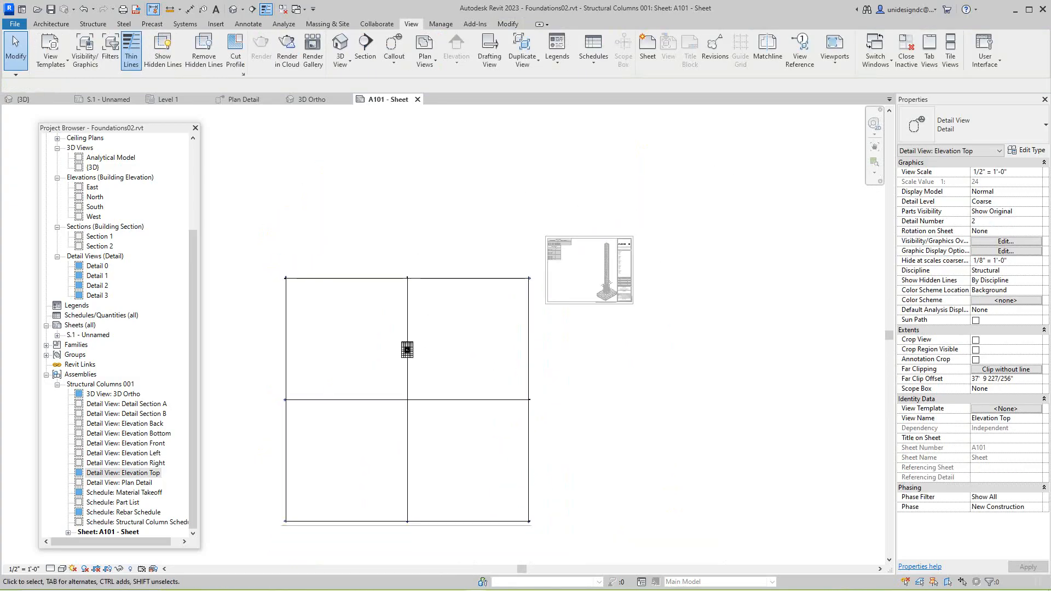
scroll(407, 350, down, 1)
middle_drag(407, 349, 394, 342)
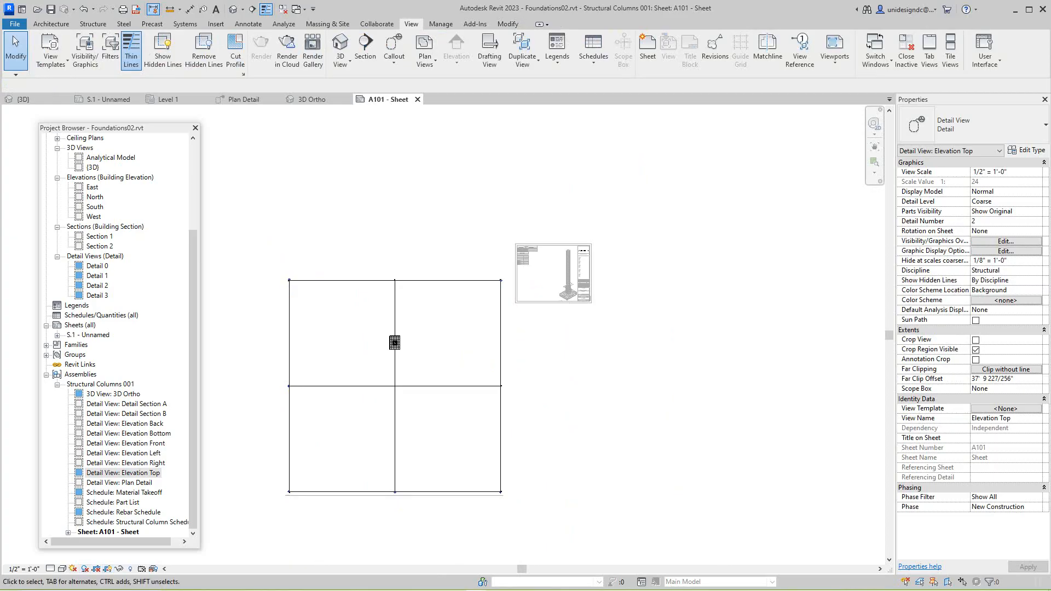
Step: Shrink the Elevation Top crop region on all four sides until it closely frames the footing
click(395, 492)
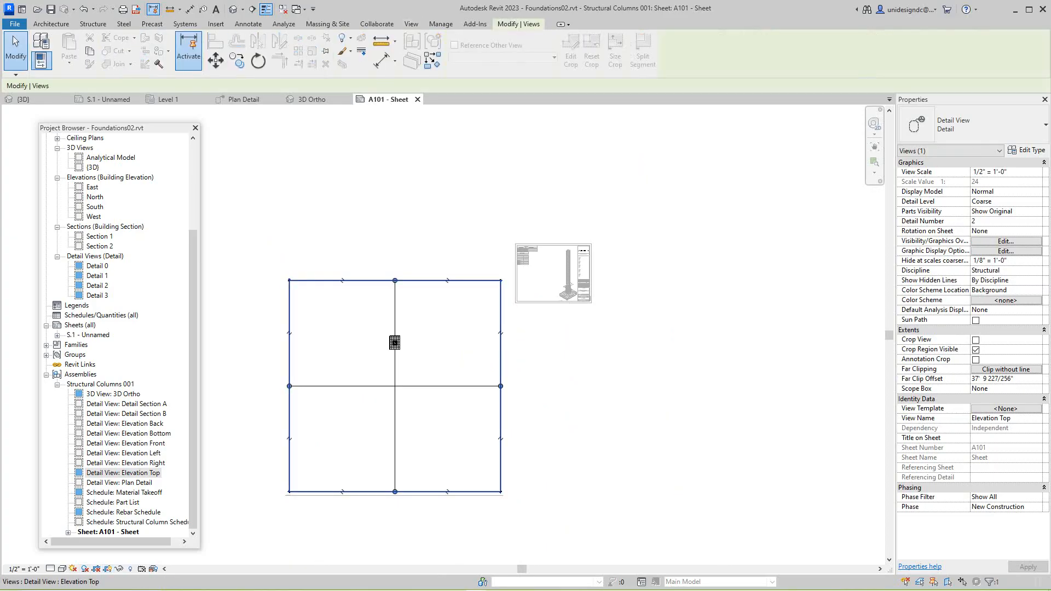
scroll(395, 492, up, 3)
middle_drag(395, 491, 395, 491)
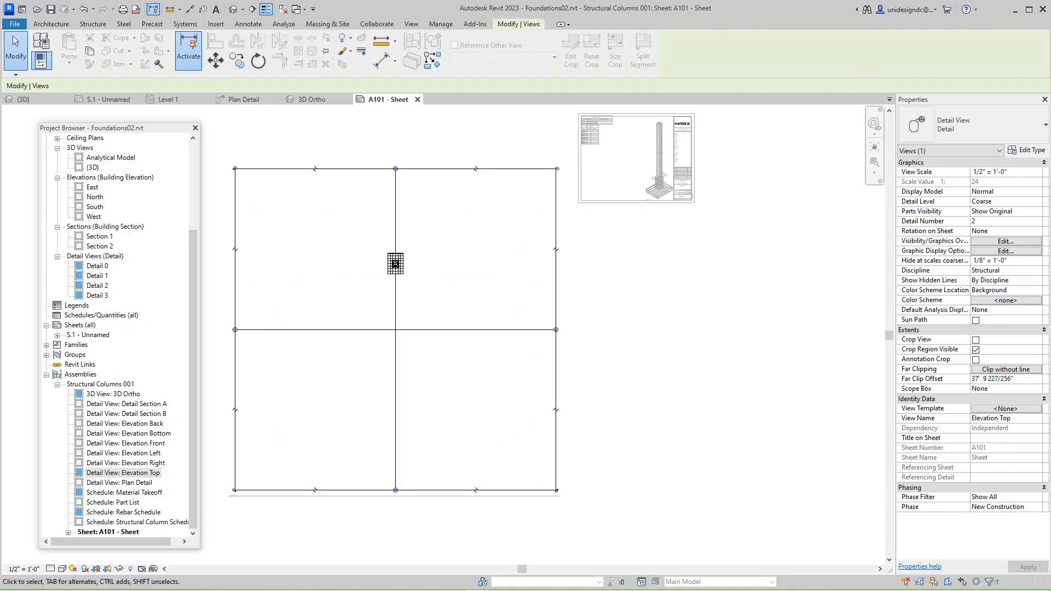
drag(395, 168, 395, 248)
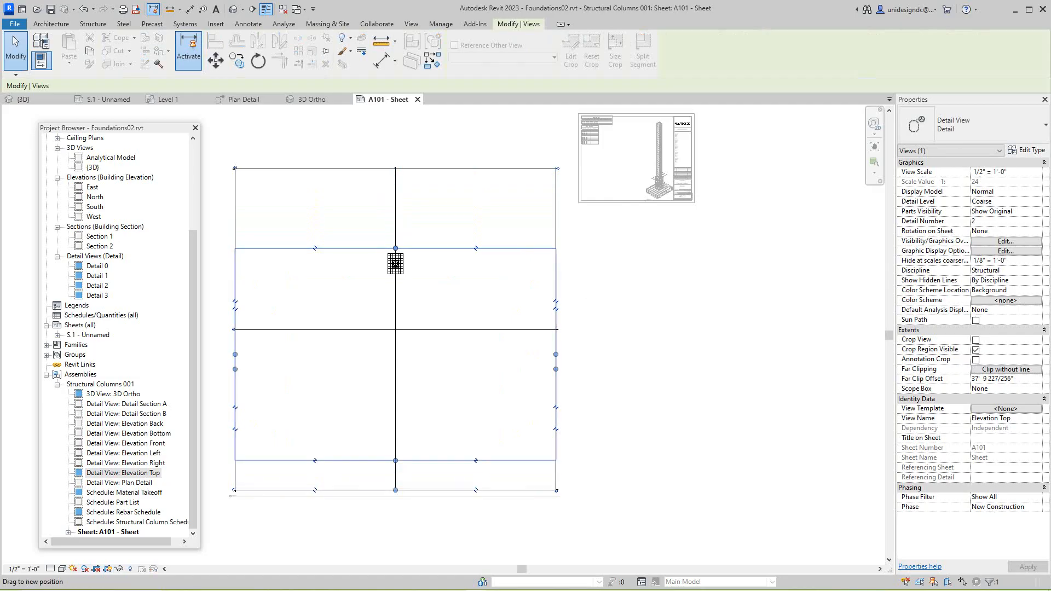
drag(395, 460, 396, 265)
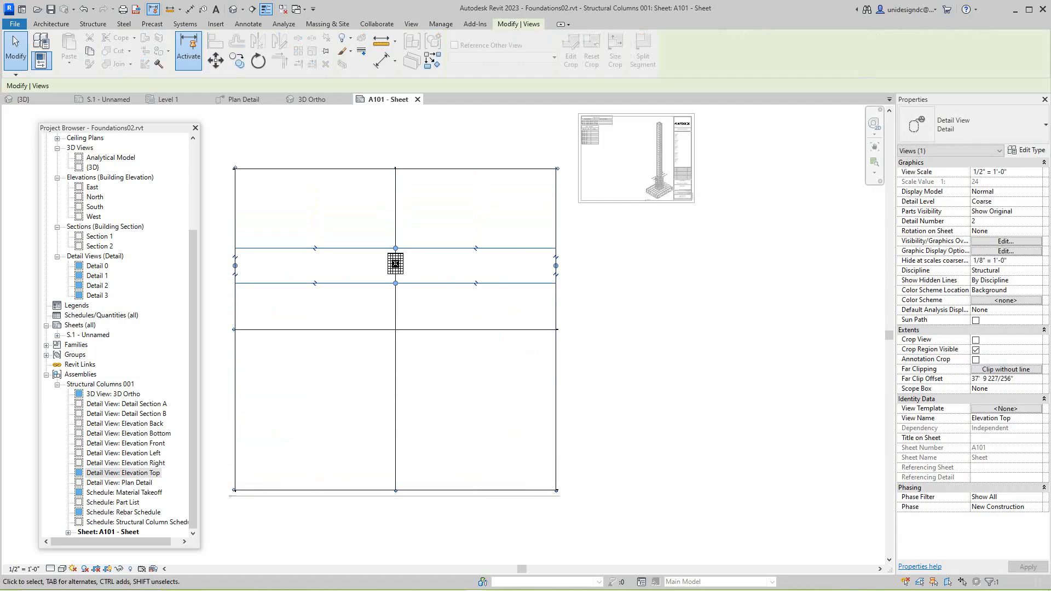
drag(235, 265, 378, 265)
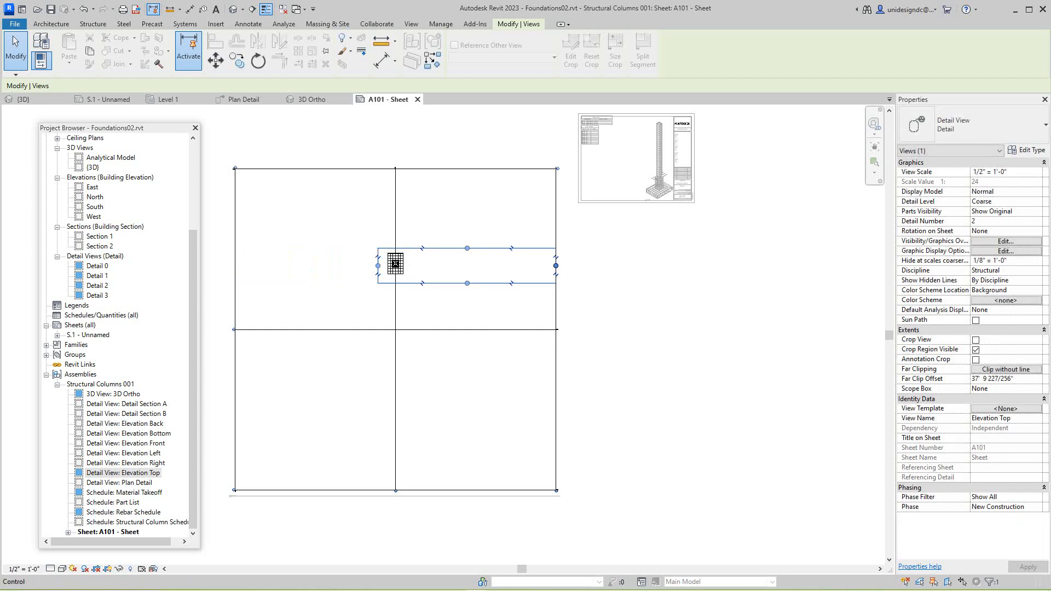
drag(556, 266, 421, 265)
click(608, 348)
Step: Hide all section lines by category in the Elevation Top view
scroll(608, 348, down, 1)
middle_drag(607, 349, 549, 506)
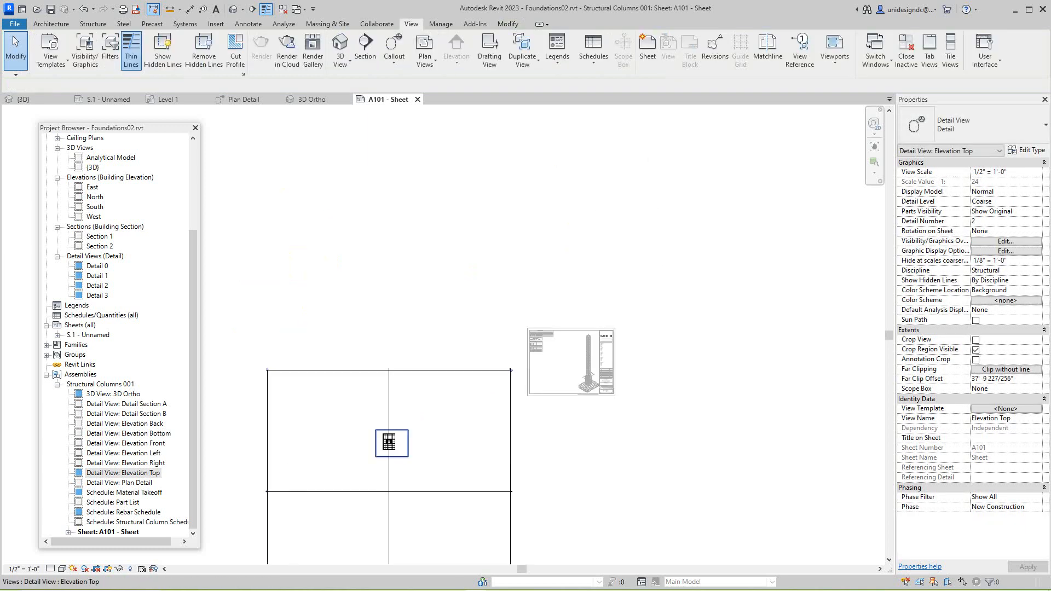
scroll(413, 444, up, 2)
click(406, 447)
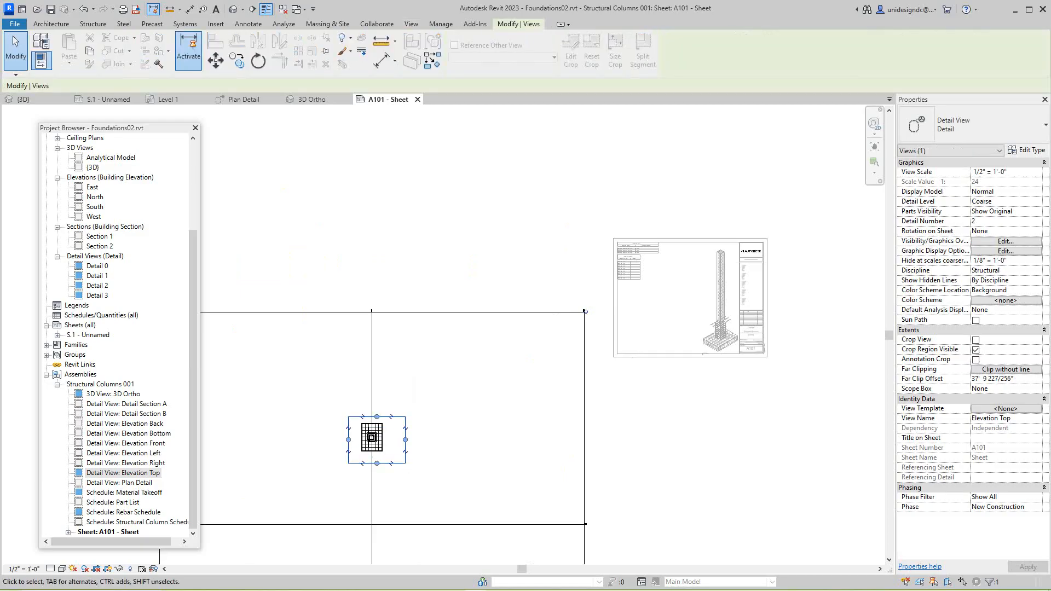
right_click(469, 313)
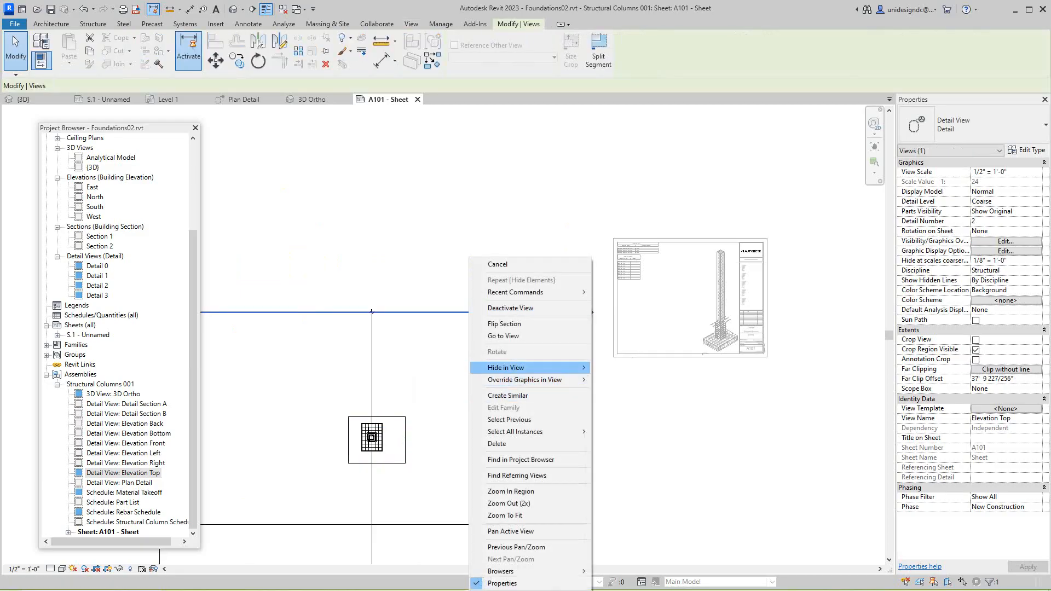
mouse_move(547, 368)
click(621, 379)
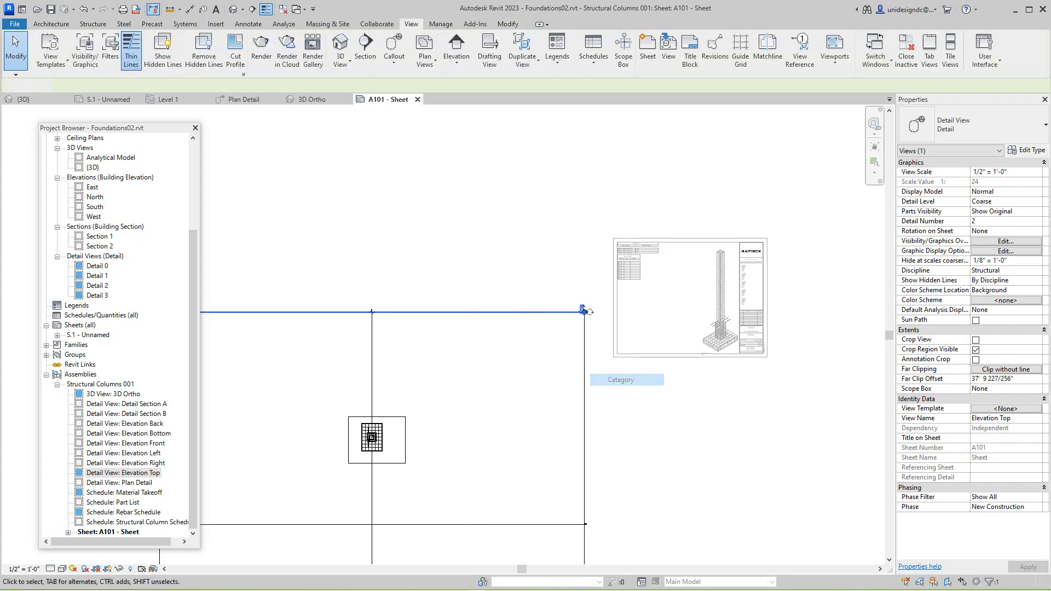
scroll(548, 365, down, 2)
scroll(440, 435, up, 1)
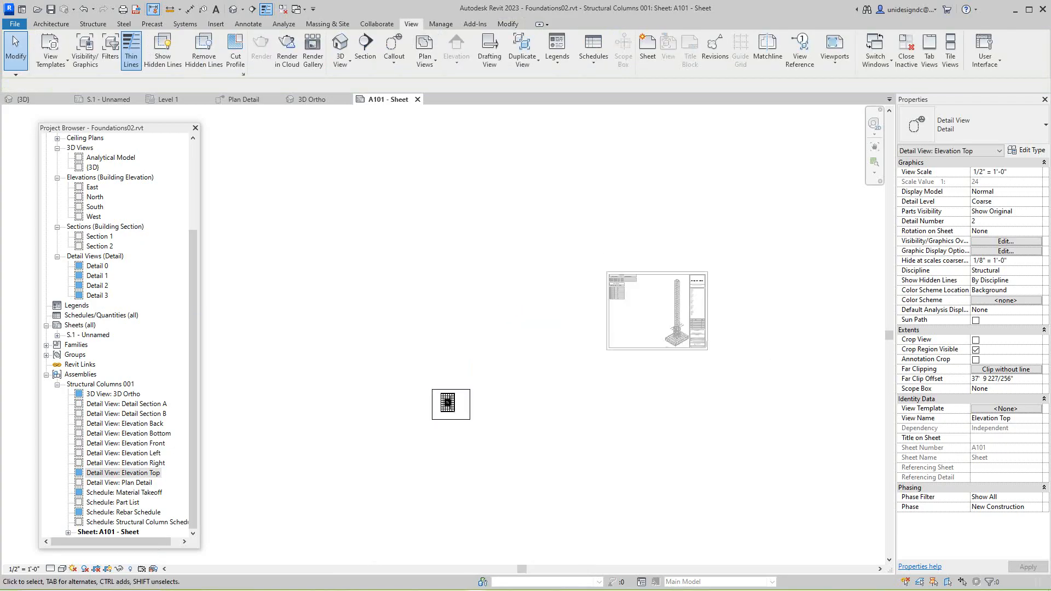
Step: Clear the assembly selection and deactivate the Elevation Top view to return to the sheet
click(443, 420)
click(447, 409)
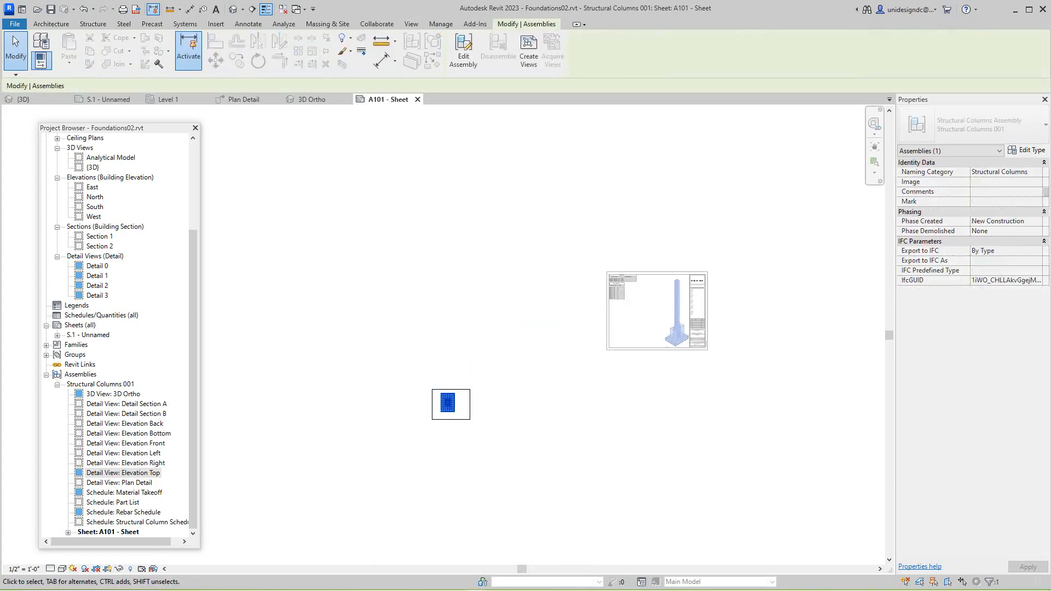
click(440, 434)
scroll(440, 434, up, 3)
scroll(498, 426, down, 2)
right_click(590, 205)
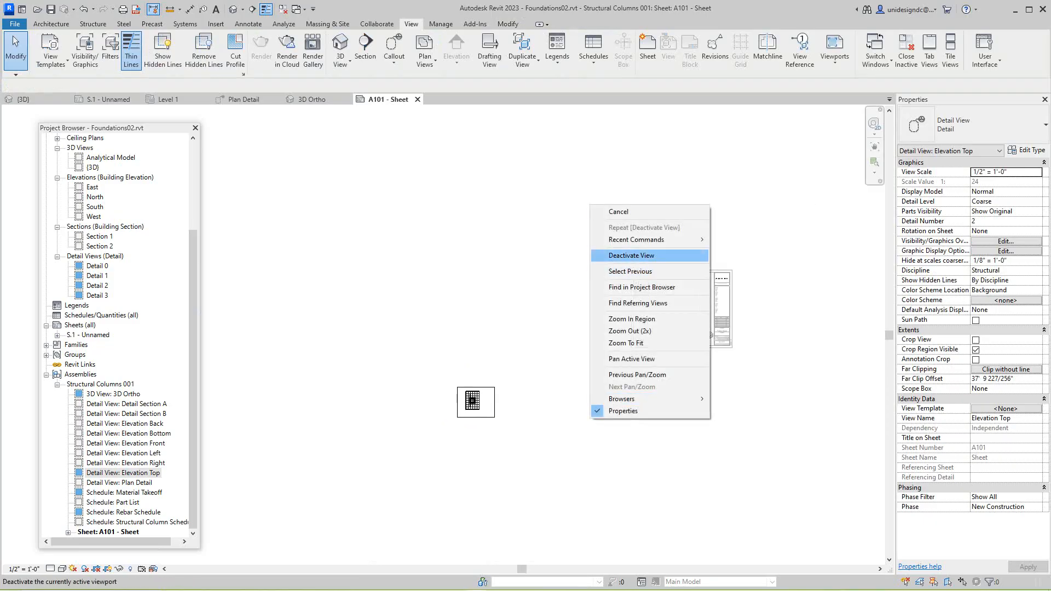
click(631, 256)
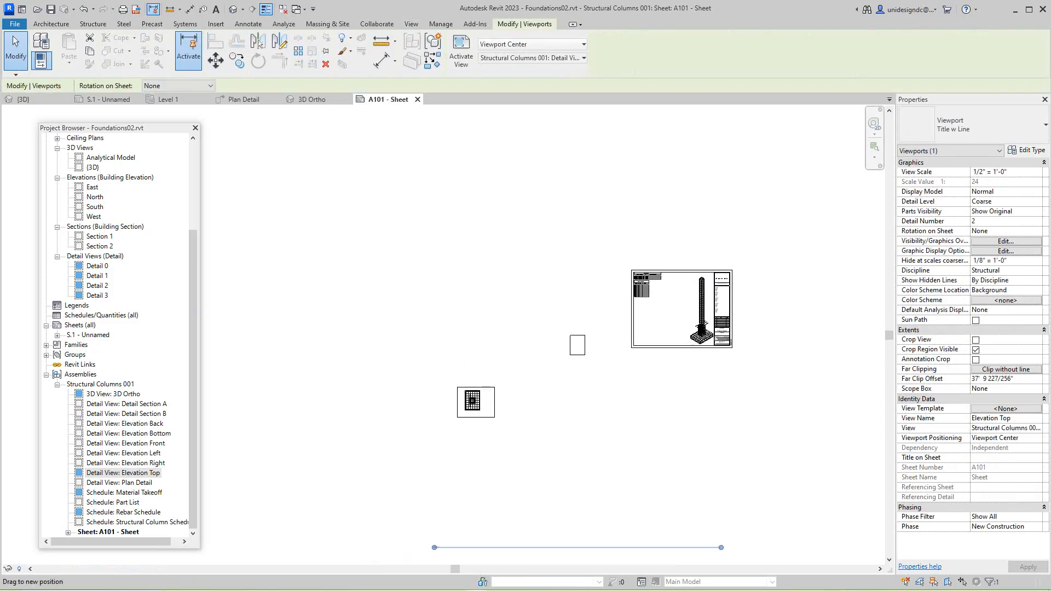
Step: Move the cropped Elevation Top viewport onto sheet A101, directly below the Rebar Schedule
drag(578, 345, 644, 312)
click(642, 339)
scroll(644, 335, up, 5)
middle_drag(663, 306, 624, 336)
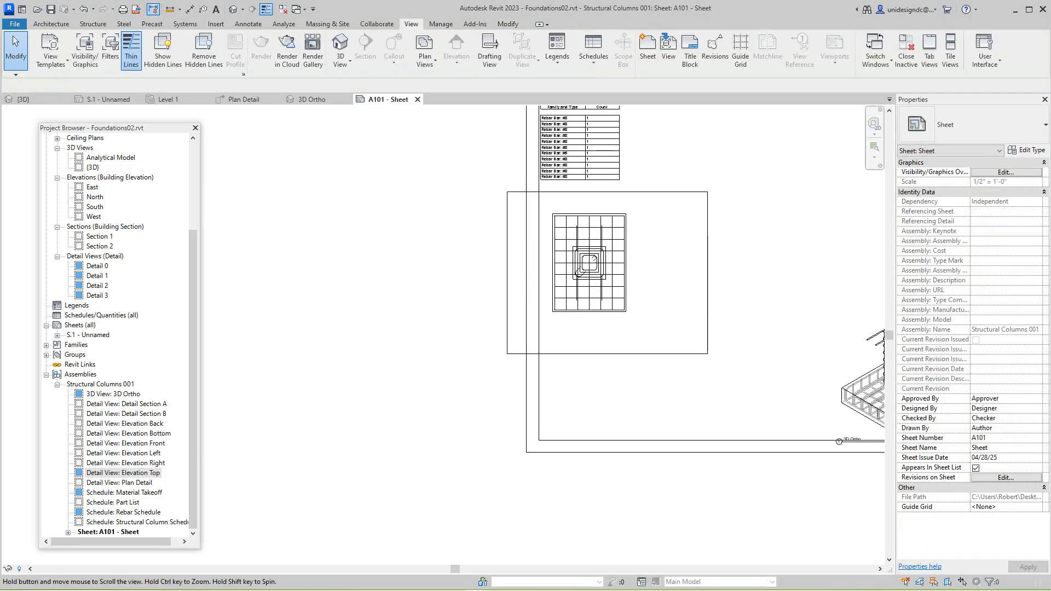
scroll(599, 281, down, 2)
middle_drag(657, 295, 538, 316)
scroll(588, 327, up, 2)
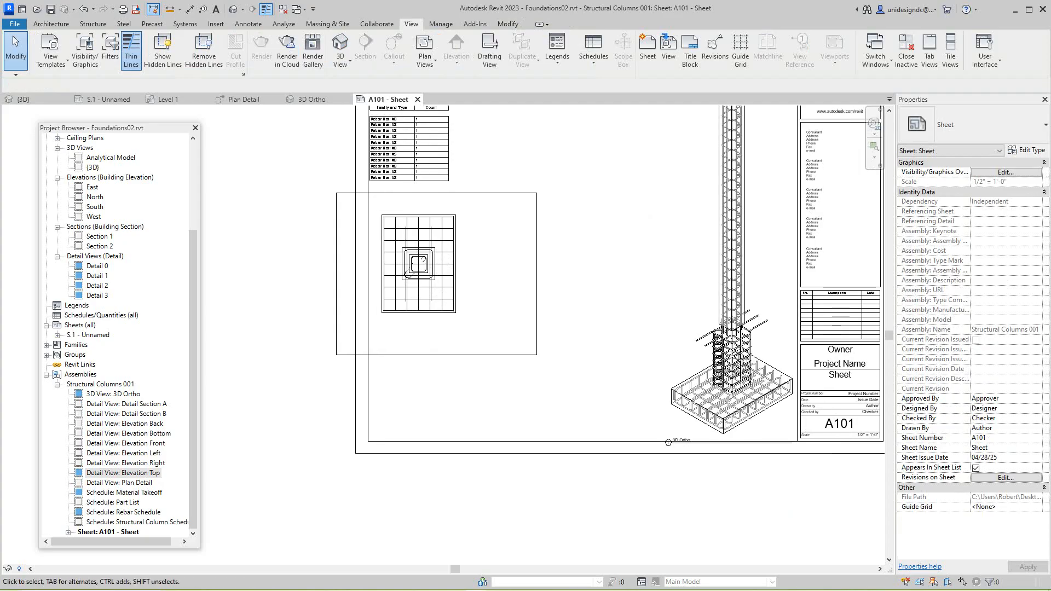
right_click(507, 308)
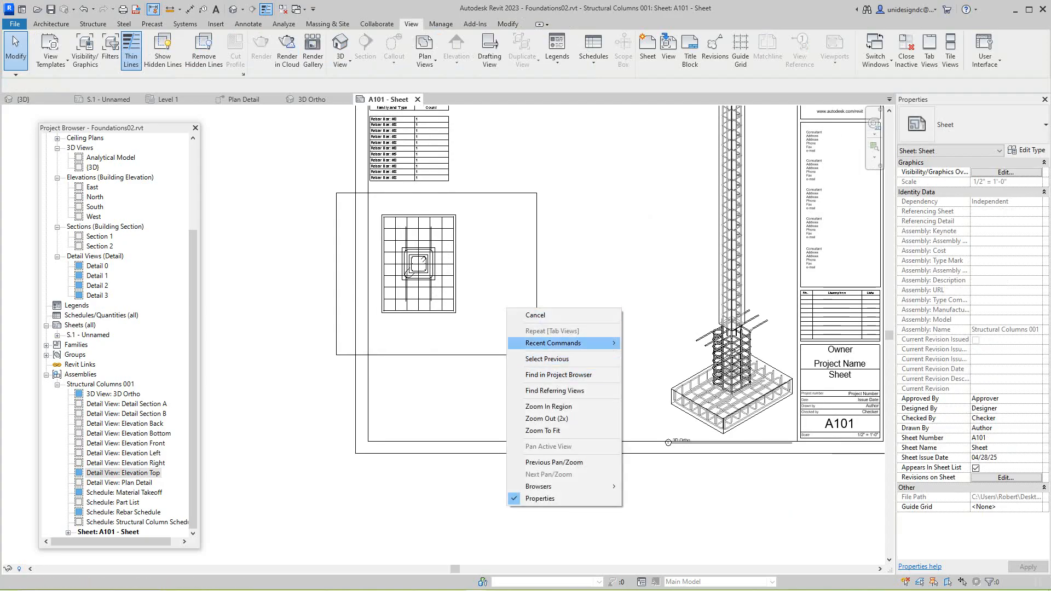
click(536, 315)
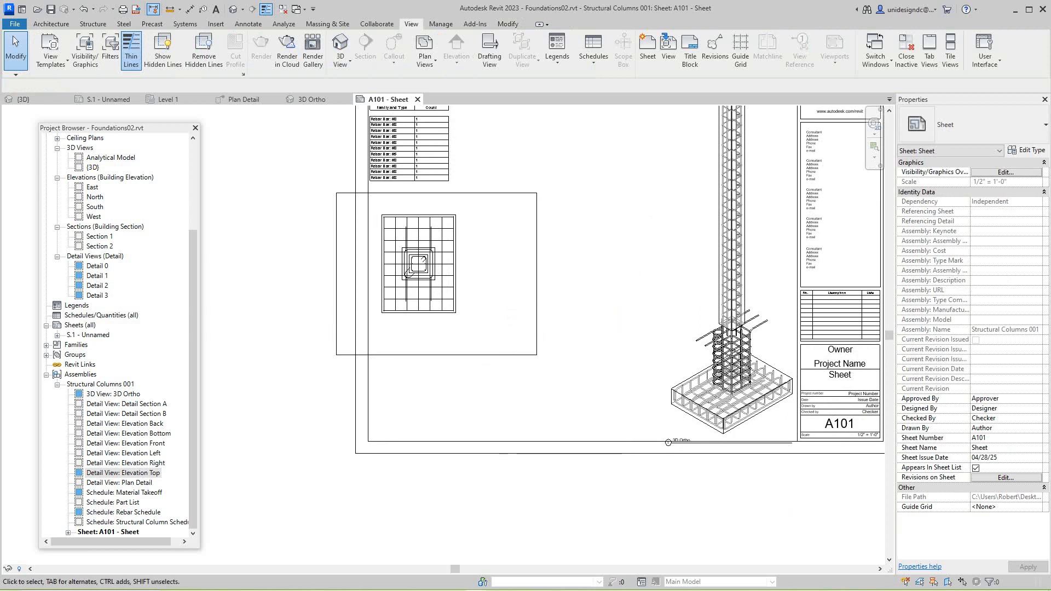
right_click(504, 299)
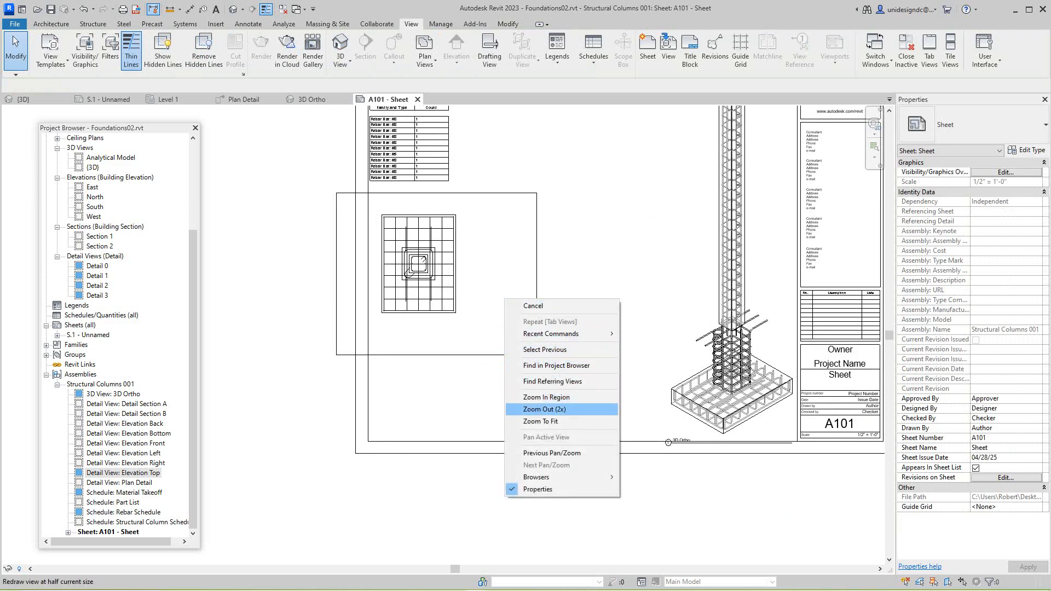
click(534, 307)
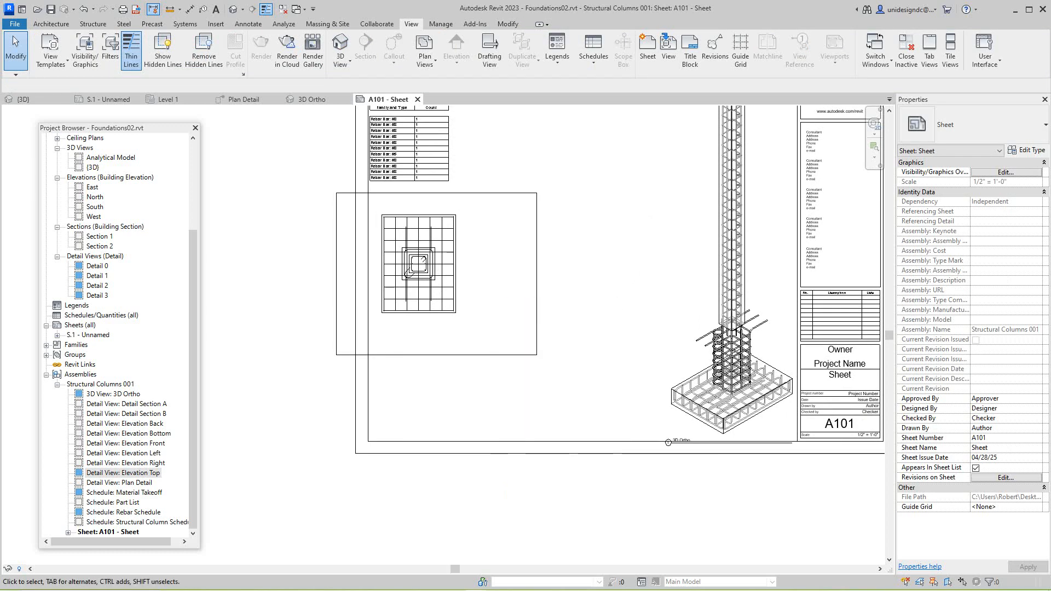
Step: Reactivate the Elevation Top view on the sheet and set its detail level to Fine
right_click(440, 257)
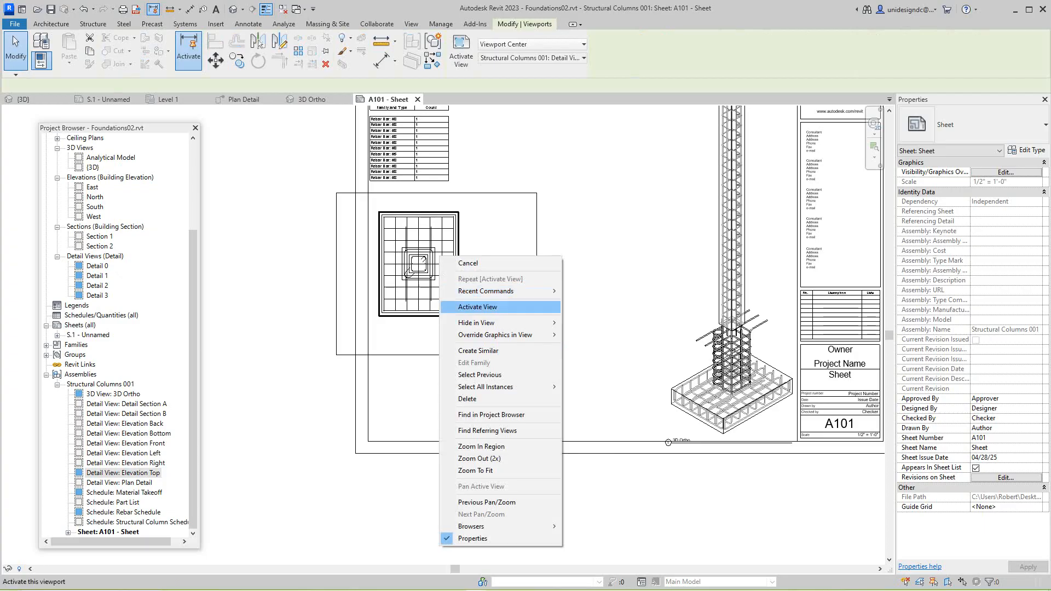
click(477, 308)
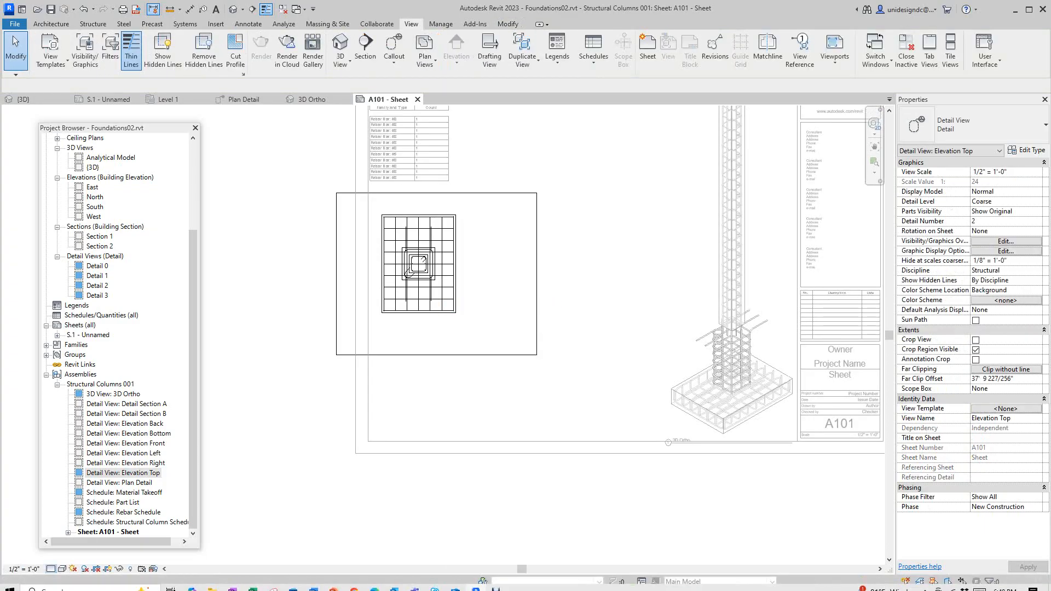
click(50, 569)
click(65, 557)
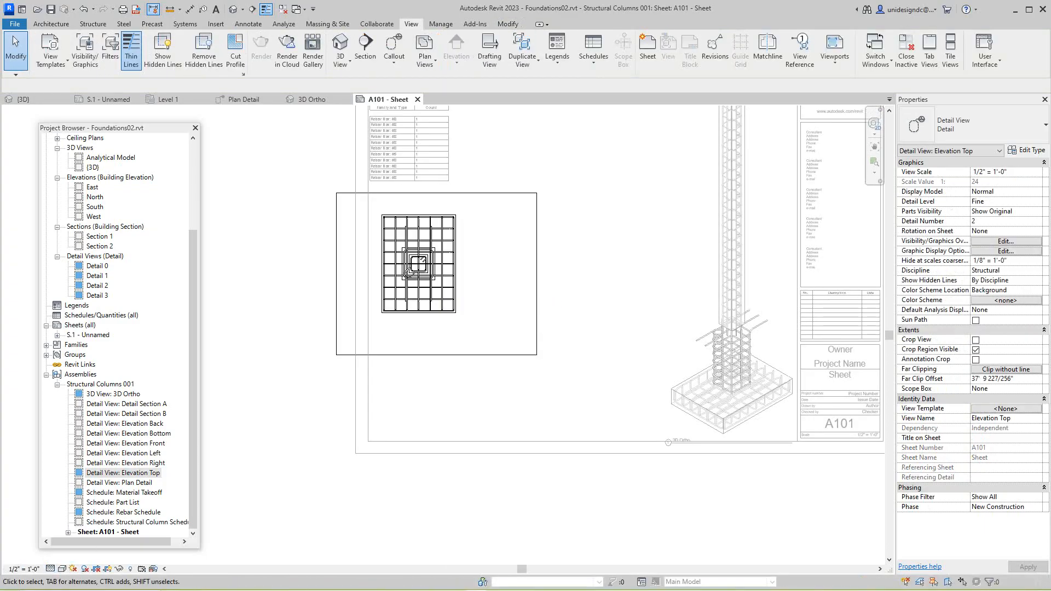
Step: Deactivate the Elevation Top view to return to sheet A101
scroll(337, 234, up, 2)
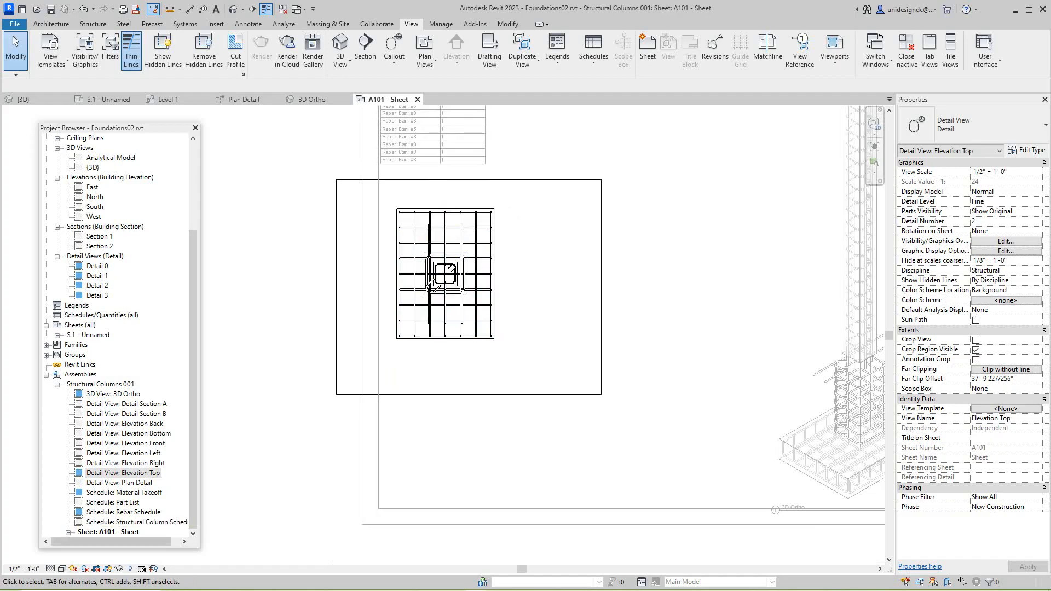
right_click(519, 245)
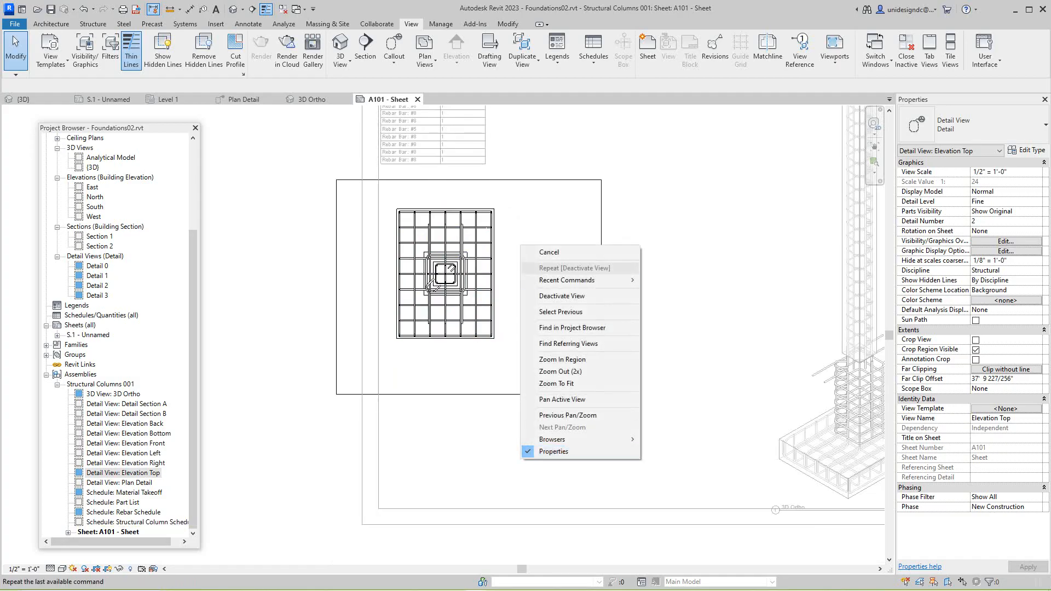
click(521, 250)
right_click(567, 255)
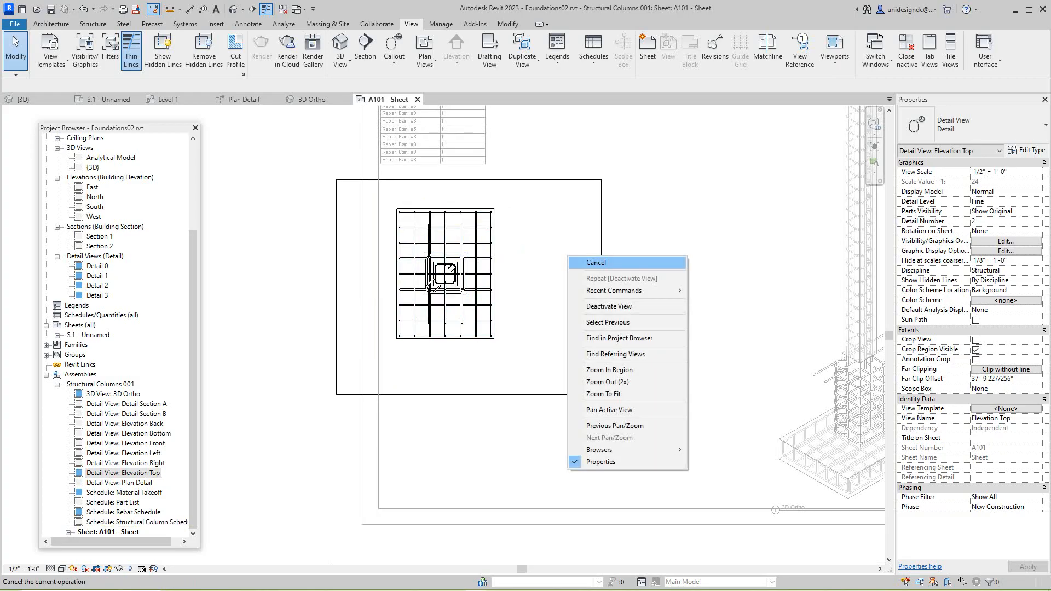
click(575, 262)
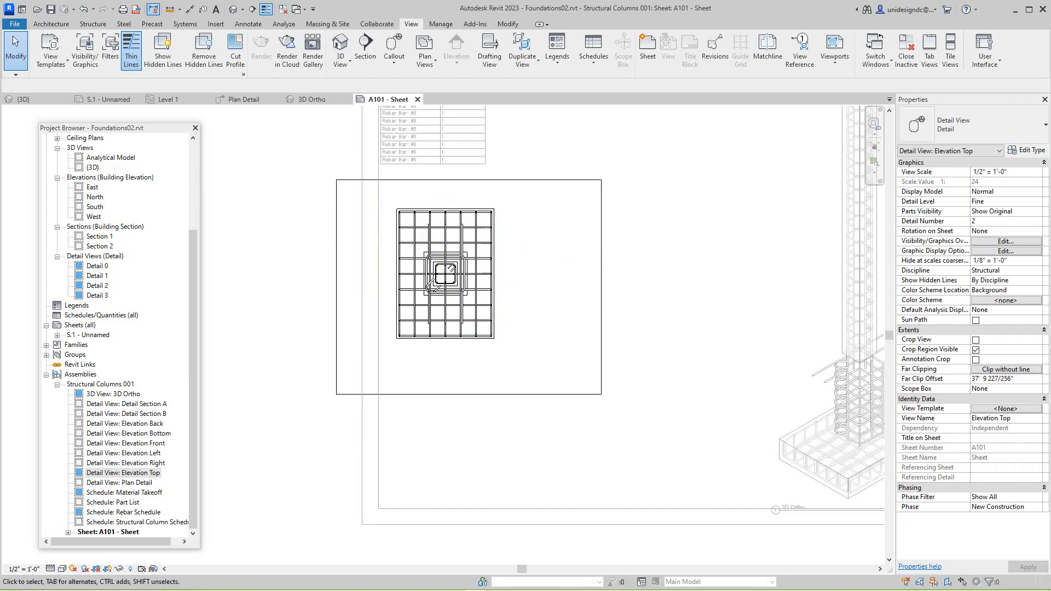
right_click(545, 256)
click(569, 307)
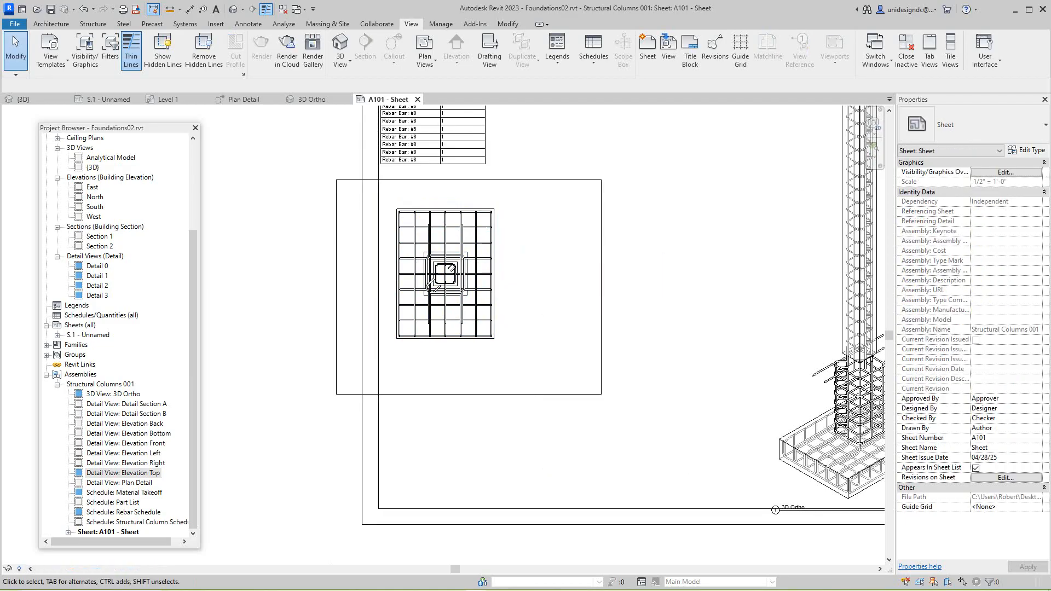
Step: Move the Elevation Top viewport fully inside the sheet border, below the Rebar Schedule, and clear the selection
drag(527, 394, 579, 410)
click(517, 441)
scroll(516, 442, down, 4)
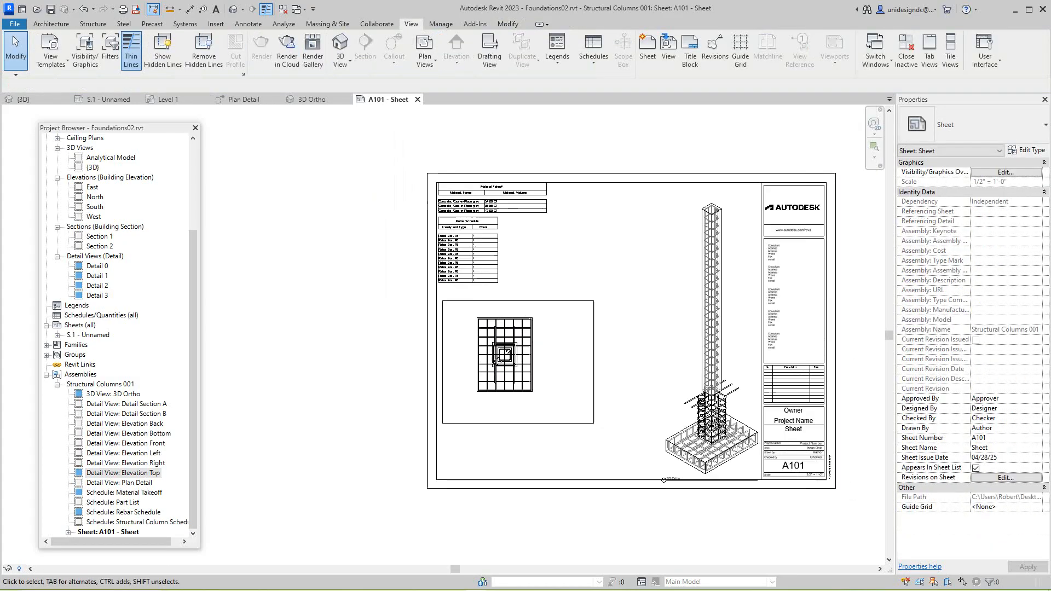
Step: Examine the footing reinforcement in the Elevation Top viewport and the overall layout of sheet A101
middle_drag(520, 435, 439, 463)
scroll(493, 396, up, 4)
scroll(392, 373, up, 5)
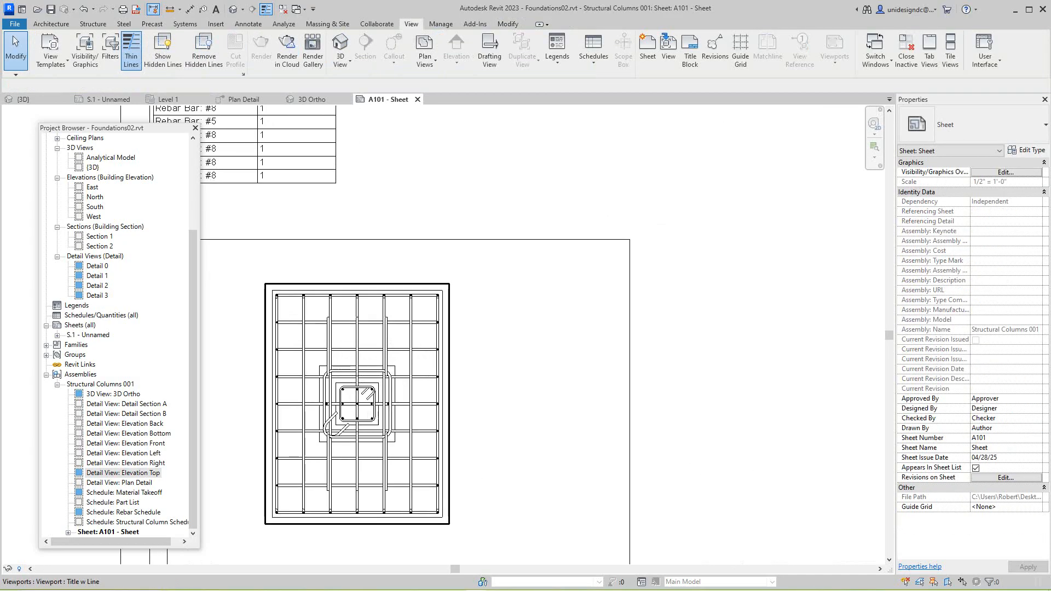
scroll(427, 304, down, 4)
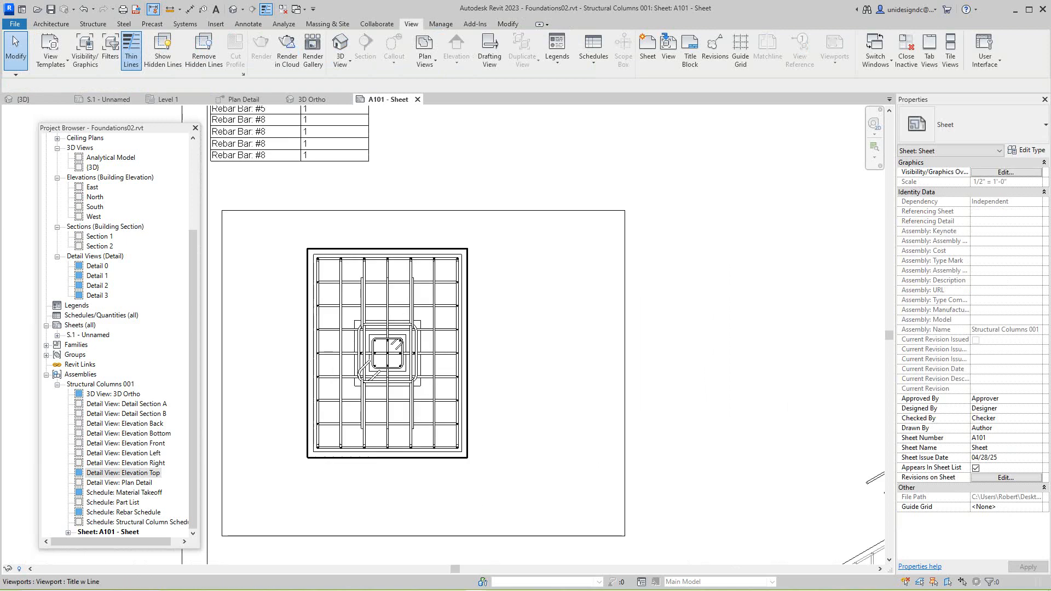
scroll(394, 351, up, 3)
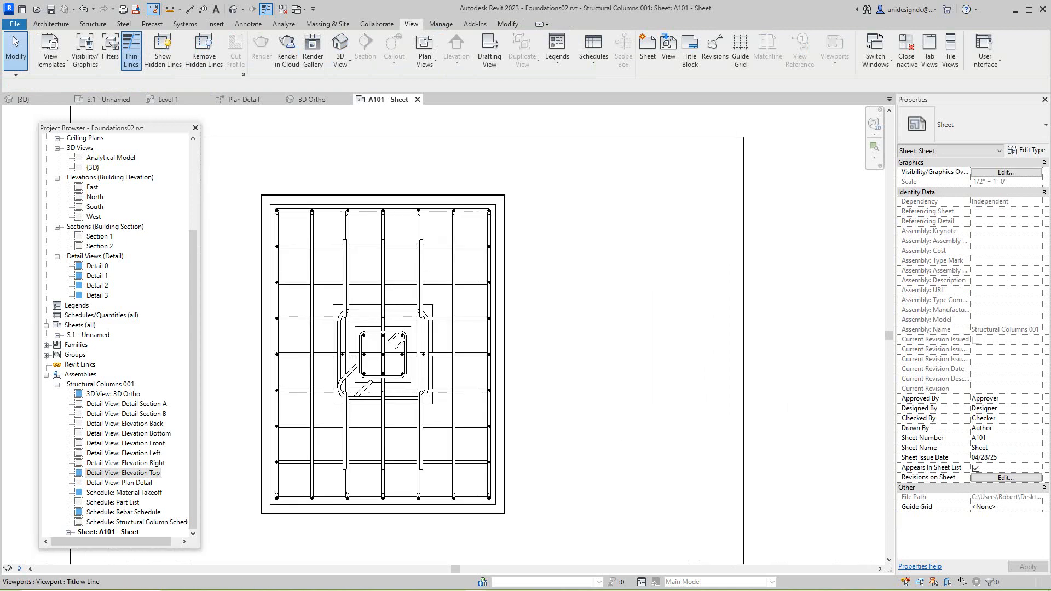
scroll(383, 356, down, 3)
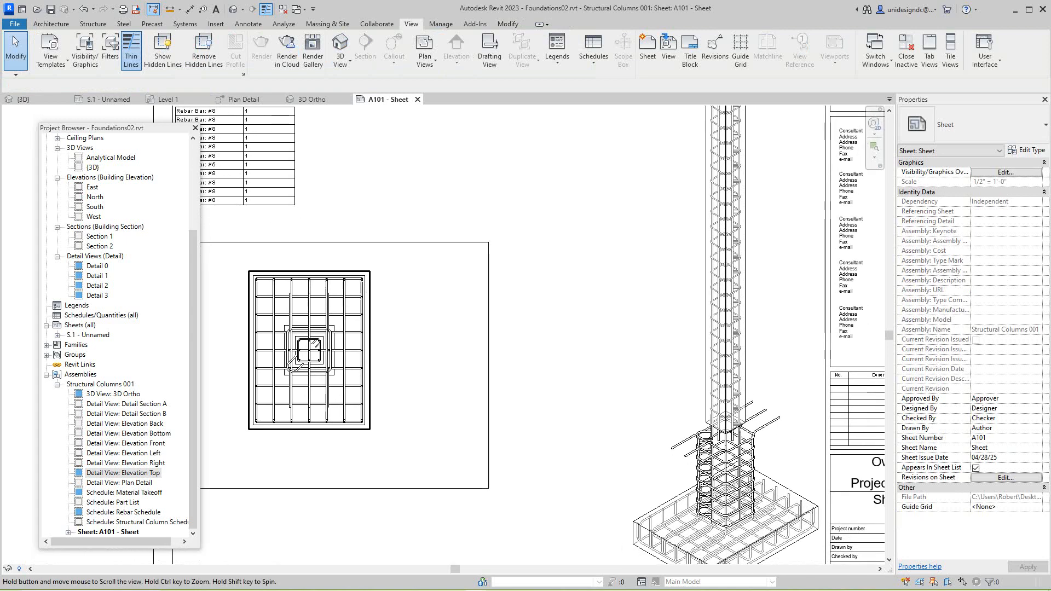
scroll(357, 499, up, 1)
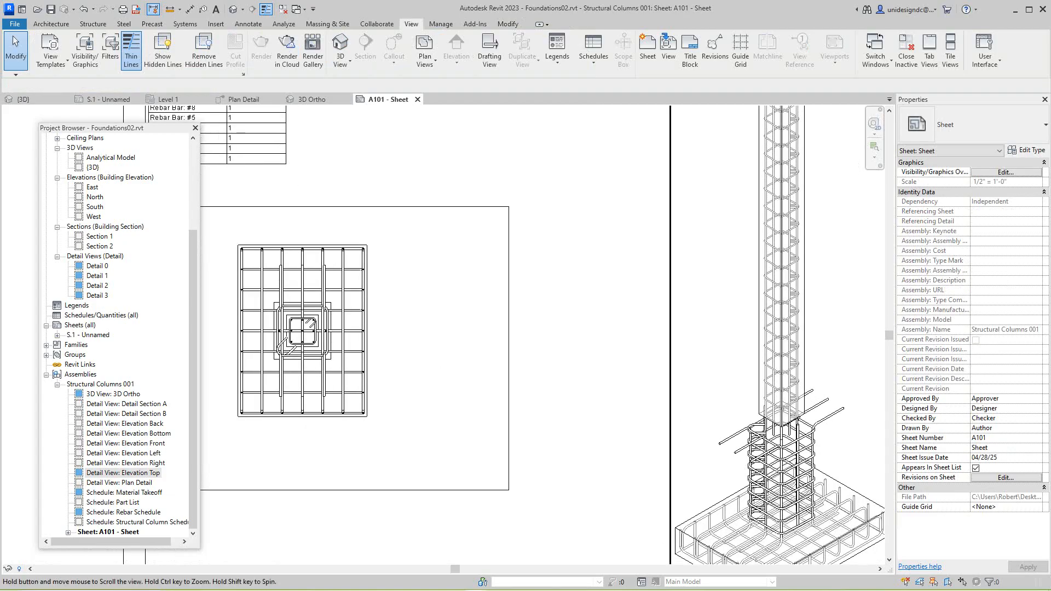
key(z)
key(f)
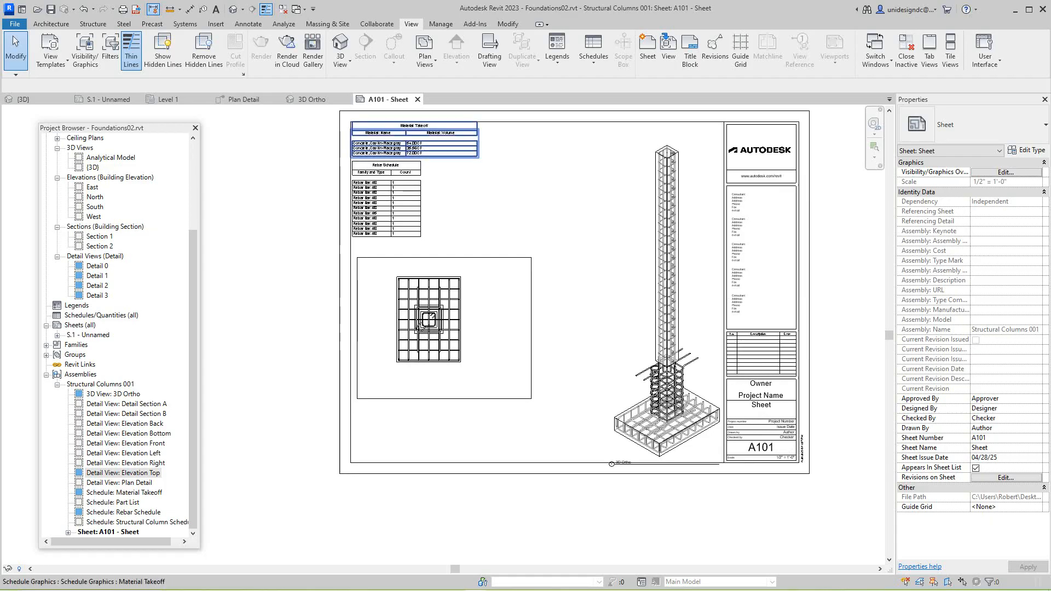
scroll(420, 130, up, 6)
key(z)
key(f)
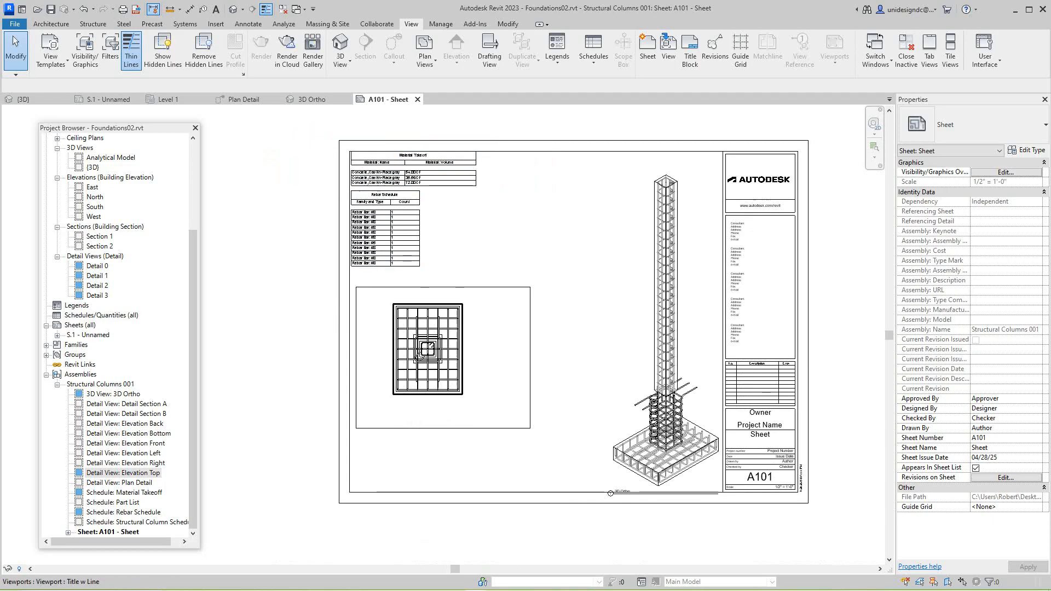
Step: Try to place the Part List schedule on sheet A101, inspect its preview, and cancel the placement
click(134, 503)
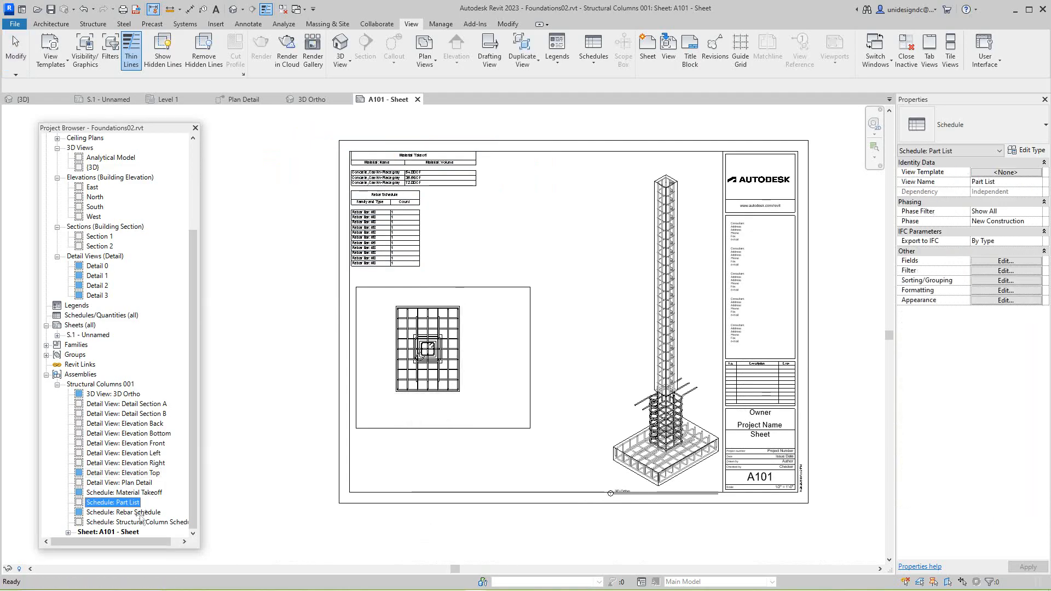
drag(549, 173, 547, 169)
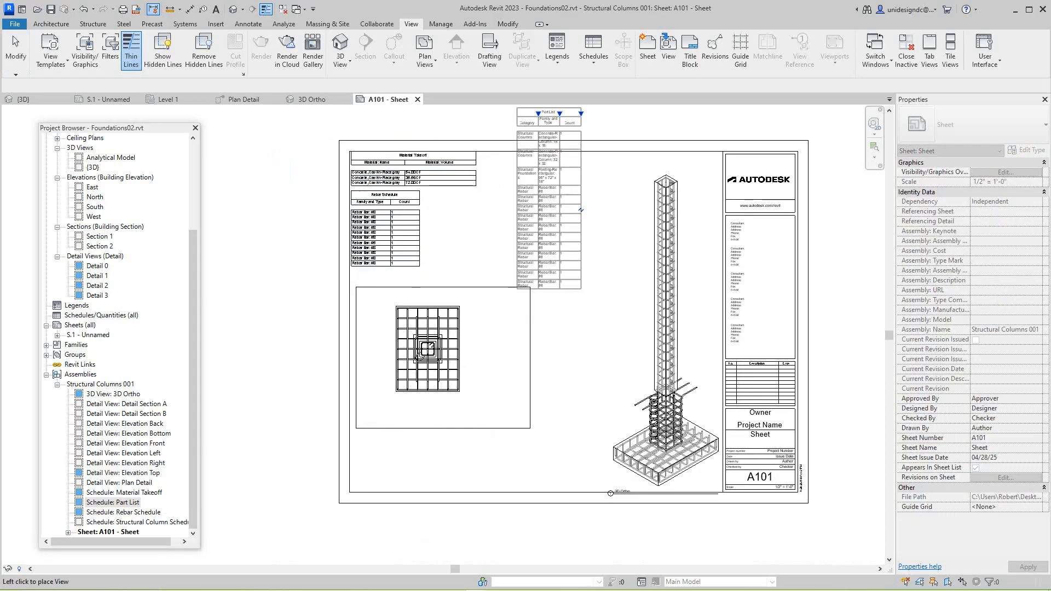
scroll(548, 200, up, 1)
middle_drag(548, 199, 531, 286)
scroll(559, 272, up, 5)
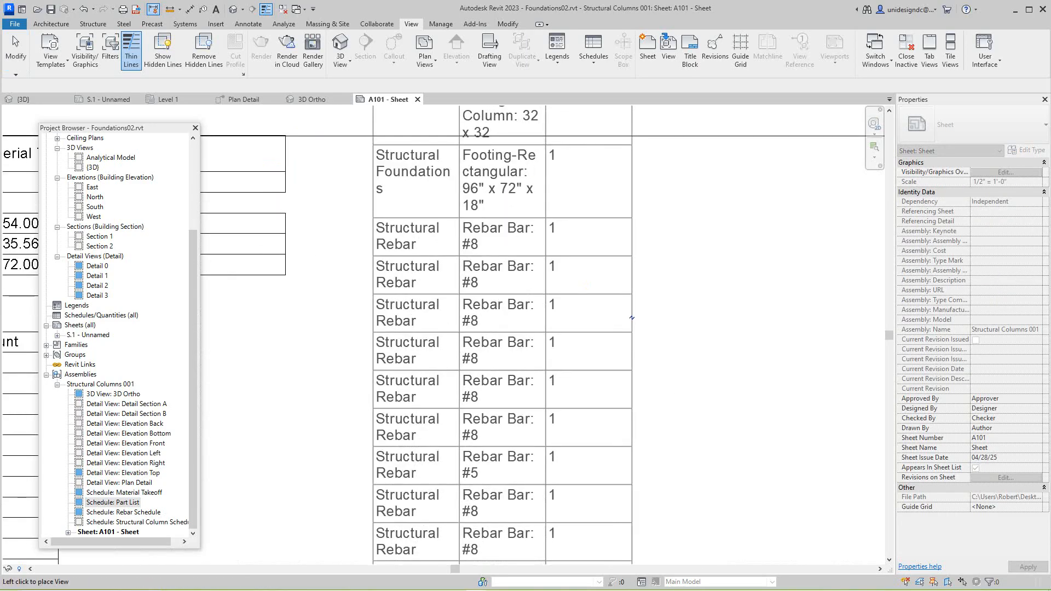
scroll(633, 325, down, 5)
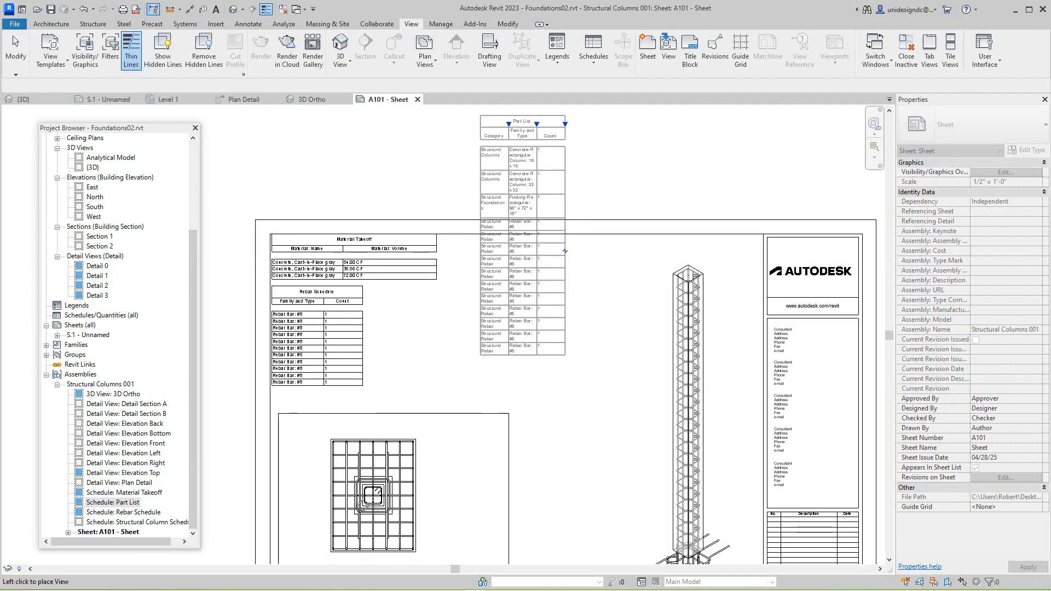
scroll(565, 303, up, 3)
scroll(596, 387, down, 1)
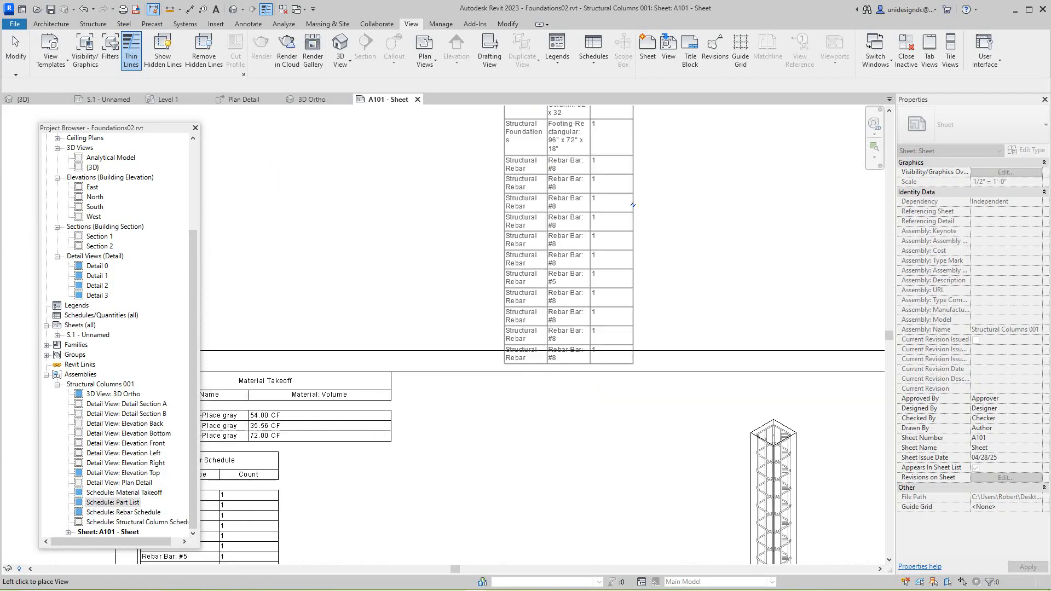
right_click(622, 286)
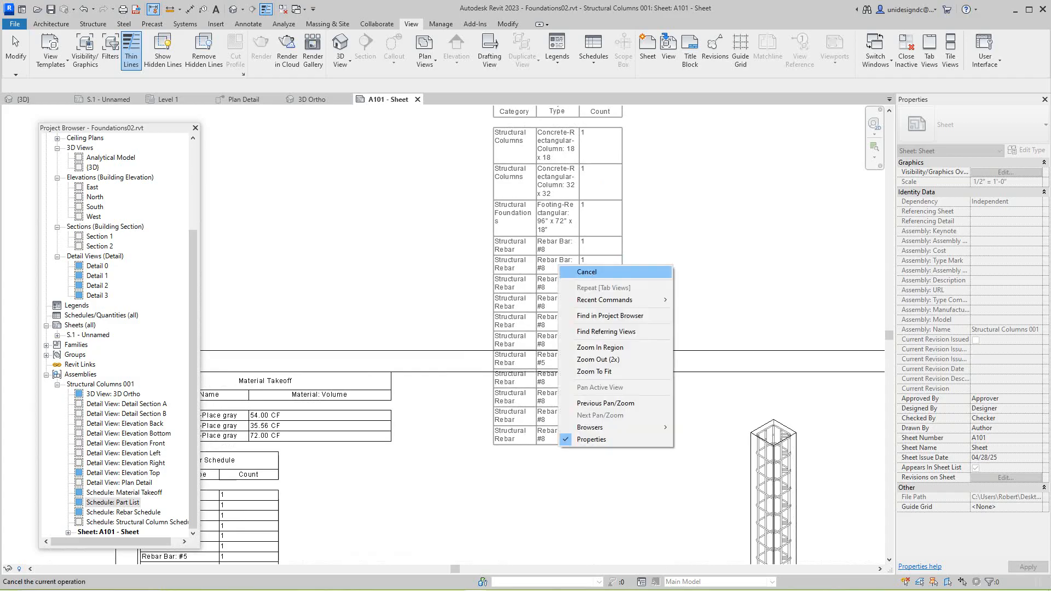
click(587, 272)
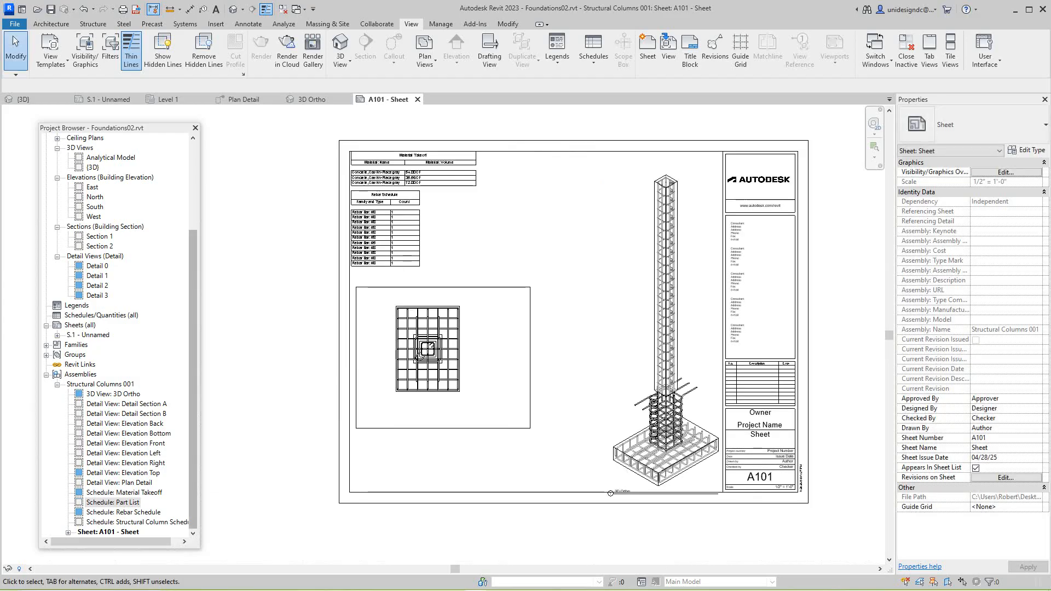
Step: Try placing the Detail Section A view just below the title block of sheet A101, and undo the placement
scroll(445, 367, up, 3)
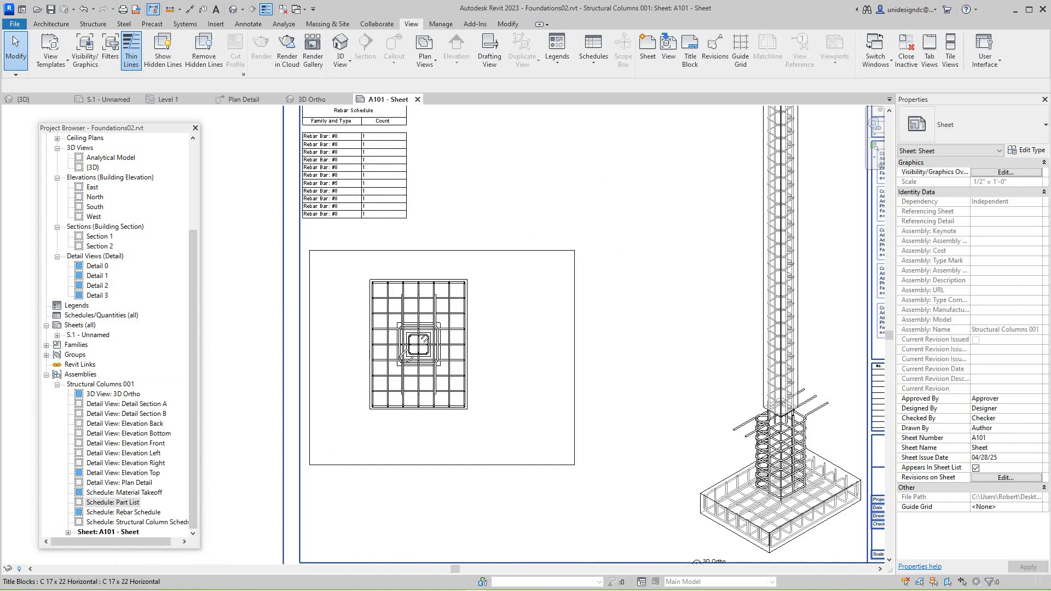
click(127, 404)
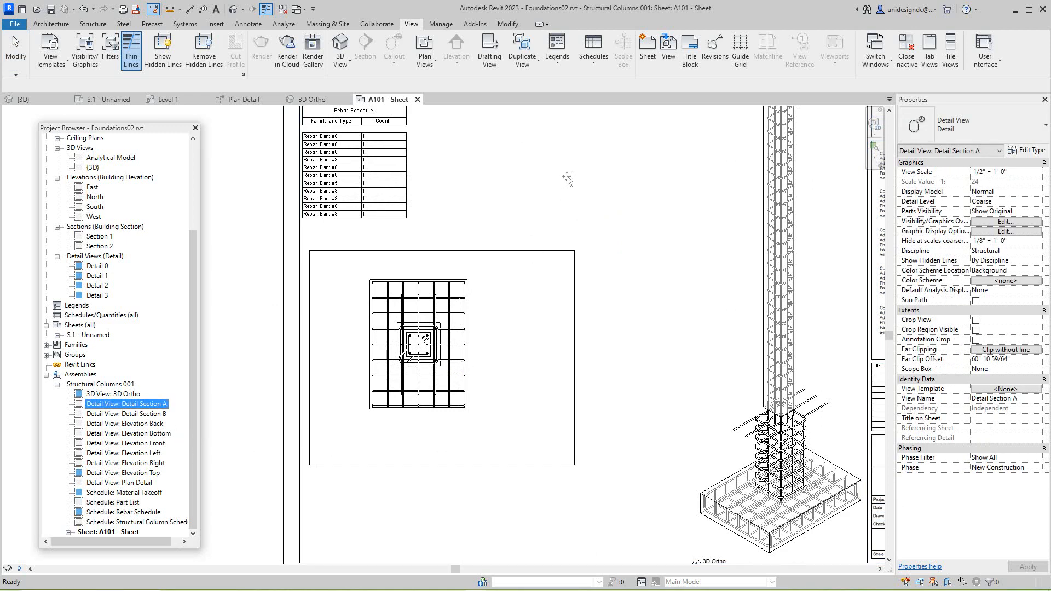
drag(567, 177, 566, 177)
scroll(565, 179, down, 5)
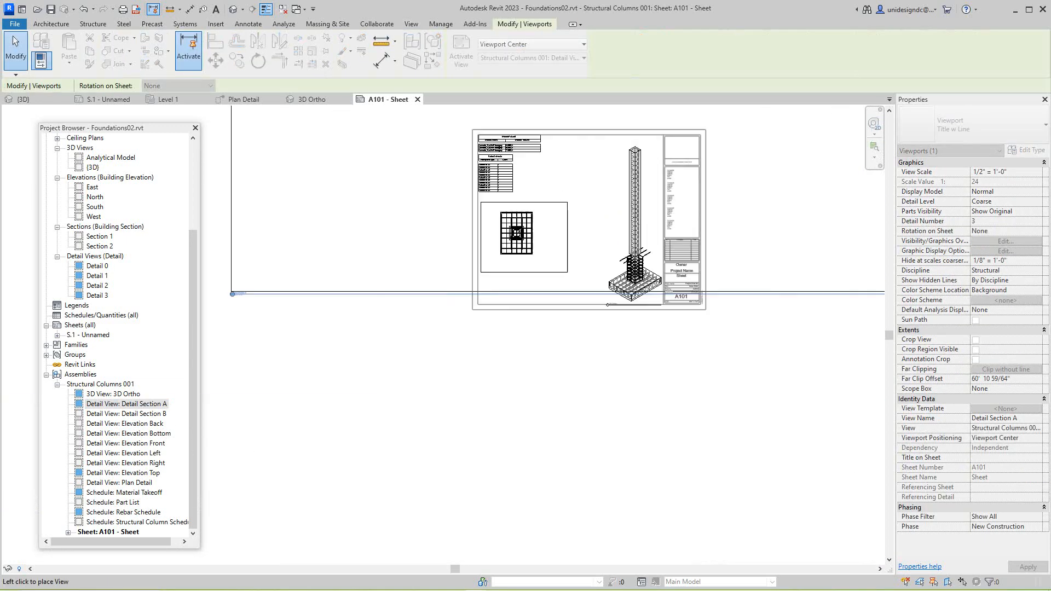
scroll(565, 185, down, 2)
scroll(565, 190, down, 1)
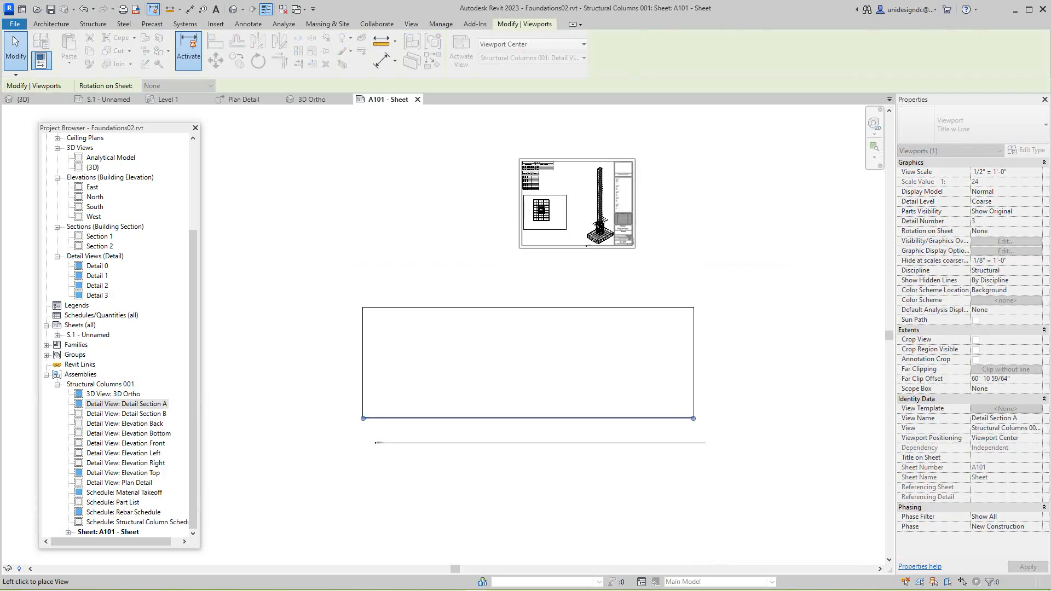
click(529, 363)
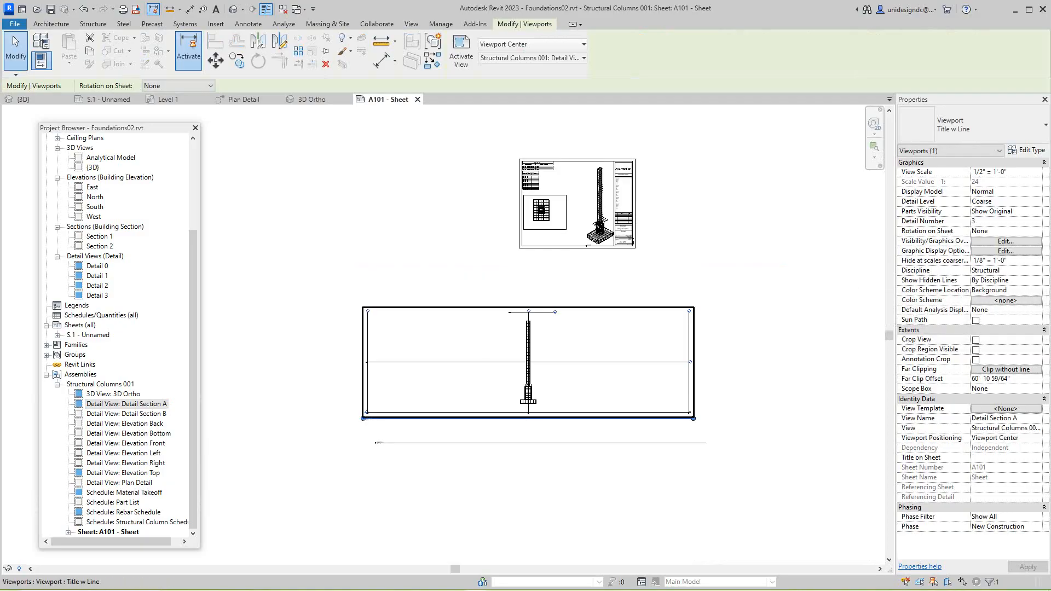
scroll(542, 321, up, 3)
scroll(542, 321, down, 3)
scroll(541, 321, up, 2)
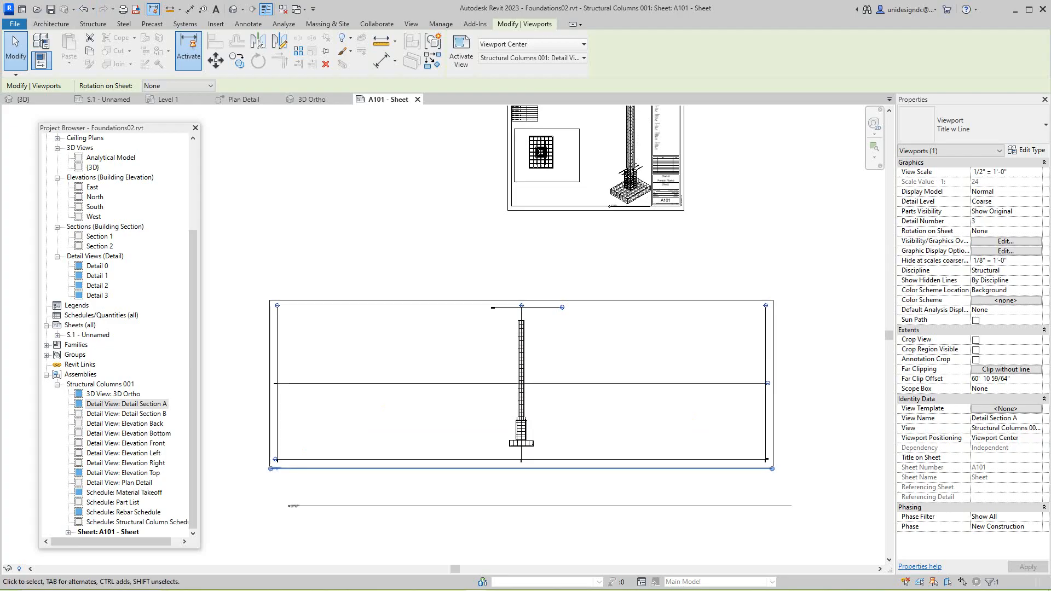
click(84, 9)
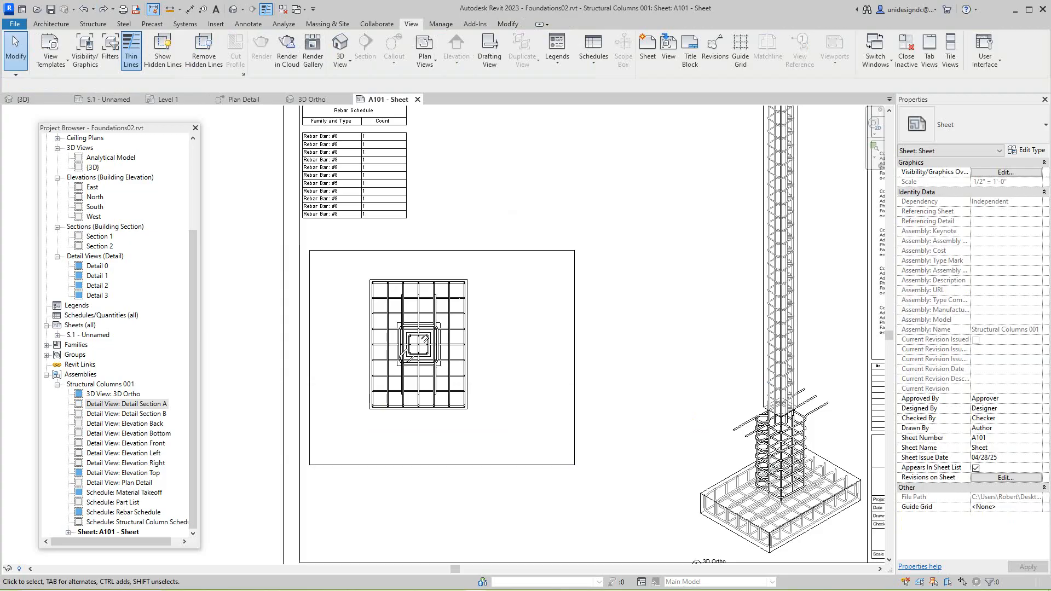
Step: Open the assembly's Plan Detail view and examine the footing and column reinforcement in plan
double_click(122, 483)
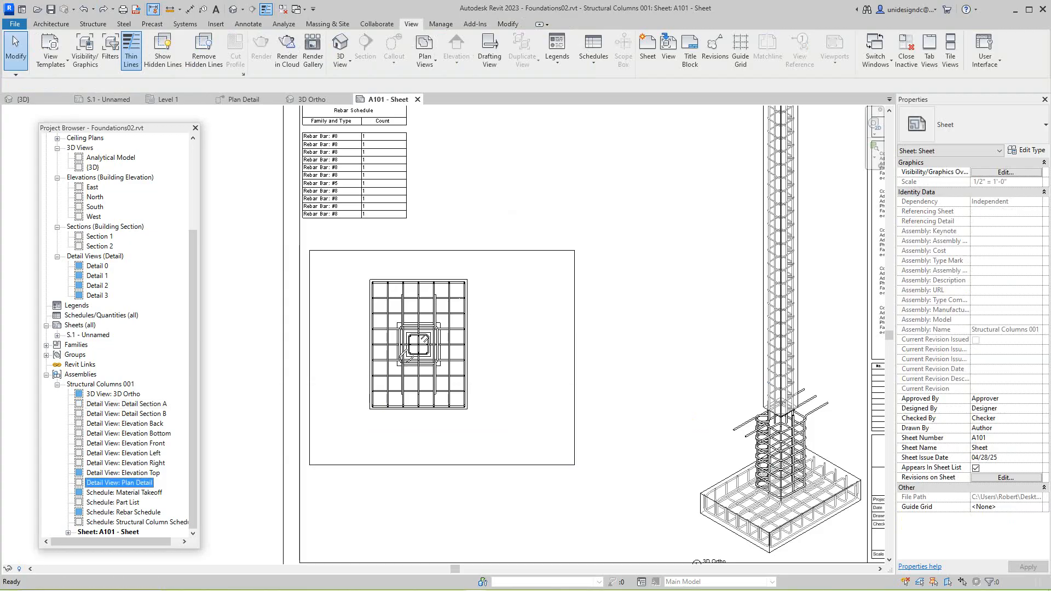
scroll(484, 275, up, 3)
scroll(421, 257, up, 5)
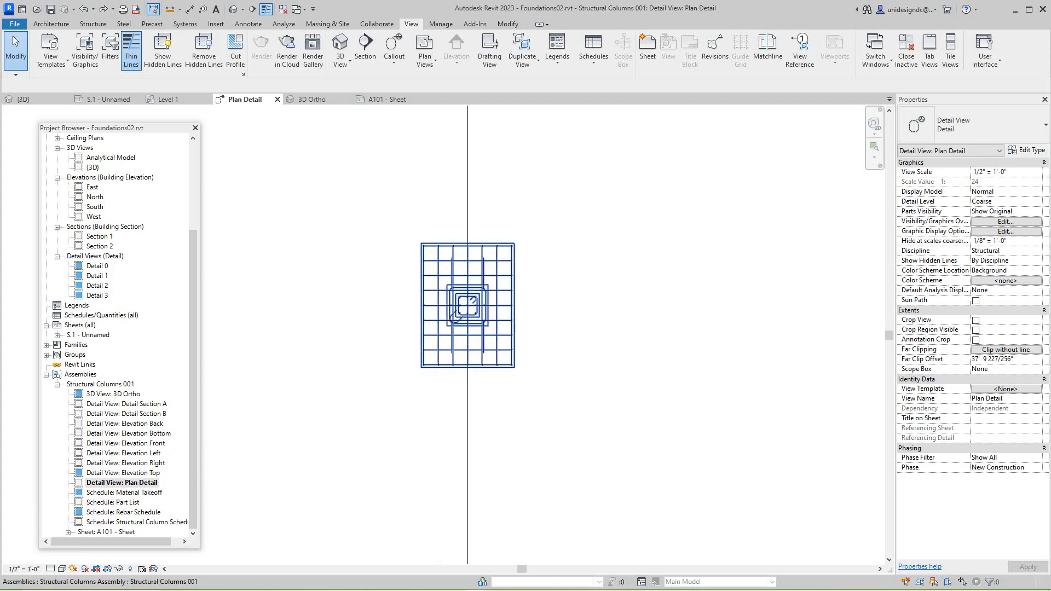
scroll(442, 335, down, 3)
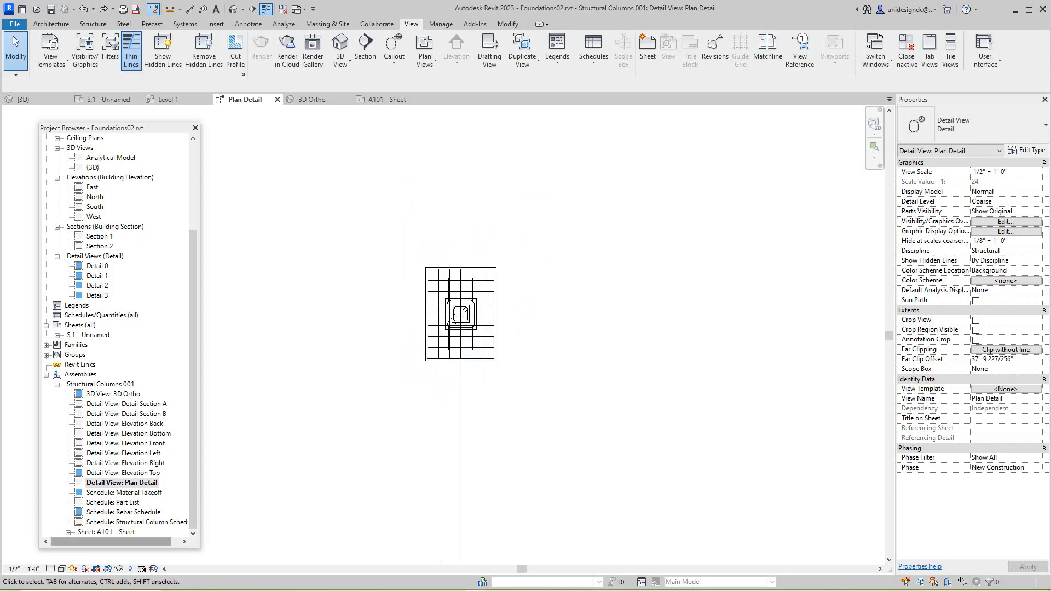
Step: Examine the column and section lines in the Elevation Back and Elevation Front views, and return to sheet A101
double_click(124, 424)
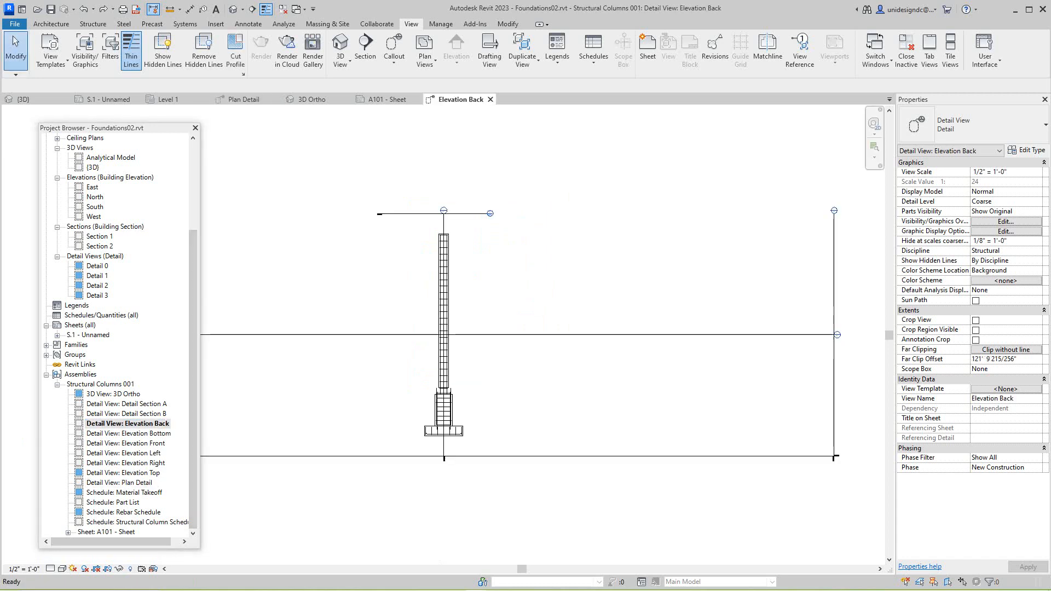
double_click(126, 444)
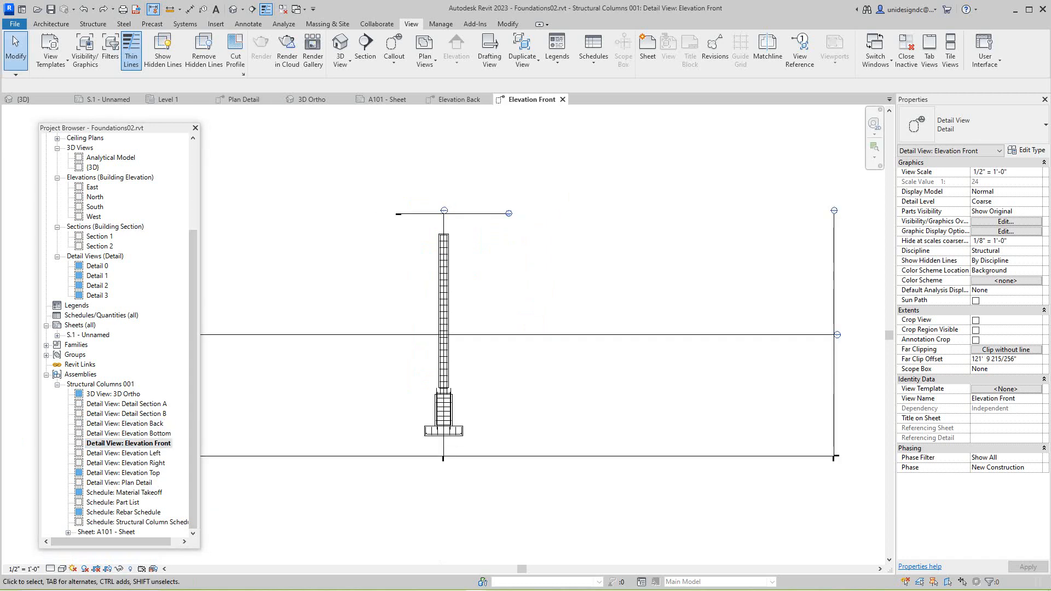
scroll(471, 219, down, 2)
middle_drag(471, 219, 428, 301)
scroll(452, 301, up, 2)
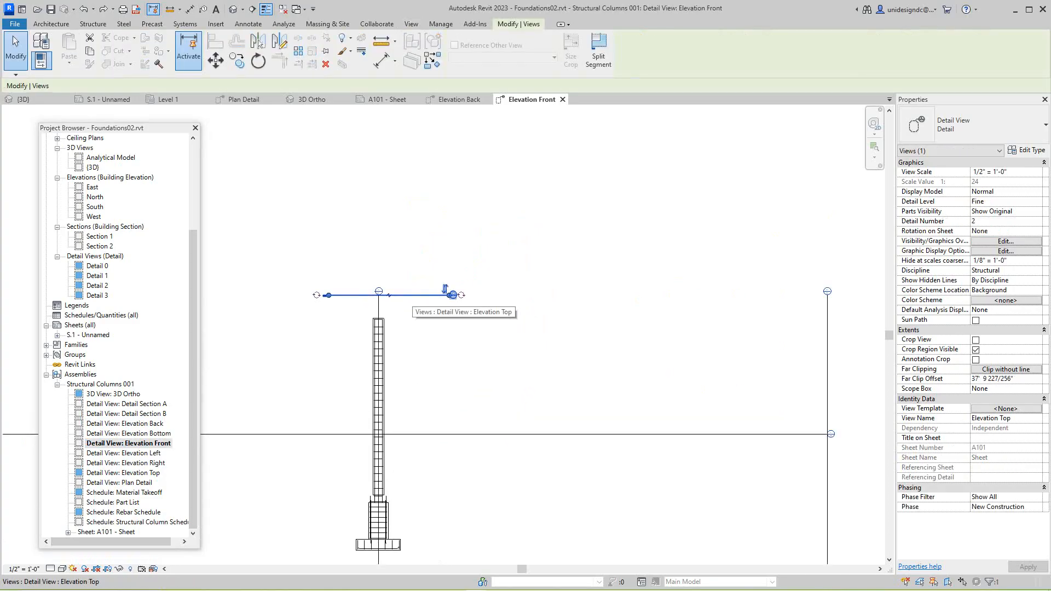
scroll(432, 322, down, 2)
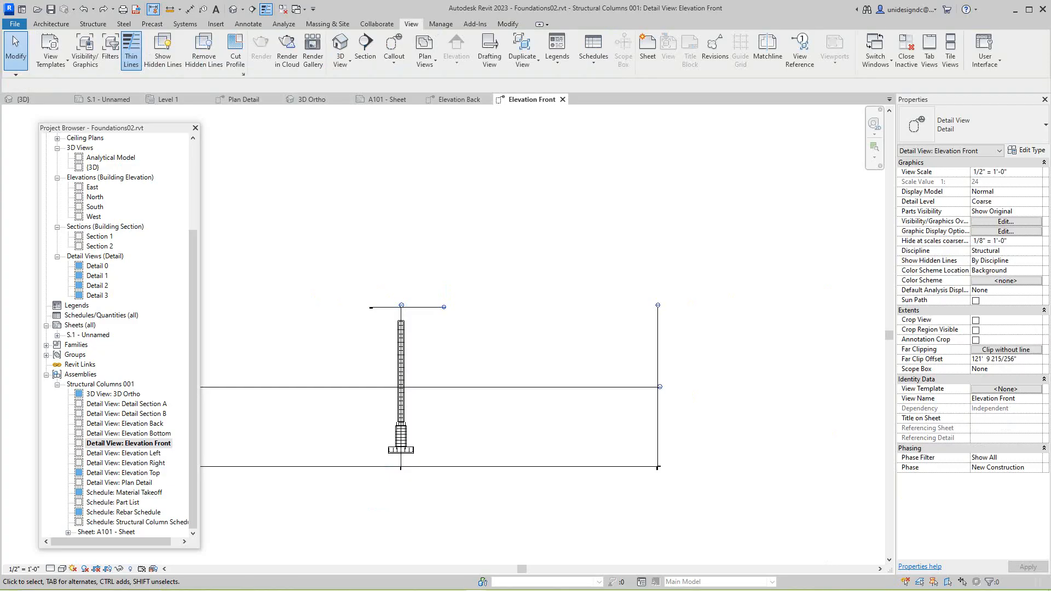
click(387, 100)
scroll(330, 260, down, 2)
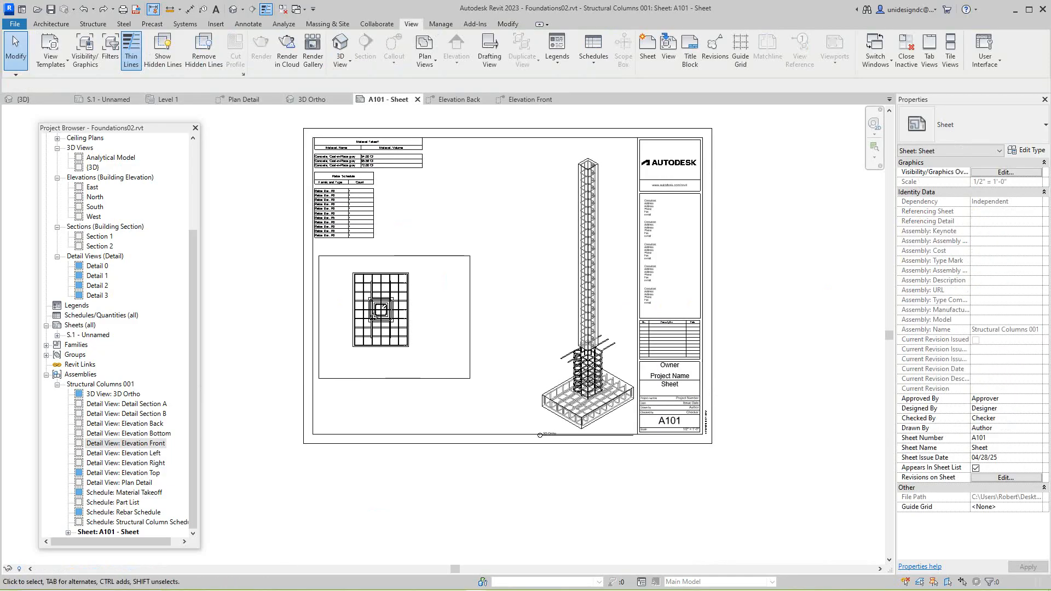
Step: Move the Project Browser aside so that it no longer covers sheet A101
middle_click(329, 259)
middle_click(330, 260)
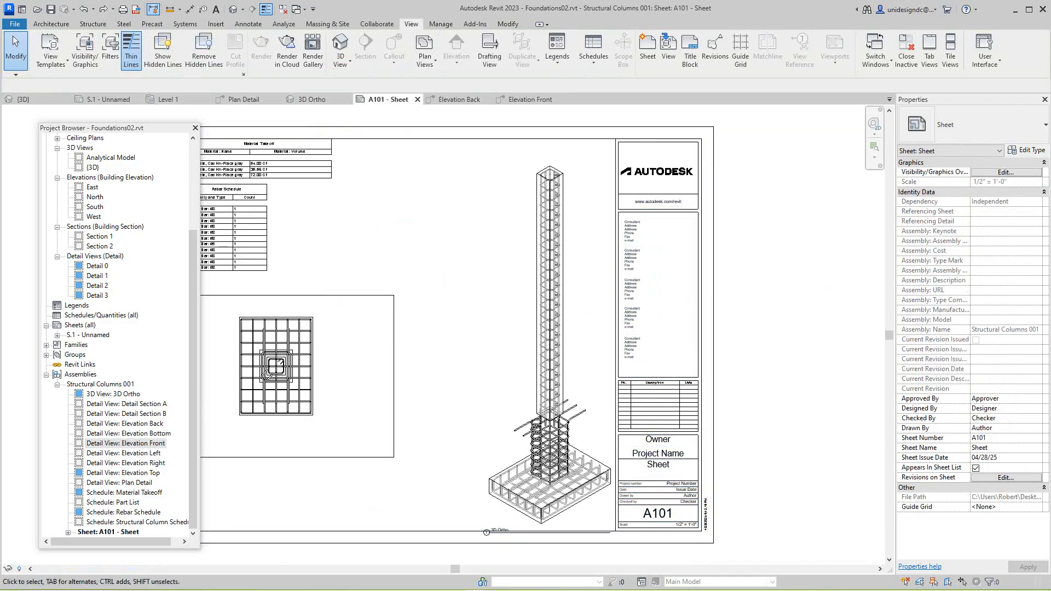
drag(152, 128, 99, 130)
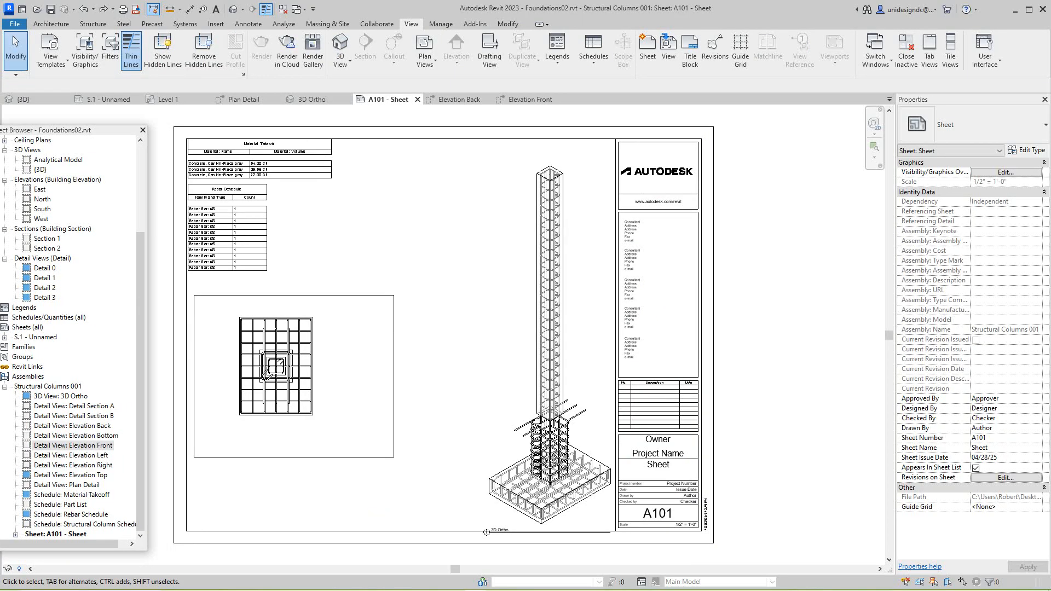
scroll(444, 338, down, 1)
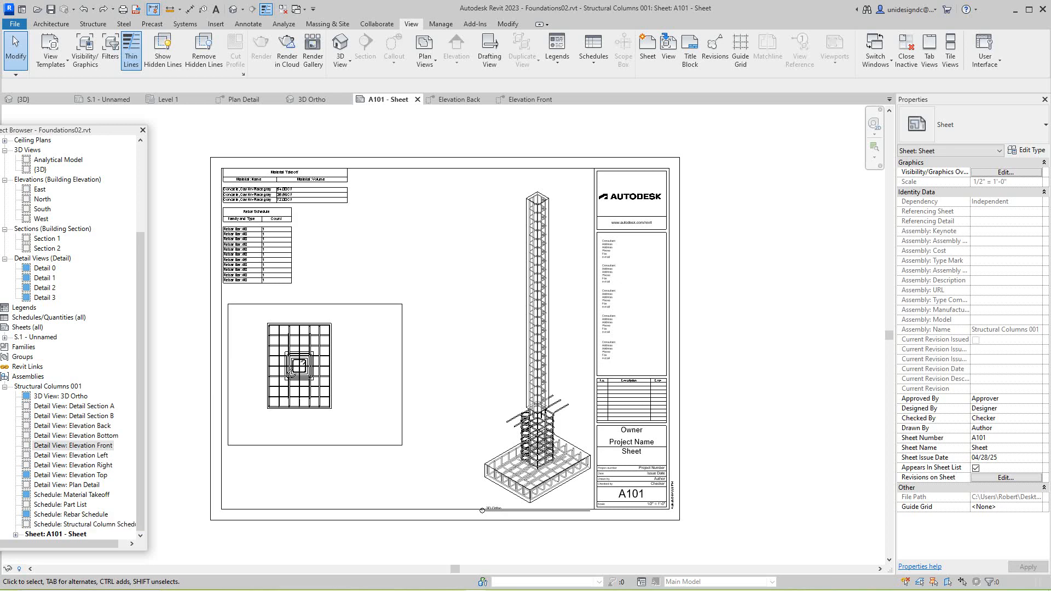
Step: Review the assembly's Detail Section A and B, Elevation Back, Bottom, Front and Left, and Plan Detail views, and return to sheet A101
double_click(74, 406)
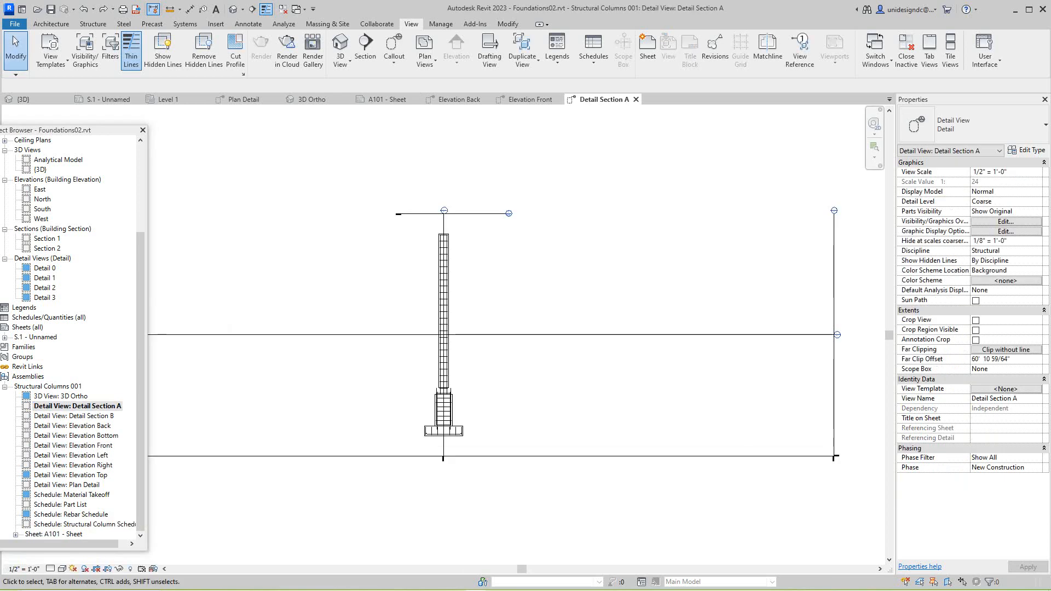
double_click(74, 416)
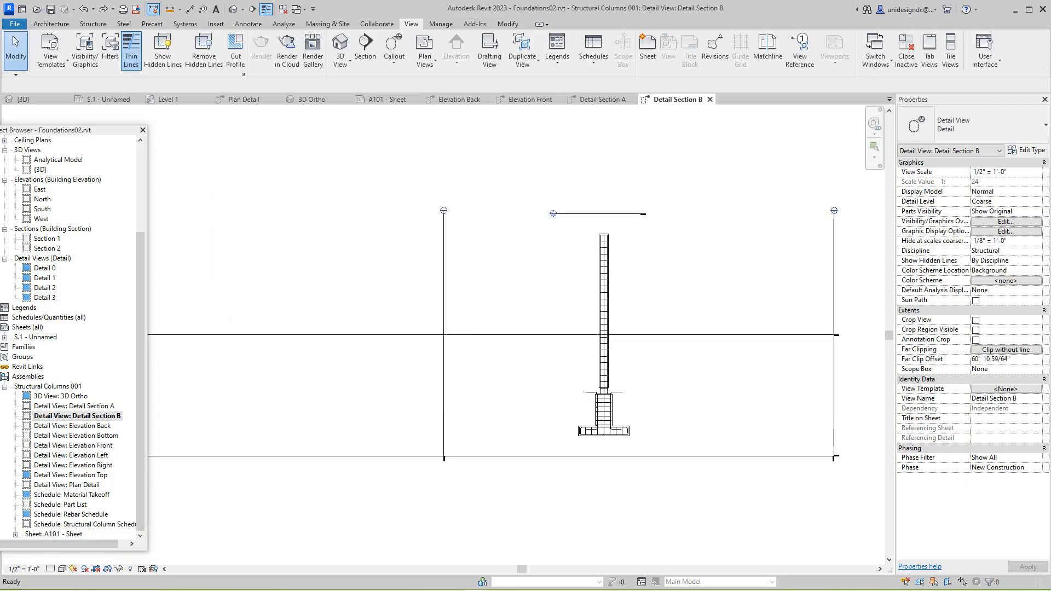
double_click(74, 426)
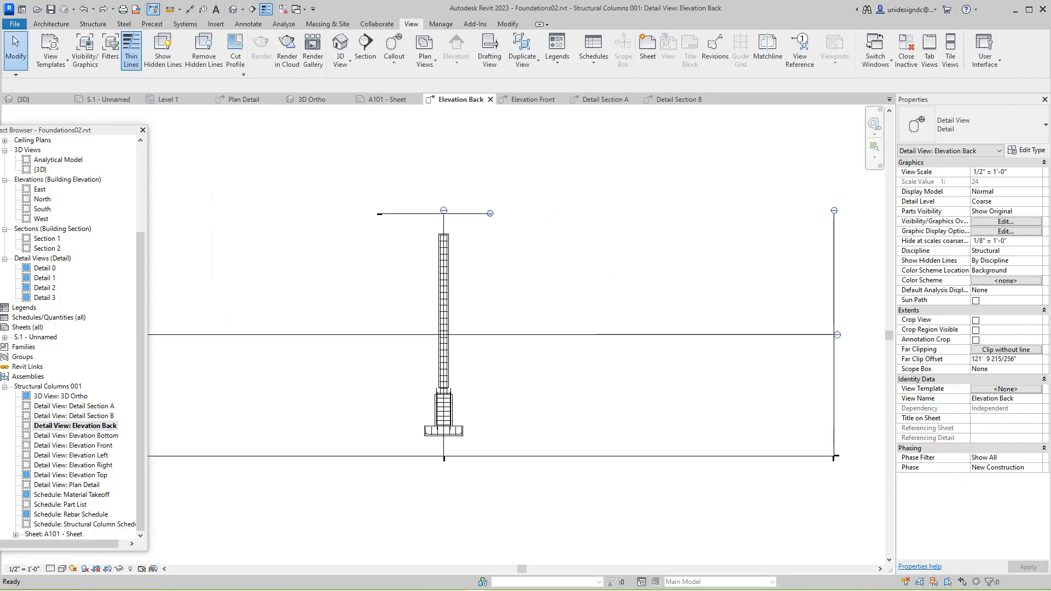
double_click(76, 436)
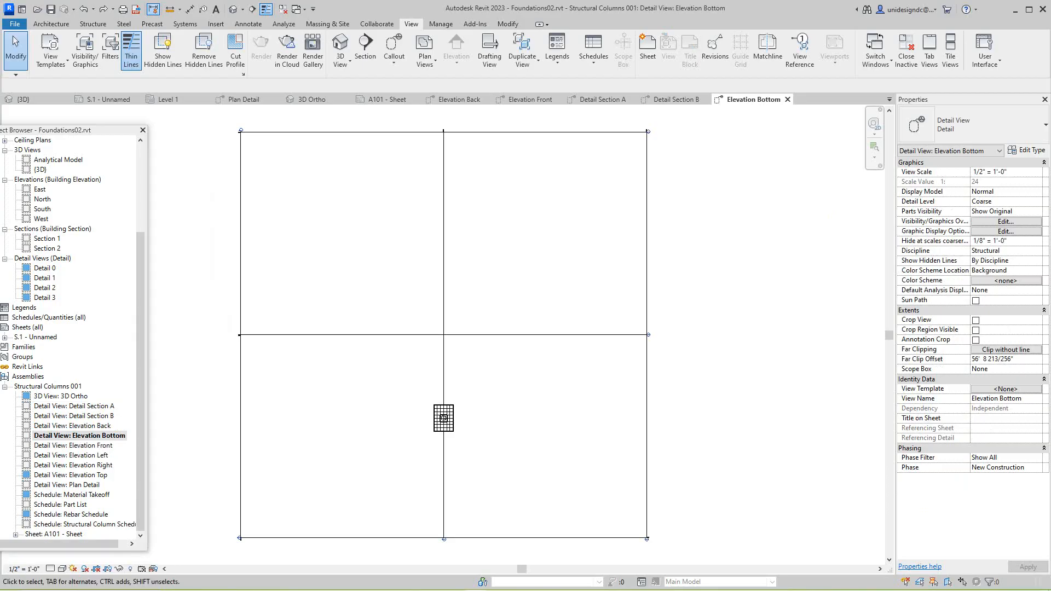
scroll(443, 419, up, 4)
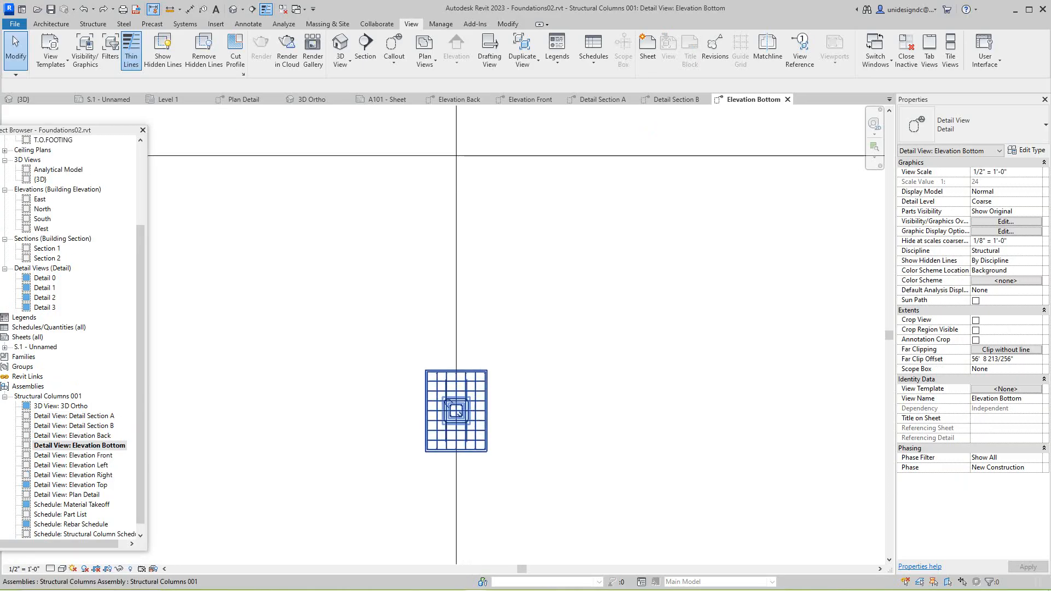
double_click(75, 455)
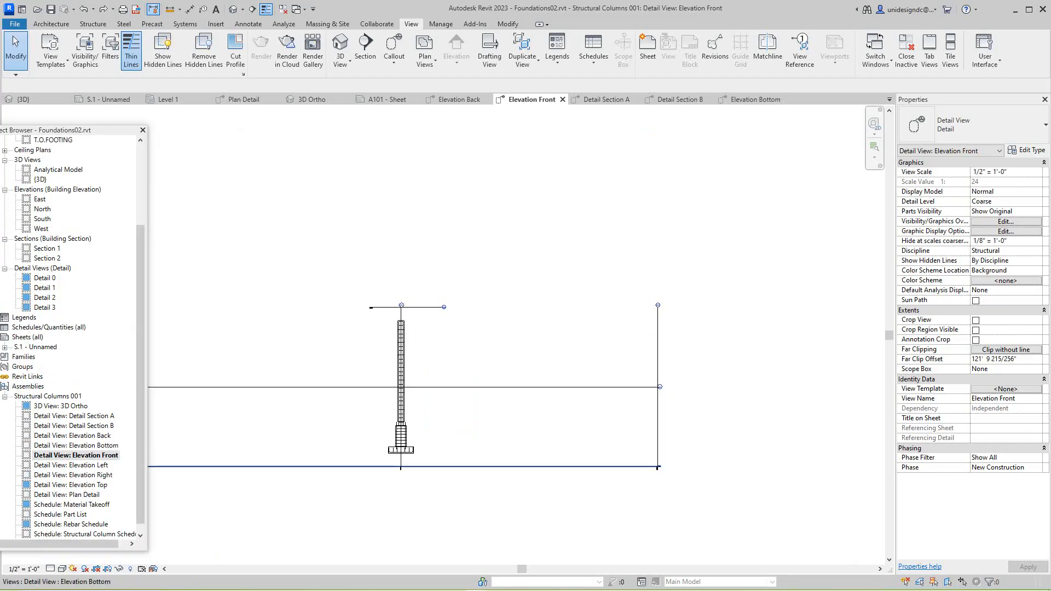
double_click(74, 465)
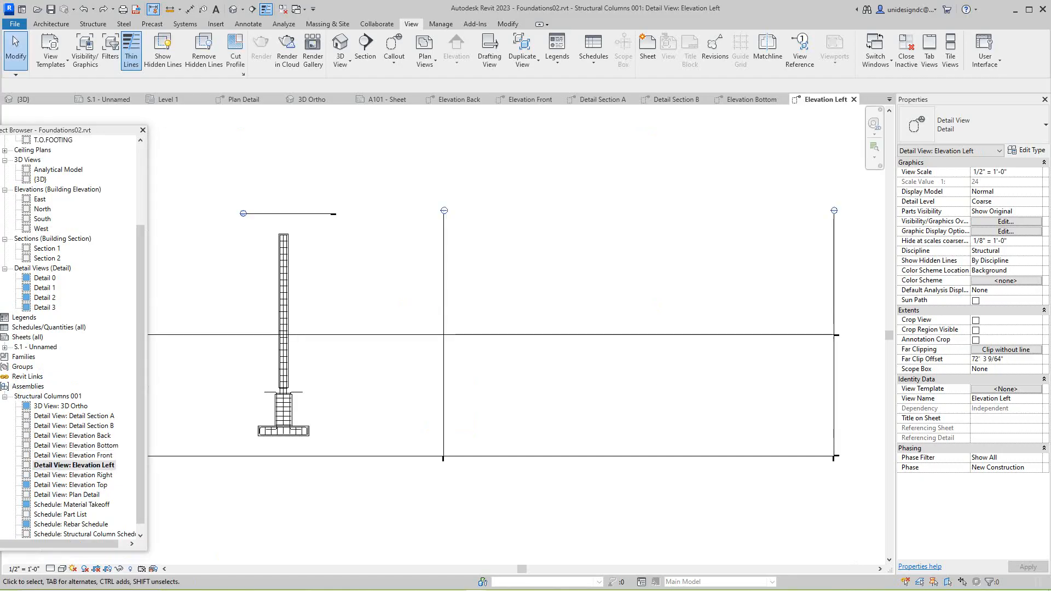
double_click(69, 495)
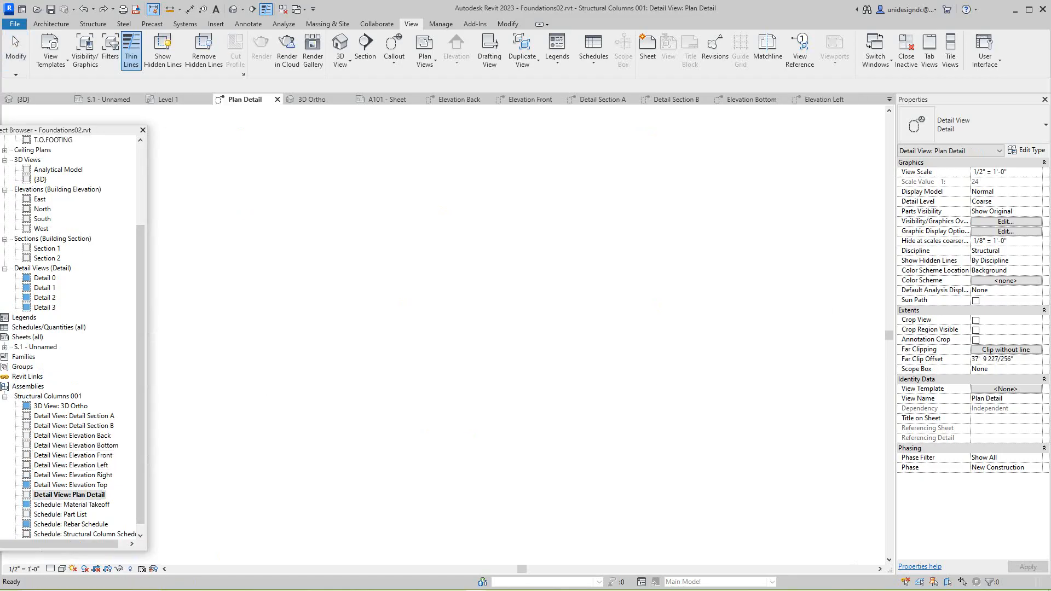
scroll(494, 353, down, 2)
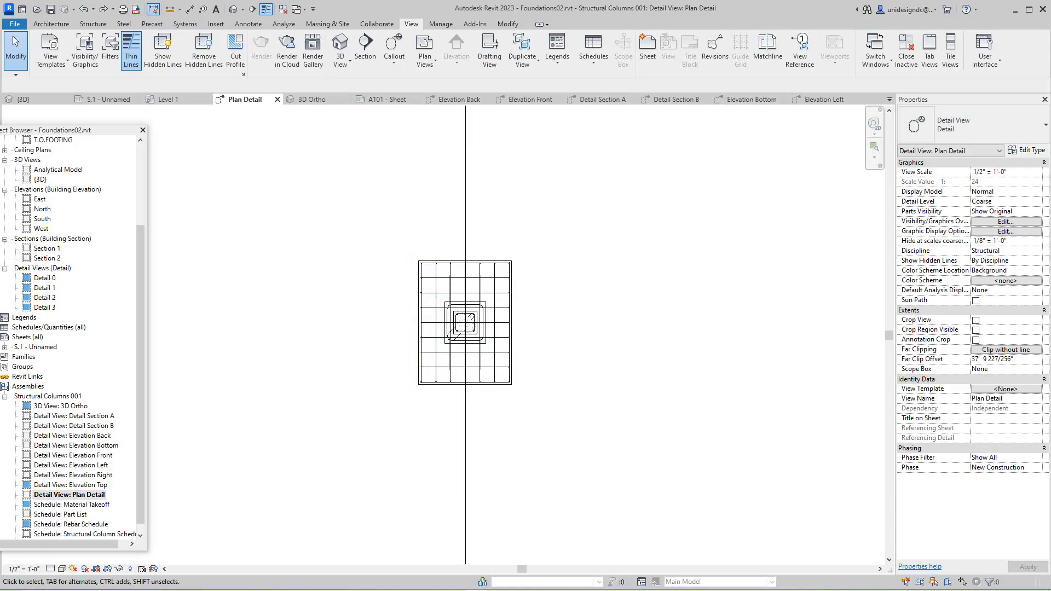
click(387, 99)
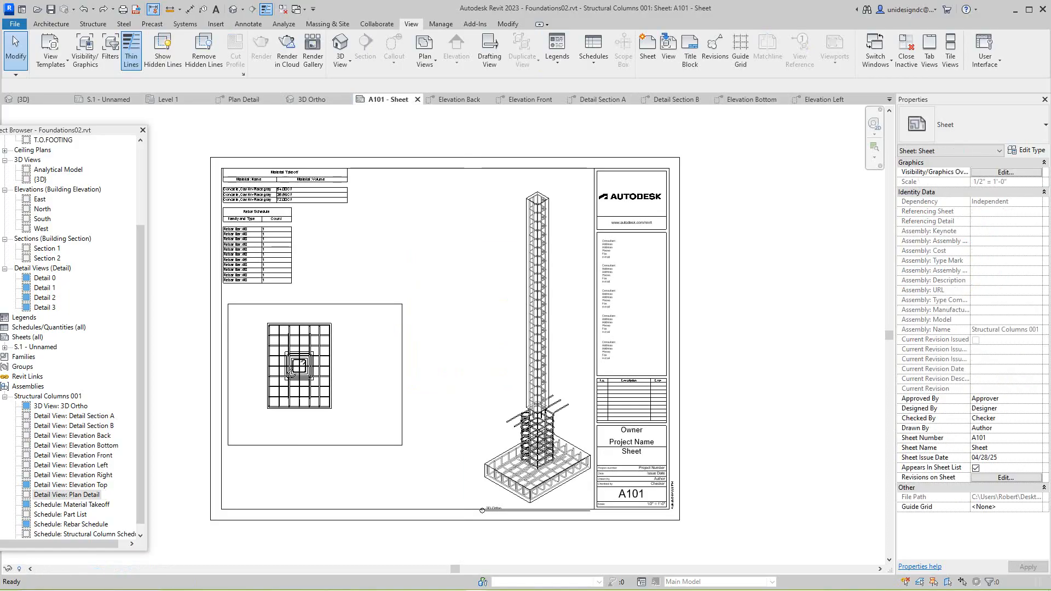
scroll(266, 400, up, 5)
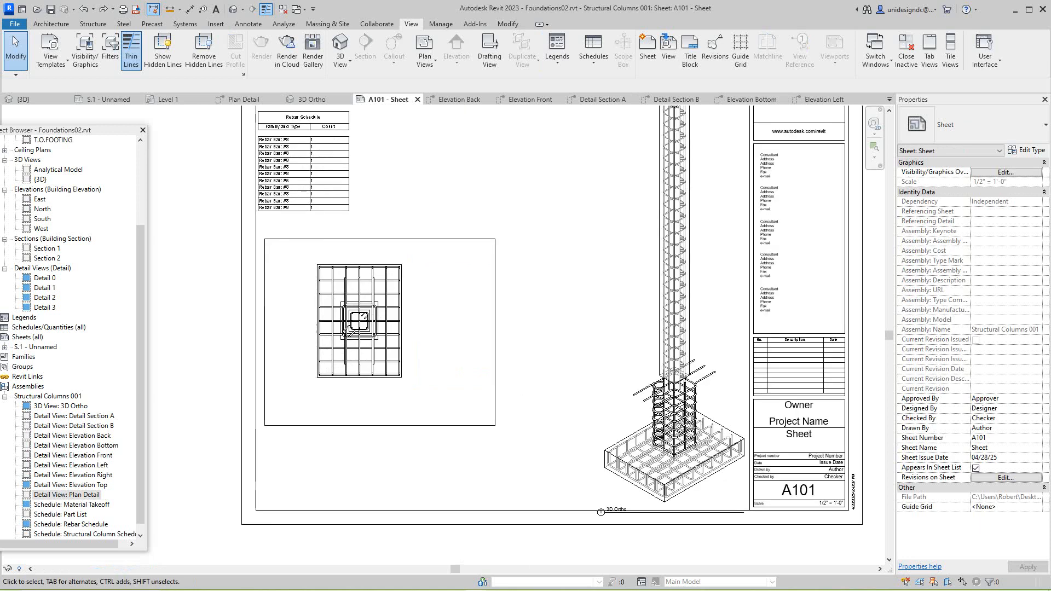
right_click(508, 272)
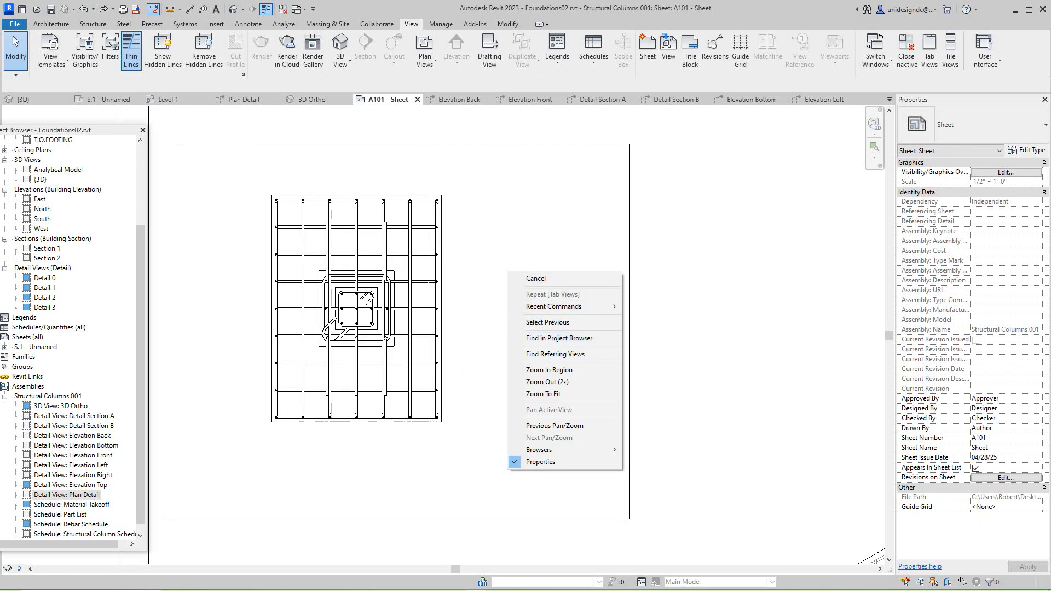
click(548, 322)
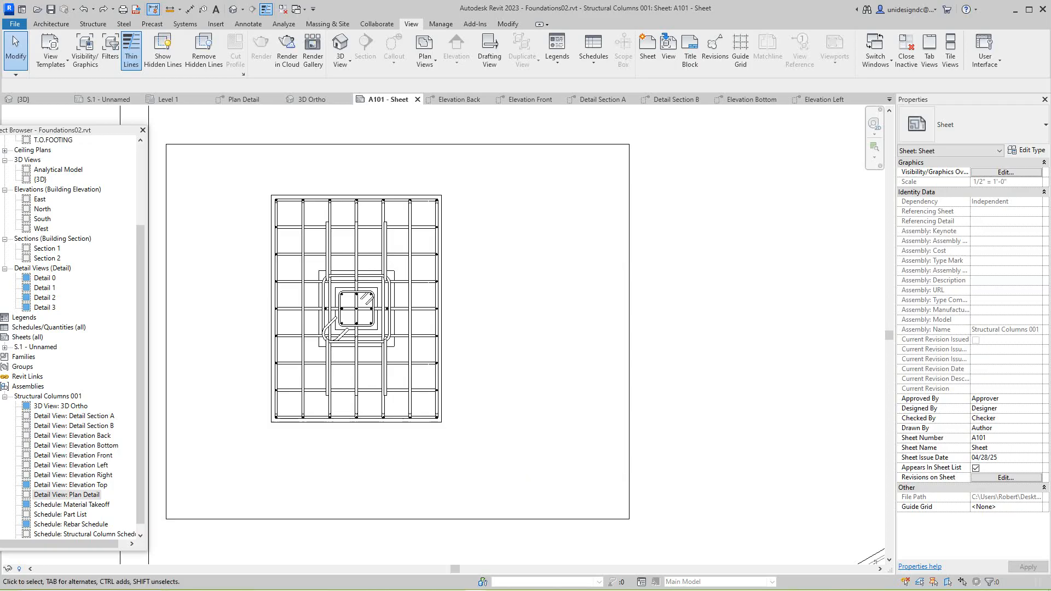
right_click(425, 256)
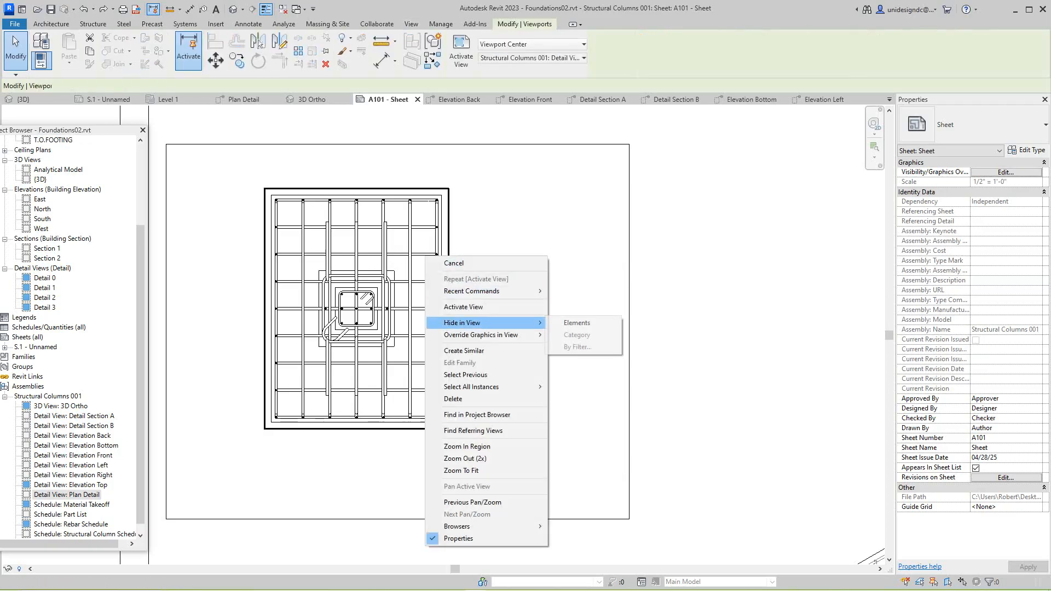
key(Escape)
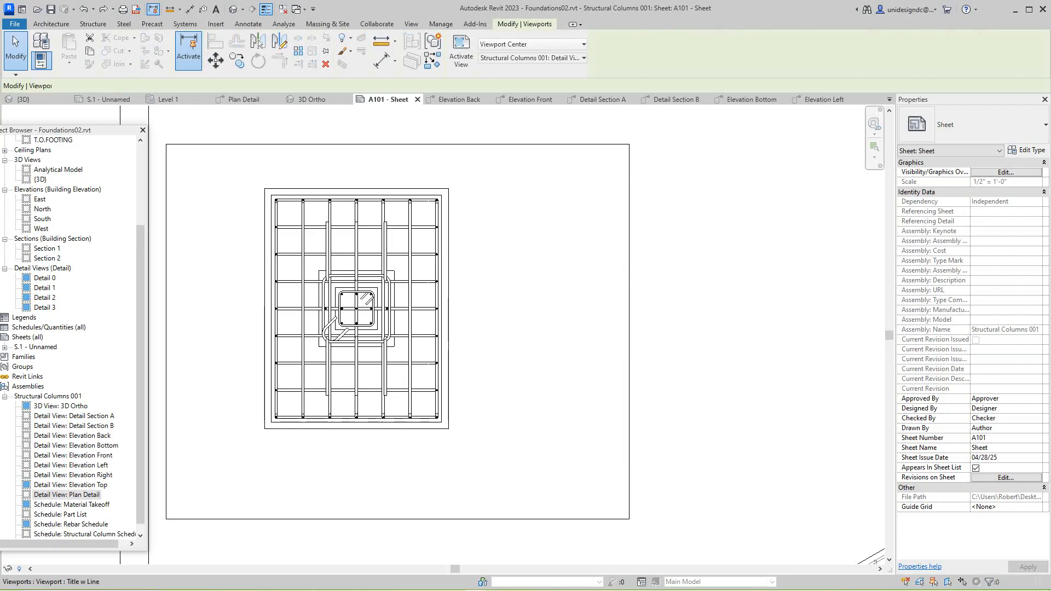
Step: Try to tag elements by category in the Elevation Top viewport on sheet A101, and cancel the tagging
click(248, 25)
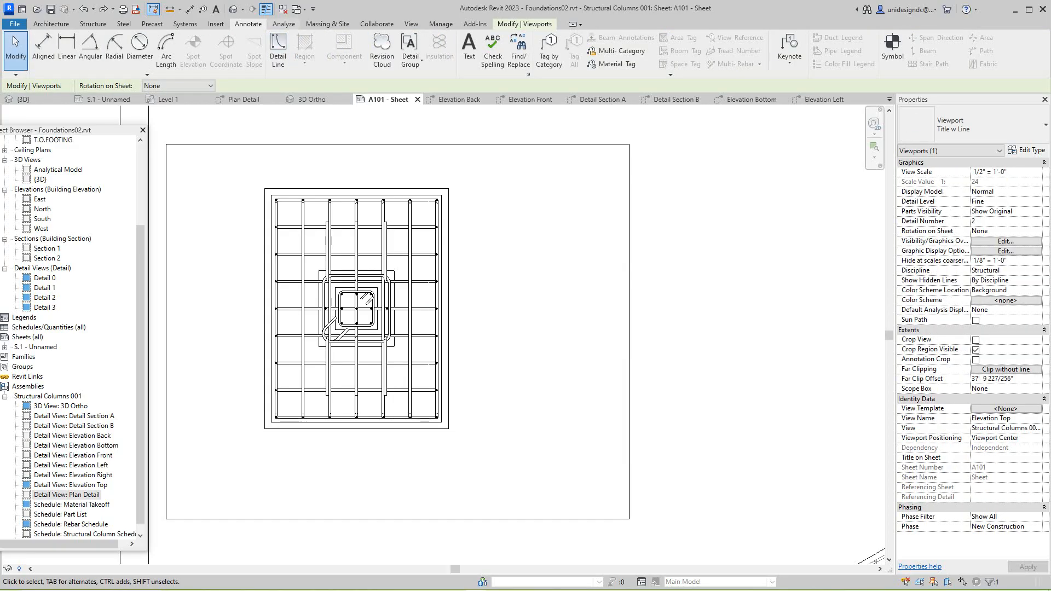
click(549, 52)
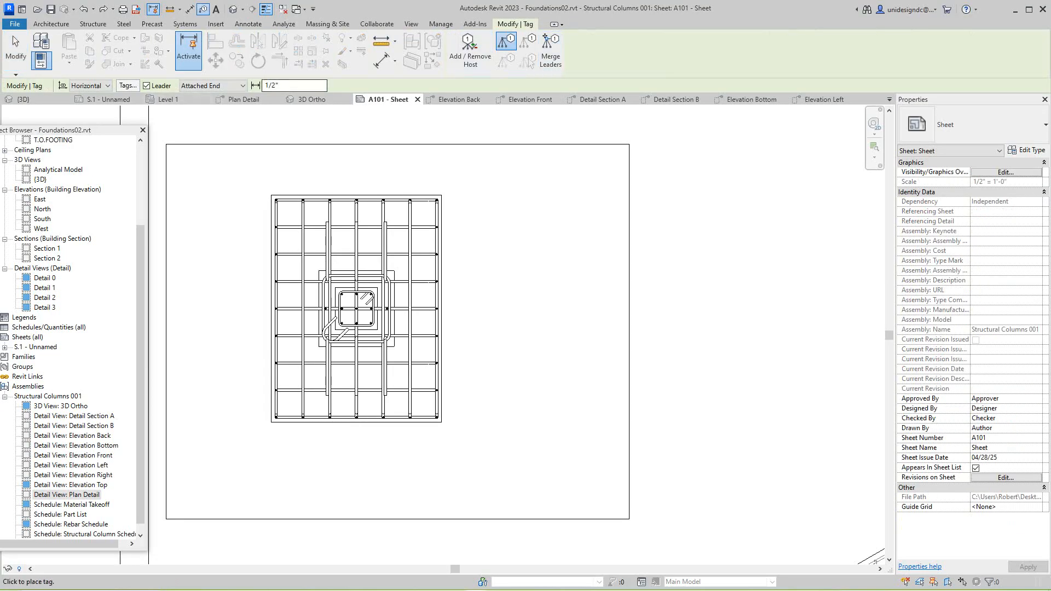
scroll(358, 246, down, 2)
mouse_move(359, 247)
middle_down()
mouse_move(369, 263)
mouse_move(441, 299)
mouse_move(406, 392)
middle_up()
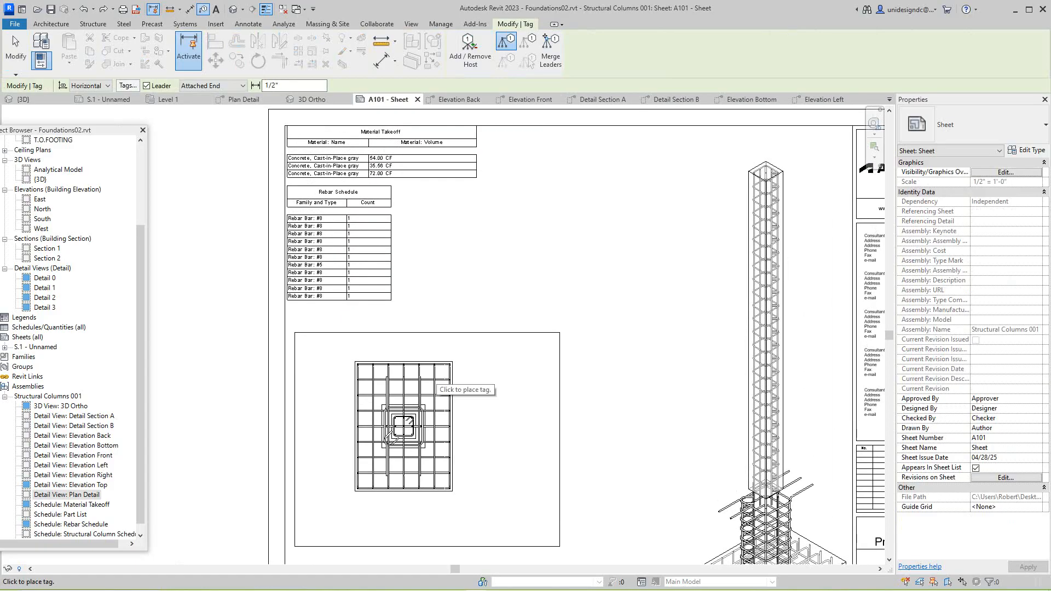
right_click(435, 376)
click(454, 382)
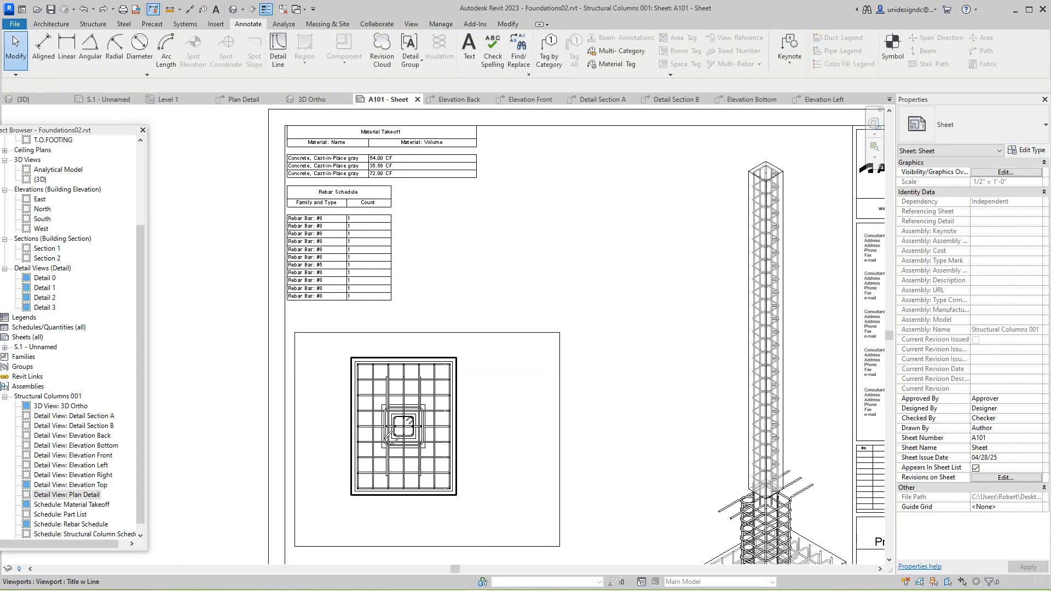
Step: Activate the 3D Ortho viewport on sheet A101
scroll(424, 426, down, 2)
middle_drag(425, 426, 347, 345)
scroll(347, 346, down, 2)
middle_click(347, 346)
middle_click(347, 345)
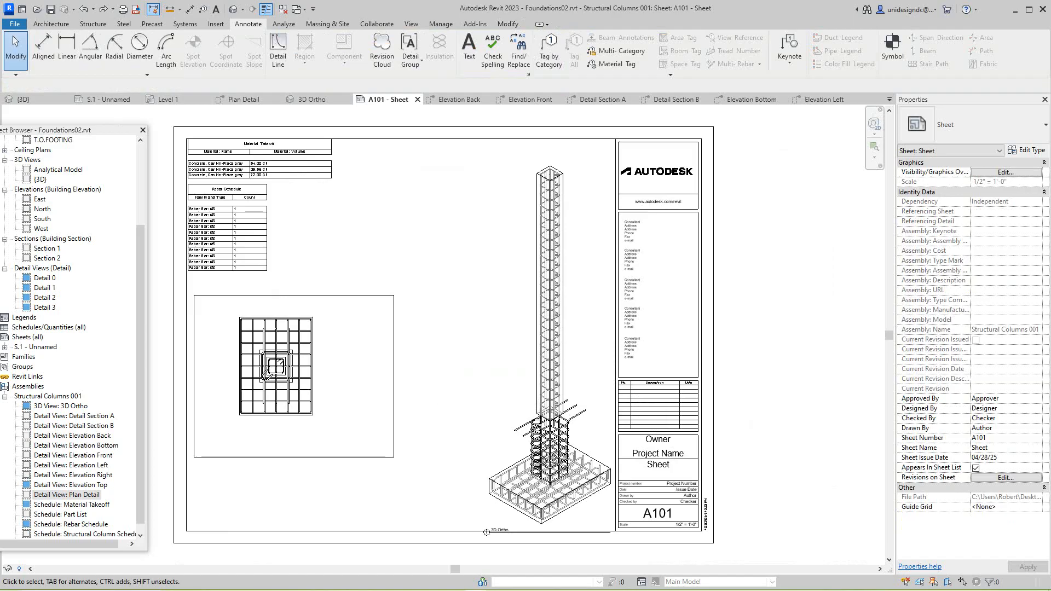
middle_drag(487, 532, 531, 528)
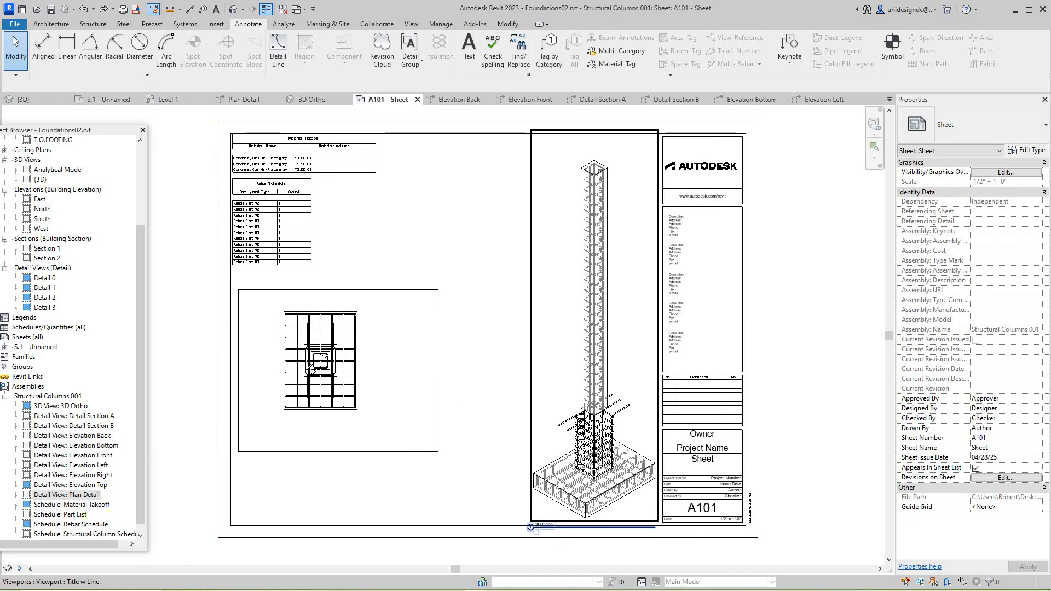
scroll(530, 527, up, 3)
scroll(530, 527, down, 3)
scroll(509, 503, up, 1)
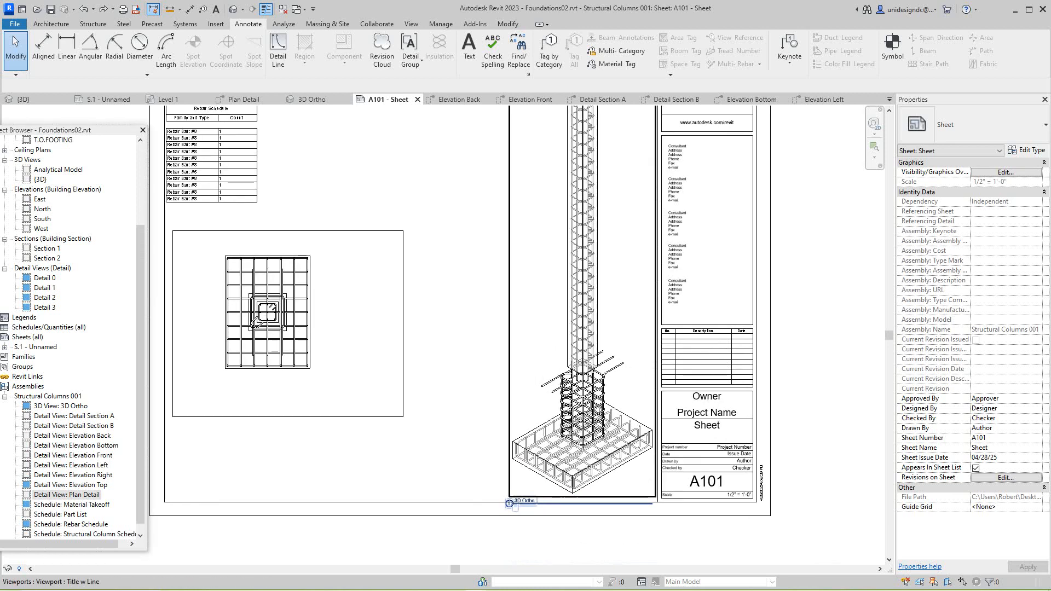
scroll(566, 415, up, 2)
scroll(567, 414, down, 1)
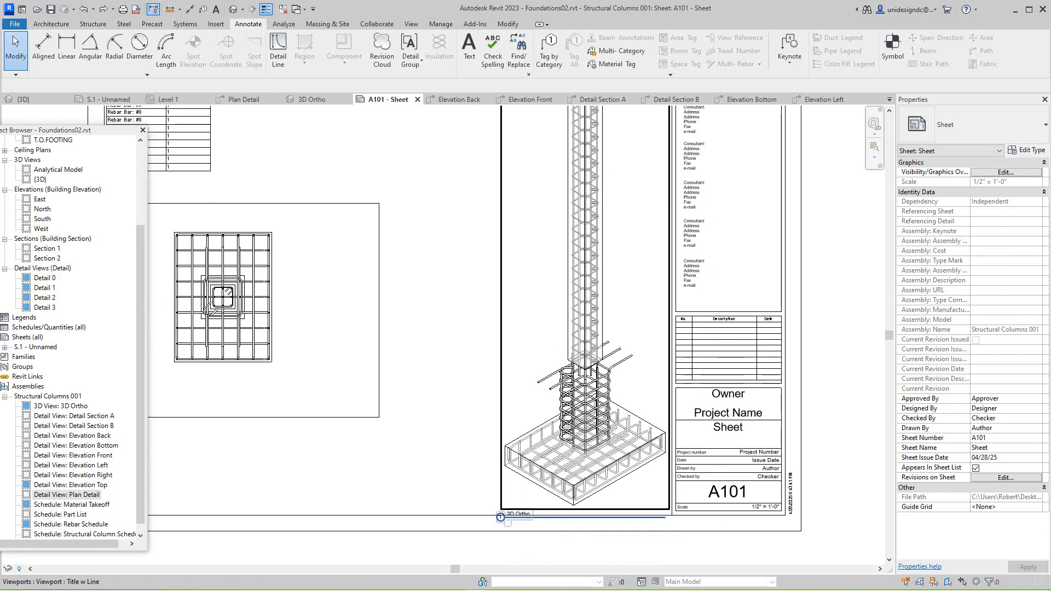
scroll(525, 364, down, 1)
right_click(531, 357)
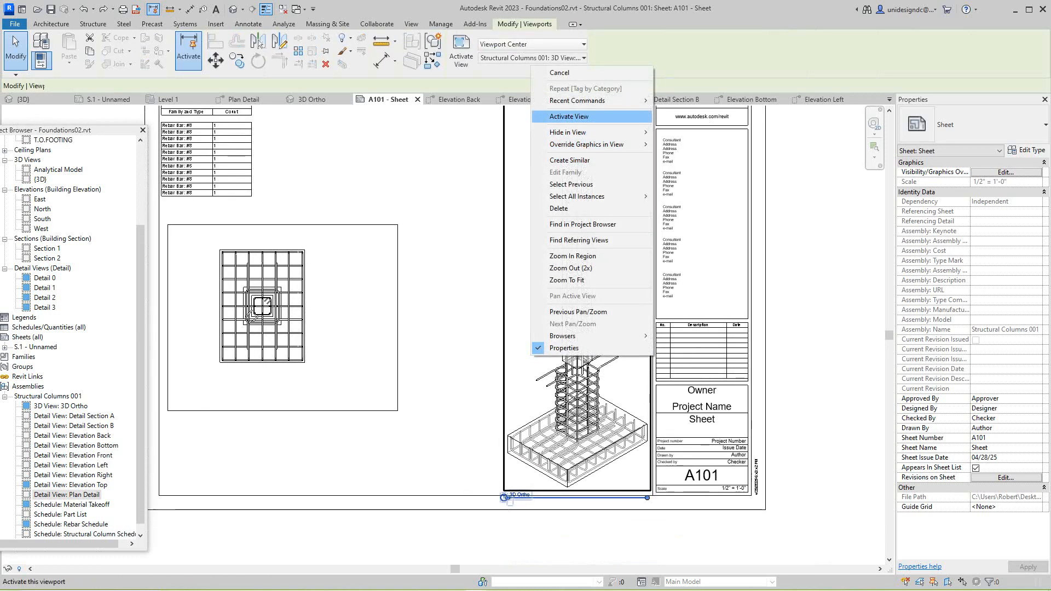
click(569, 116)
Step: Open the column and footing assembly for editing from the activated 3D Ortho view
click(585, 312)
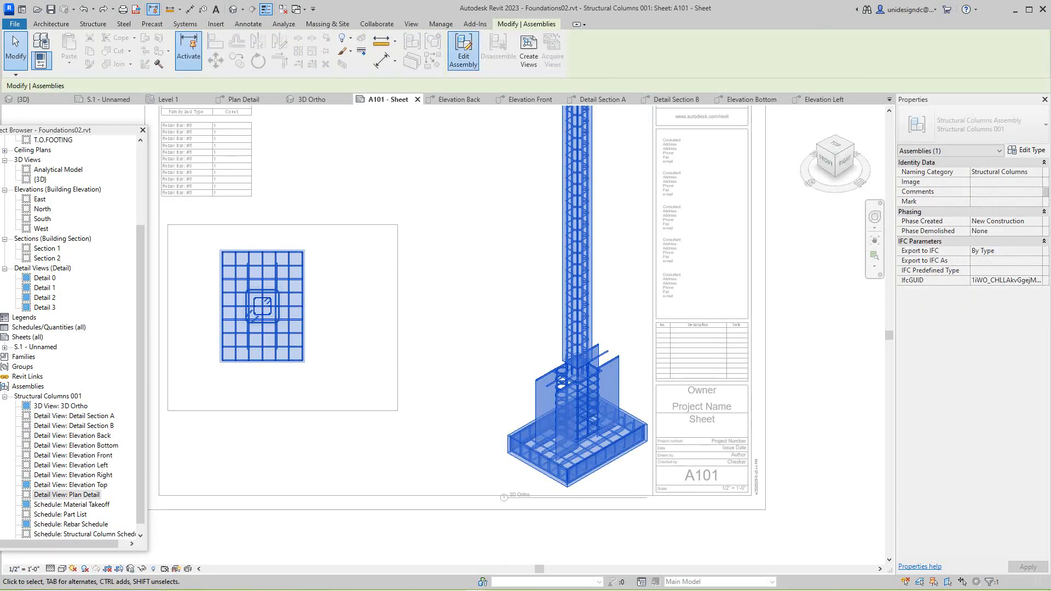
click(463, 50)
scroll(559, 390, up, 1)
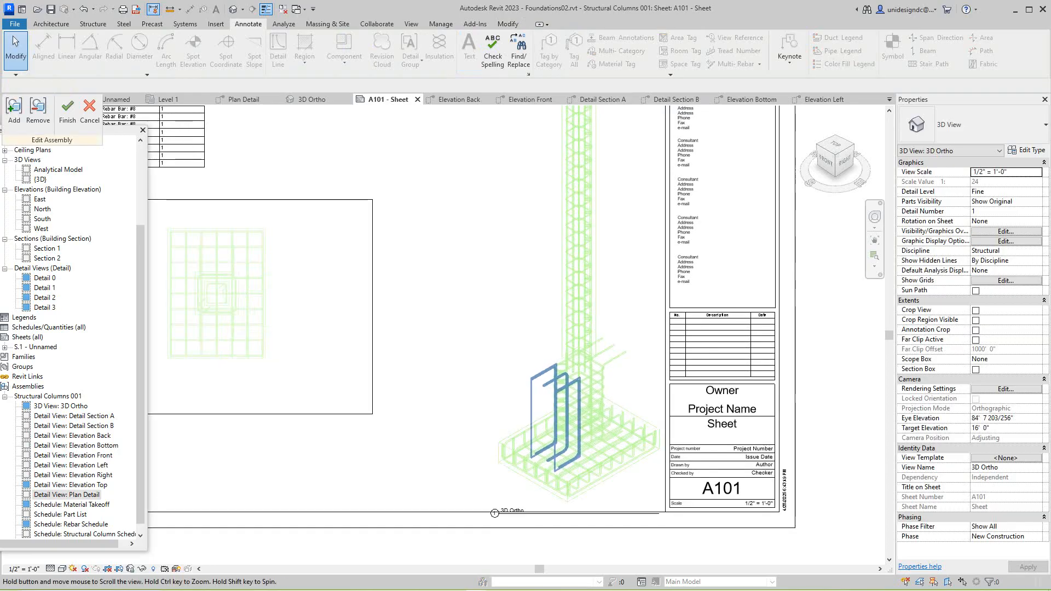
scroll(386, 271, down, 2)
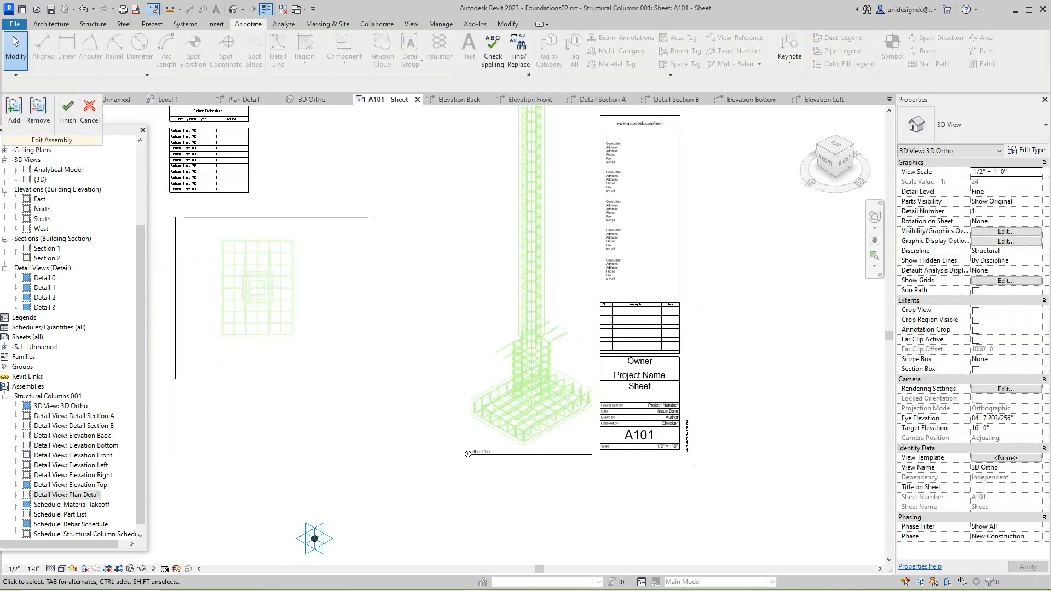
click(14, 109)
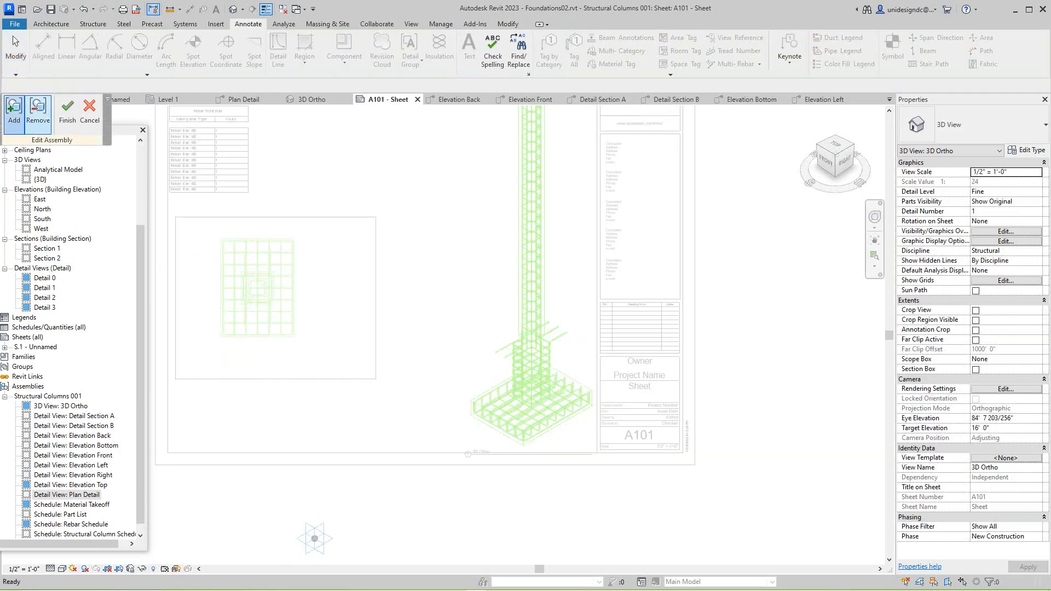
scroll(538, 358, up, 2)
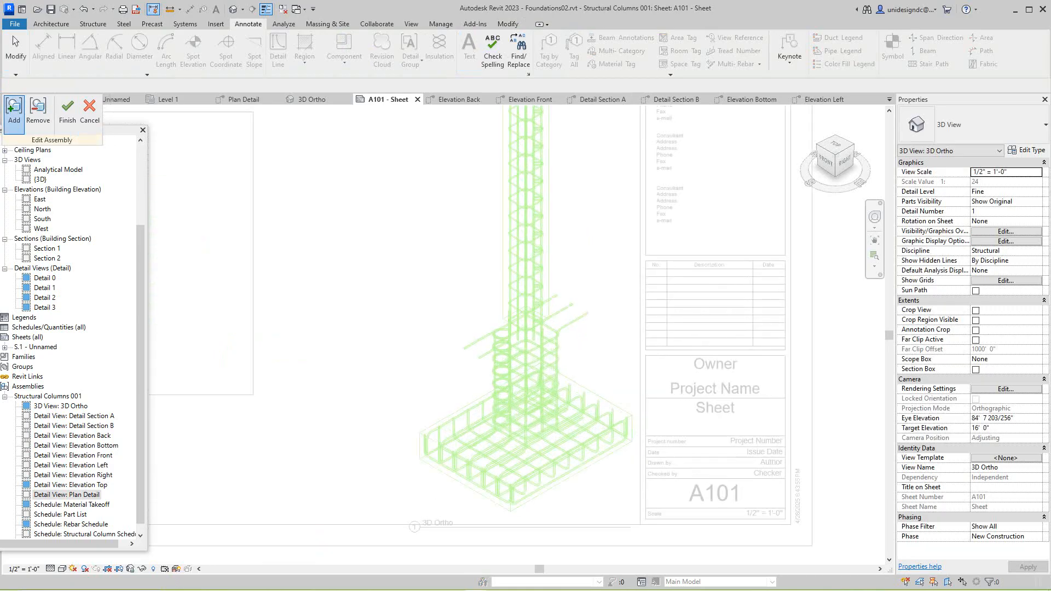
scroll(565, 350, down, 5)
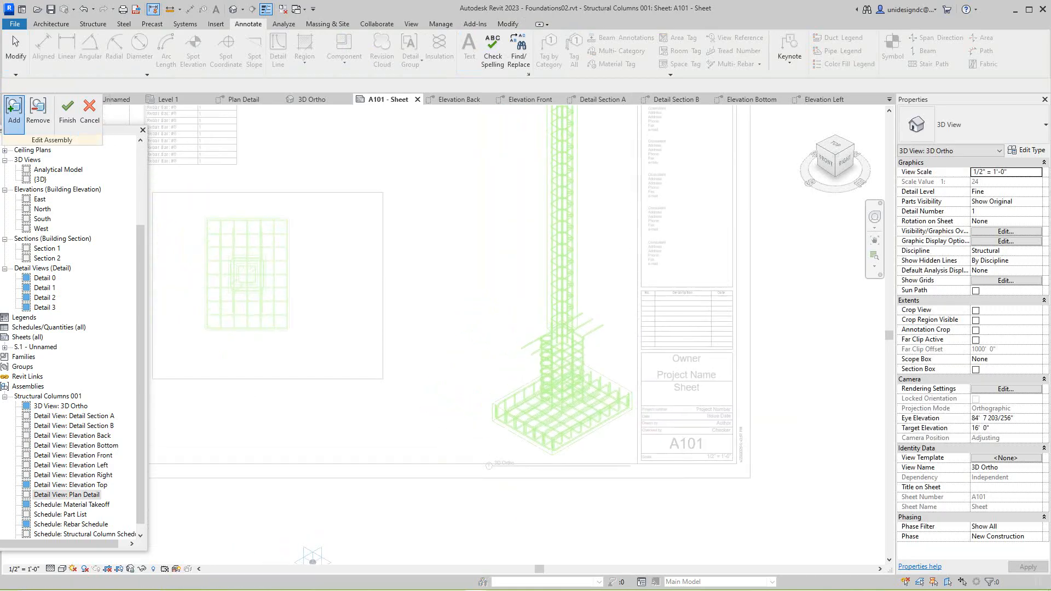
right_click(506, 325)
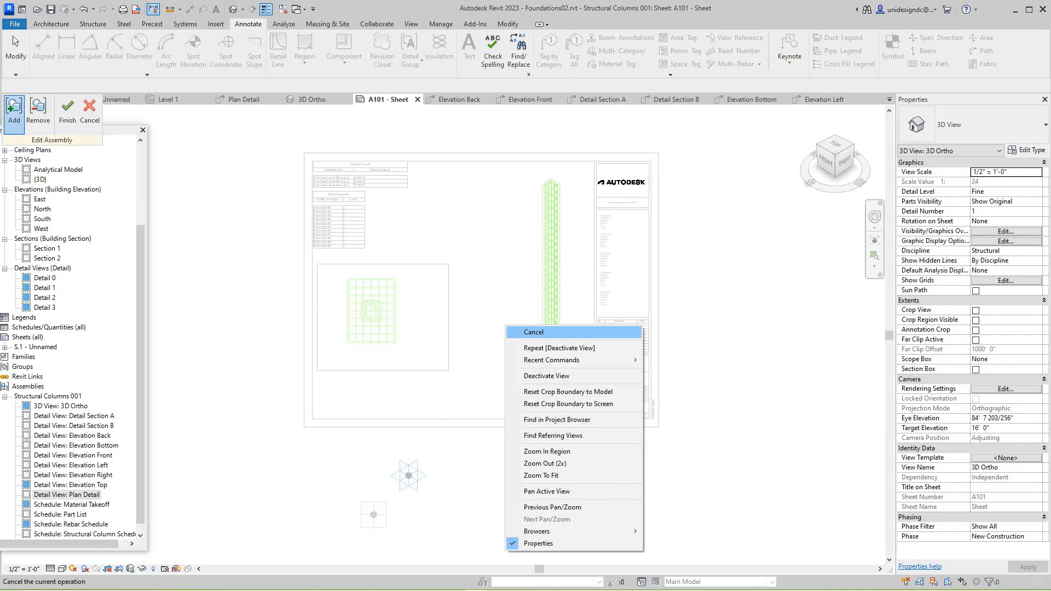
click(534, 332)
Step: Deactivate the 3D Ortho view on sheet A101 and leave the assembly's edit mode
right_click(503, 296)
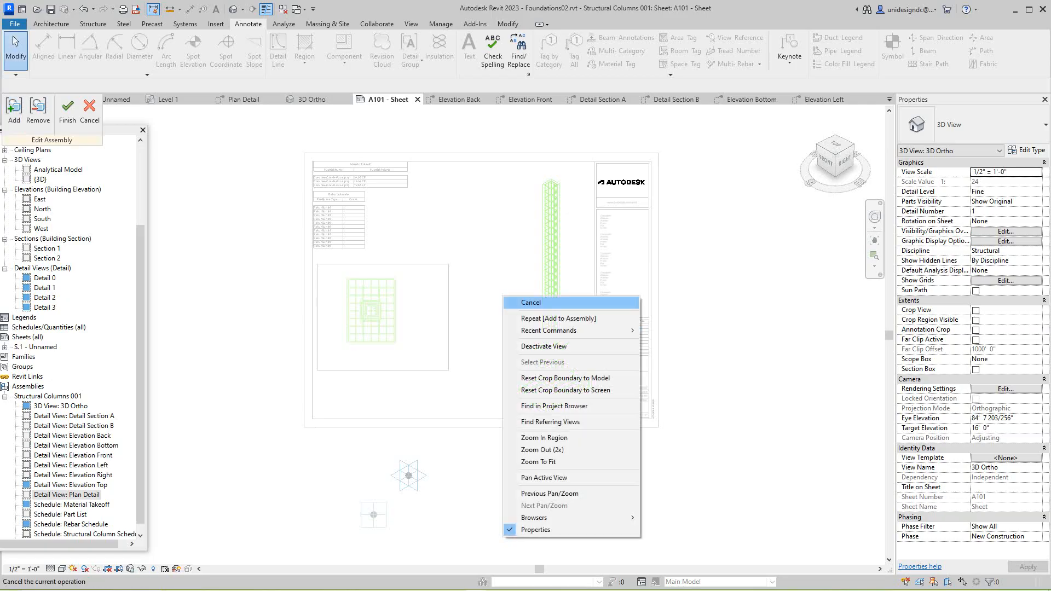
click(526, 346)
scroll(478, 293, up, 2)
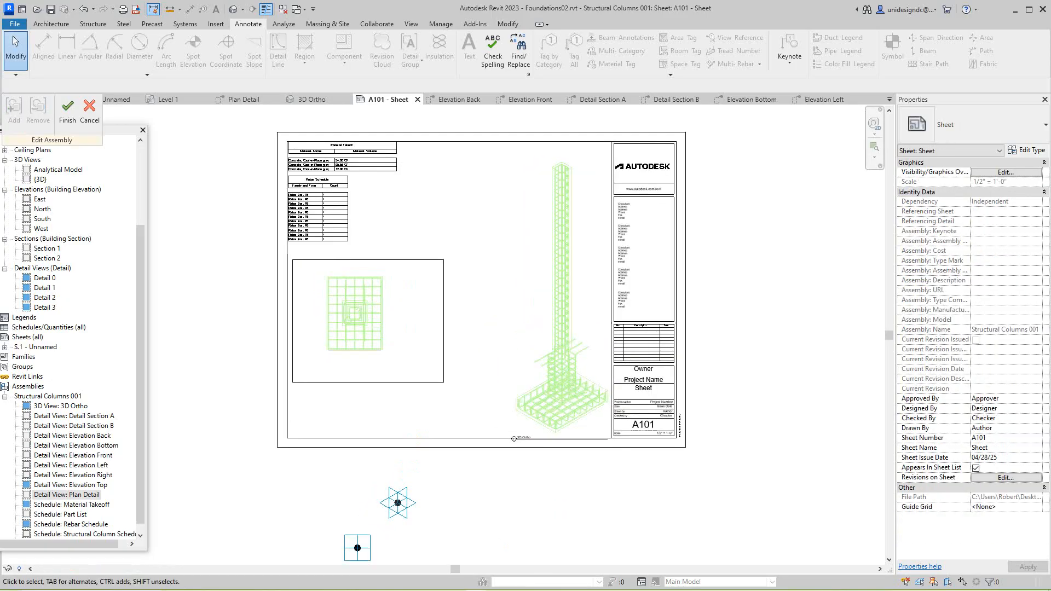
right_click(498, 295)
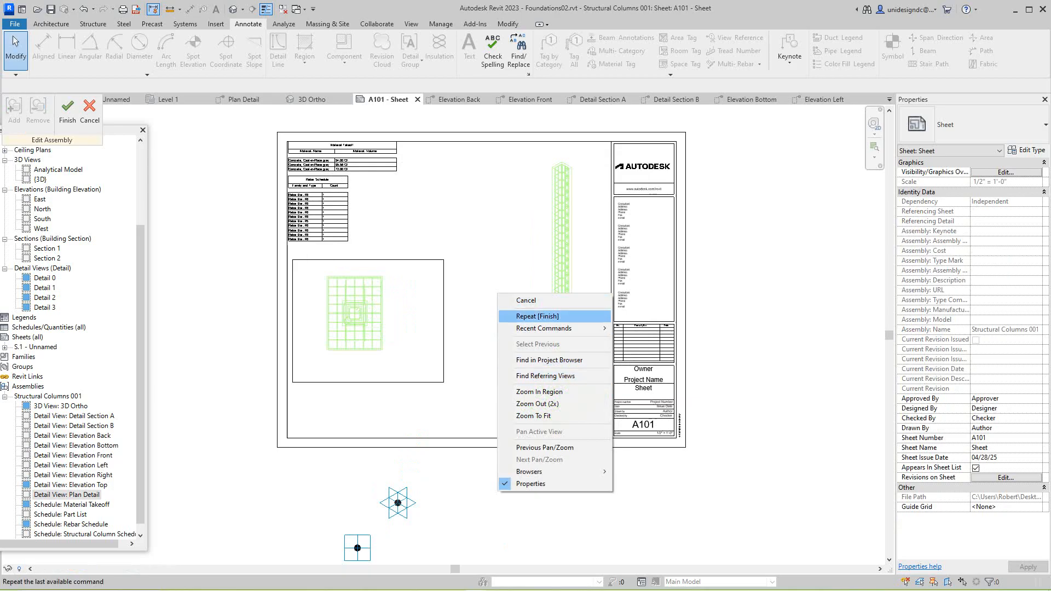
click(525, 300)
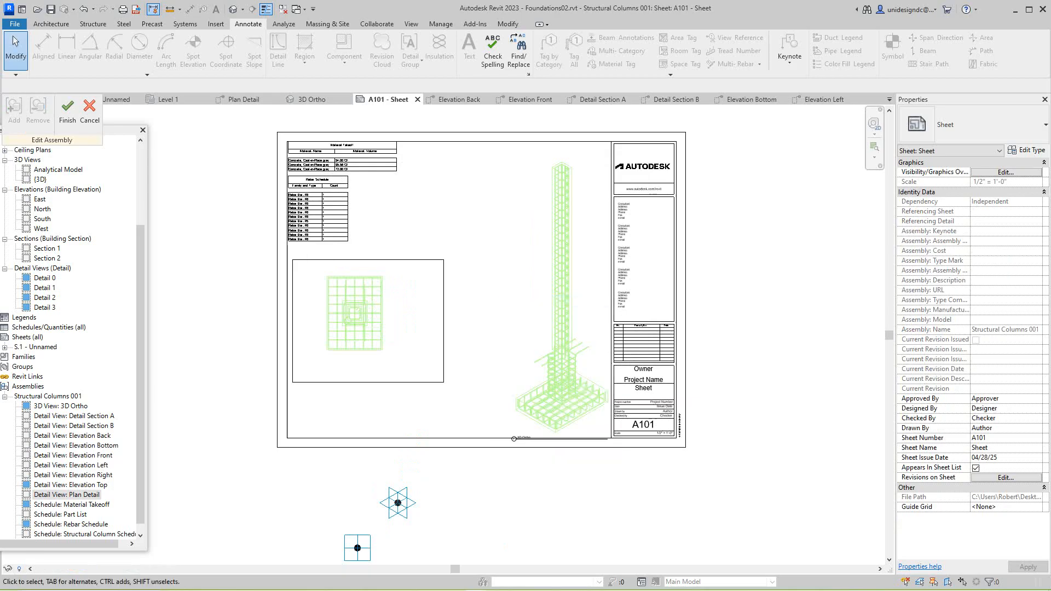
click(90, 110)
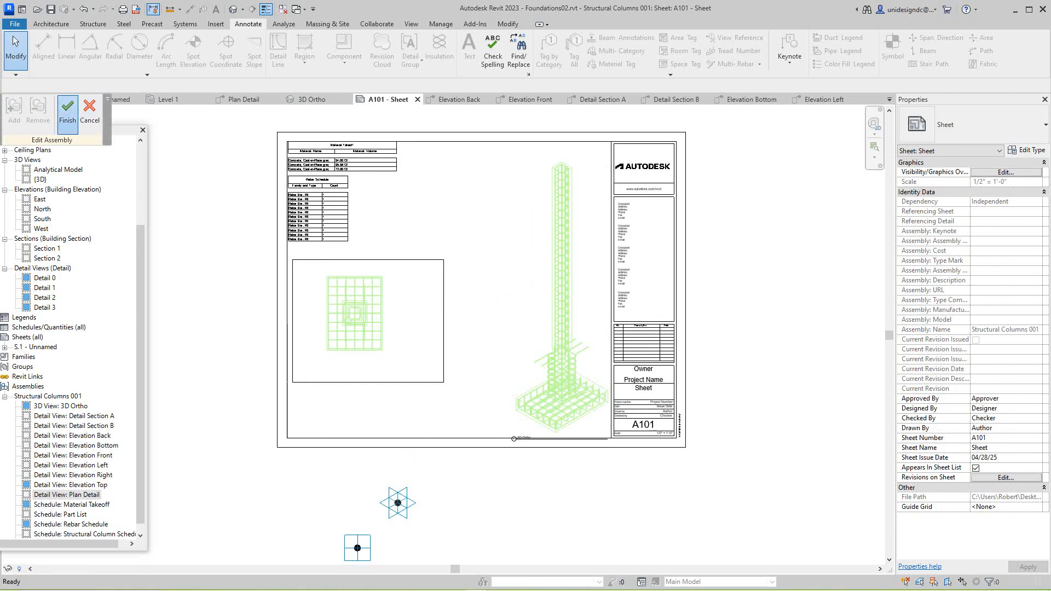
click(512, 294)
scroll(499, 293, down, 2)
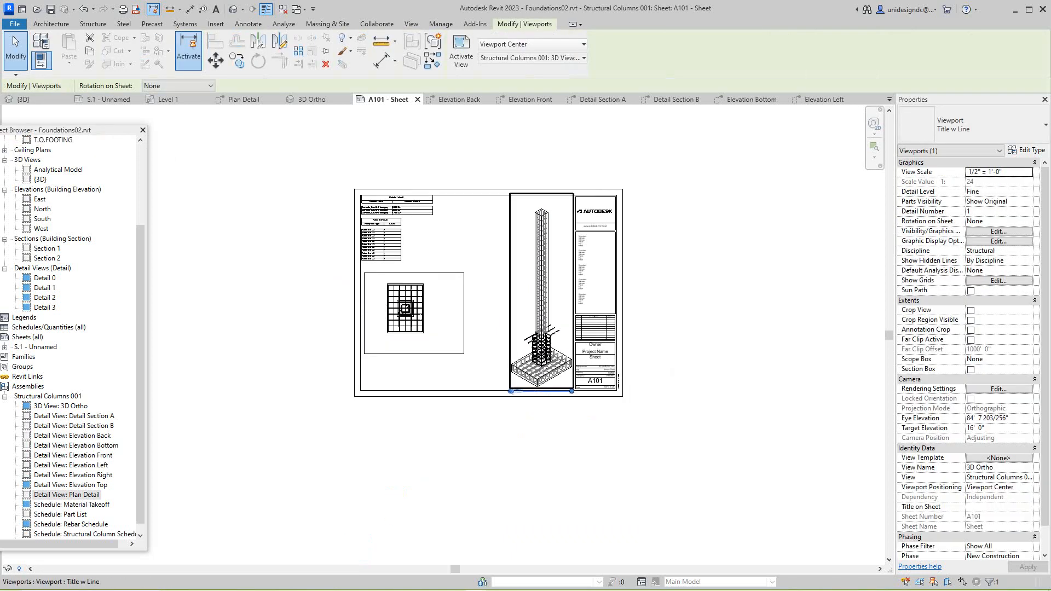
click(482, 269)
Step: Widen the Count column of the Rebar Schedule on sheet A101
scroll(436, 235, up, 3)
scroll(431, 247, down, 3)
scroll(624, 272, up, 3)
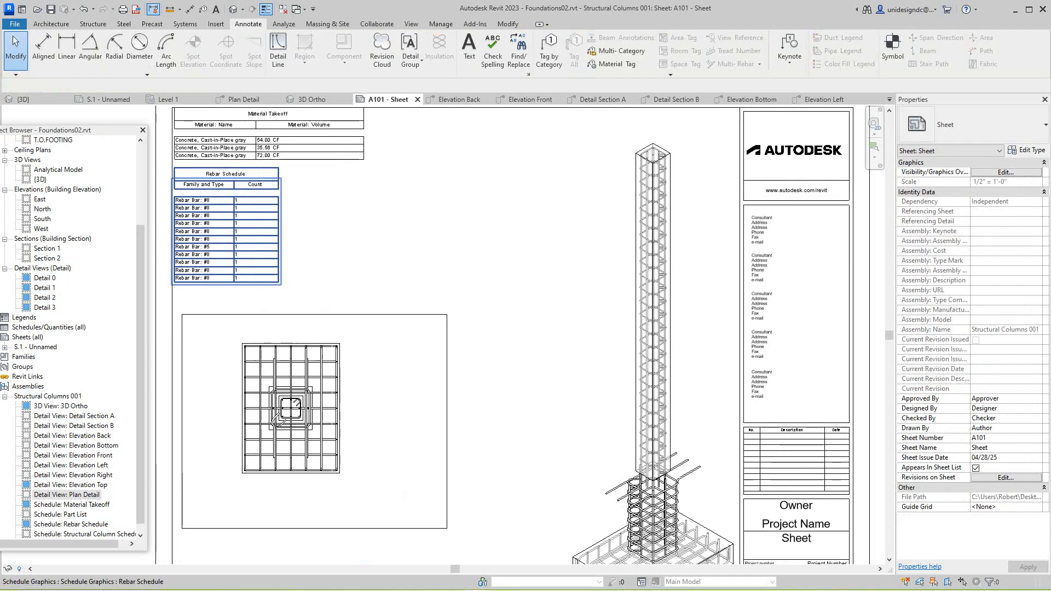
scroll(243, 228, up, 2)
click(243, 228)
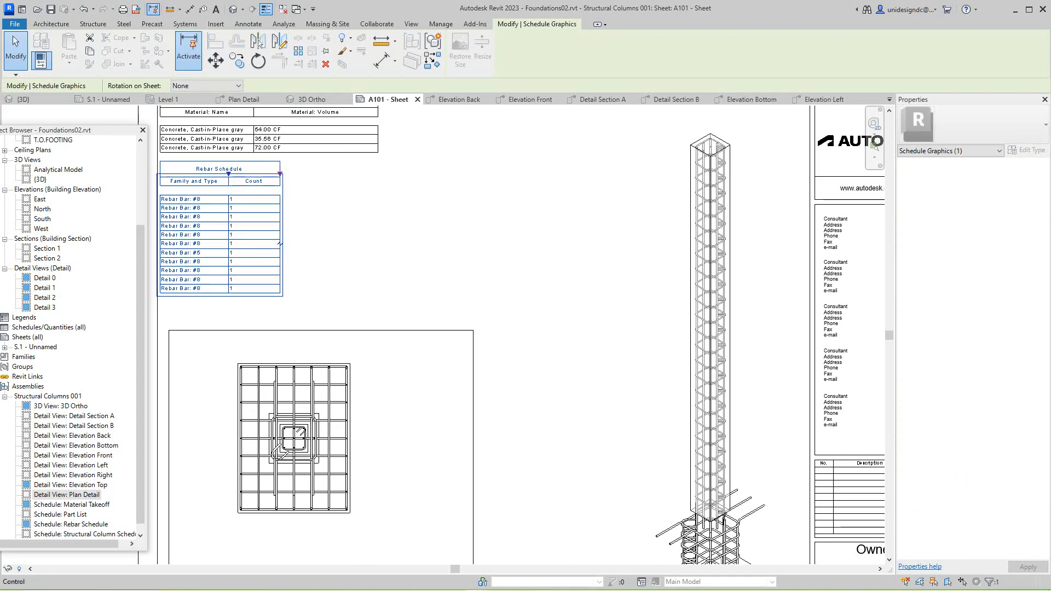
drag(279, 173, 324, 173)
scroll(274, 164, down, 2)
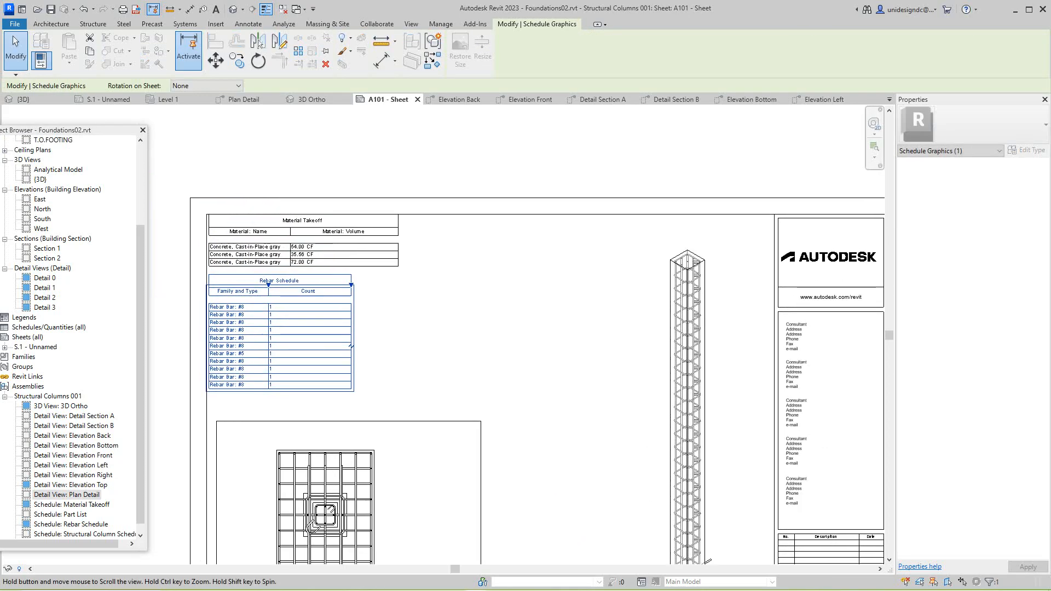
scroll(274, 164, up, 2)
scroll(273, 164, down, 4)
scroll(267, 274, up, 1)
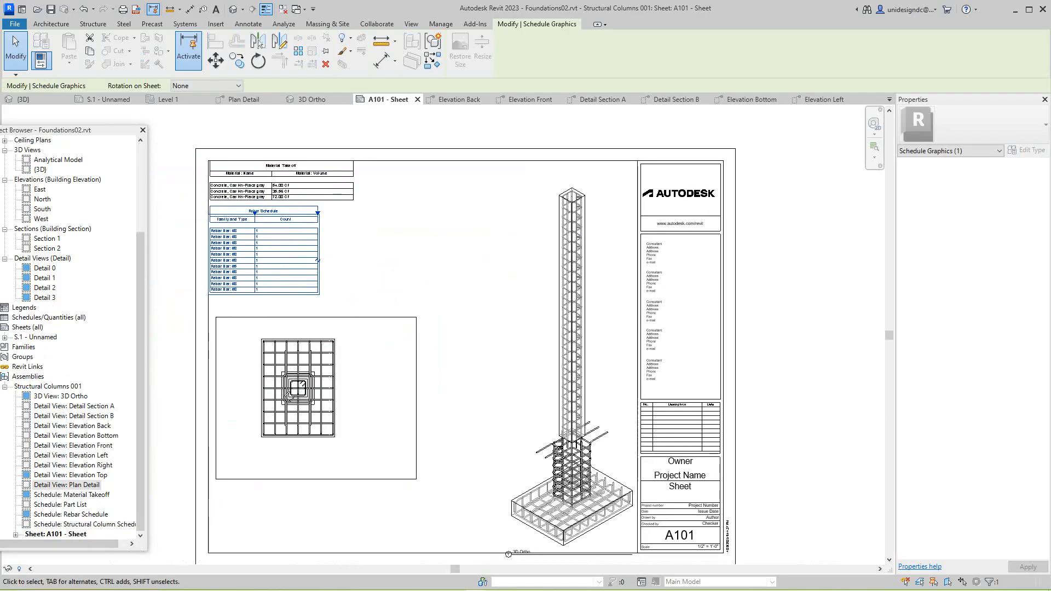
Step: Place the assembly's Part List schedule on sheet A101 between the Material Takeoff and the column's 3D view
click(60, 504)
drag(427, 271, 427, 271)
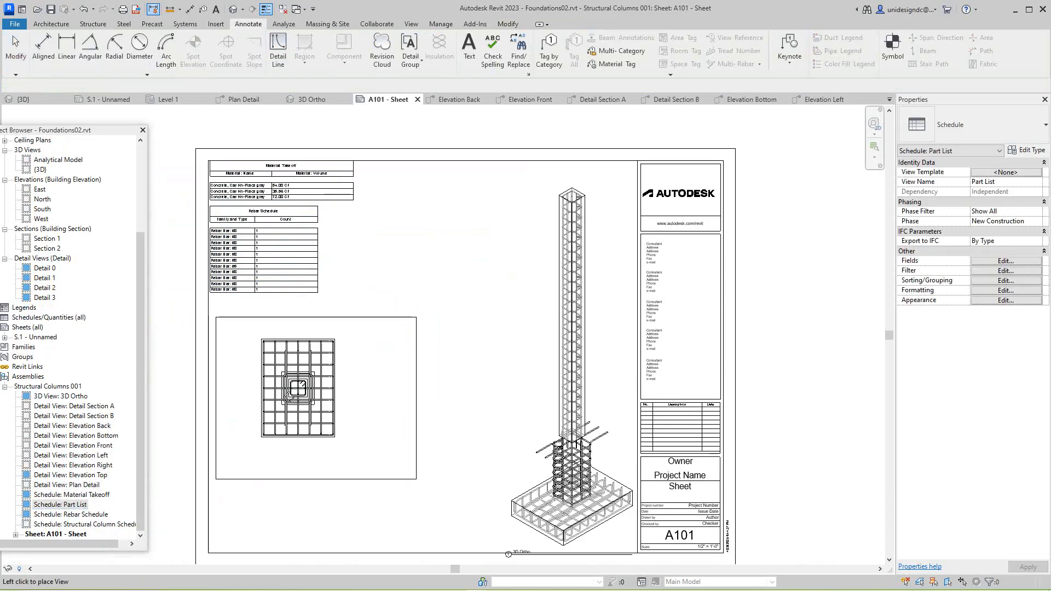
scroll(427, 271, down, 1)
click(454, 277)
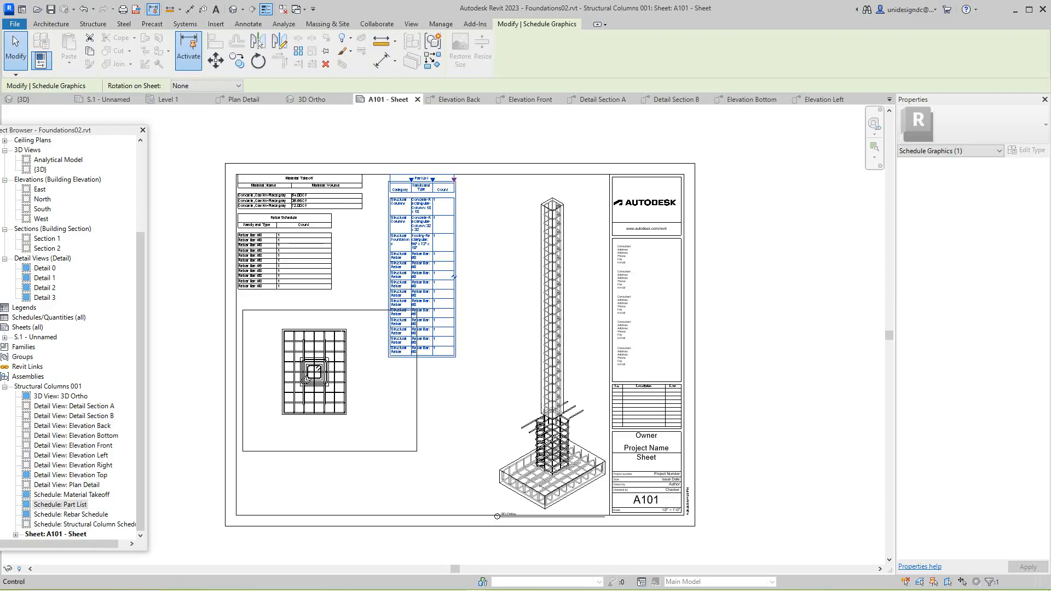
Step: Widen the Part List's Count, Family and Type, and Category columns on the sheet so each entry fits on one line
drag(454, 277, 518, 276)
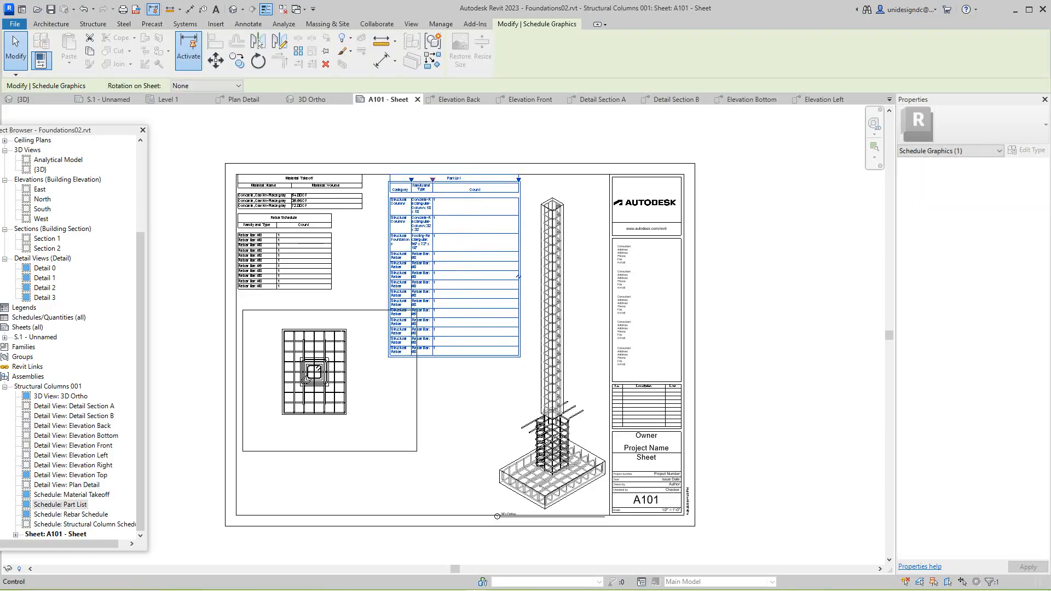
drag(432, 180, 491, 180)
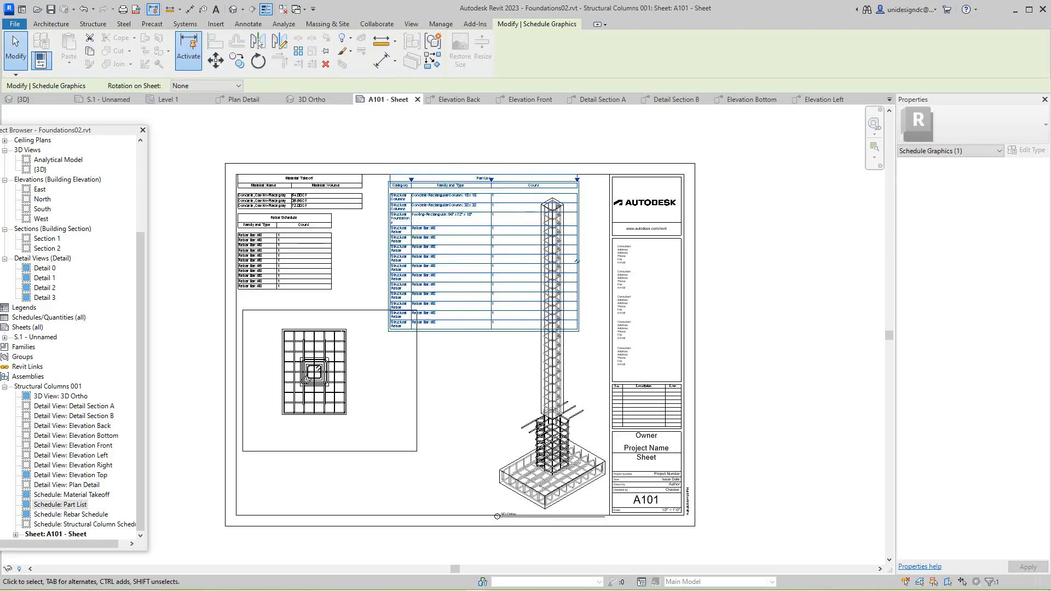
scroll(403, 389, down, 1)
scroll(465, 213, up, 5)
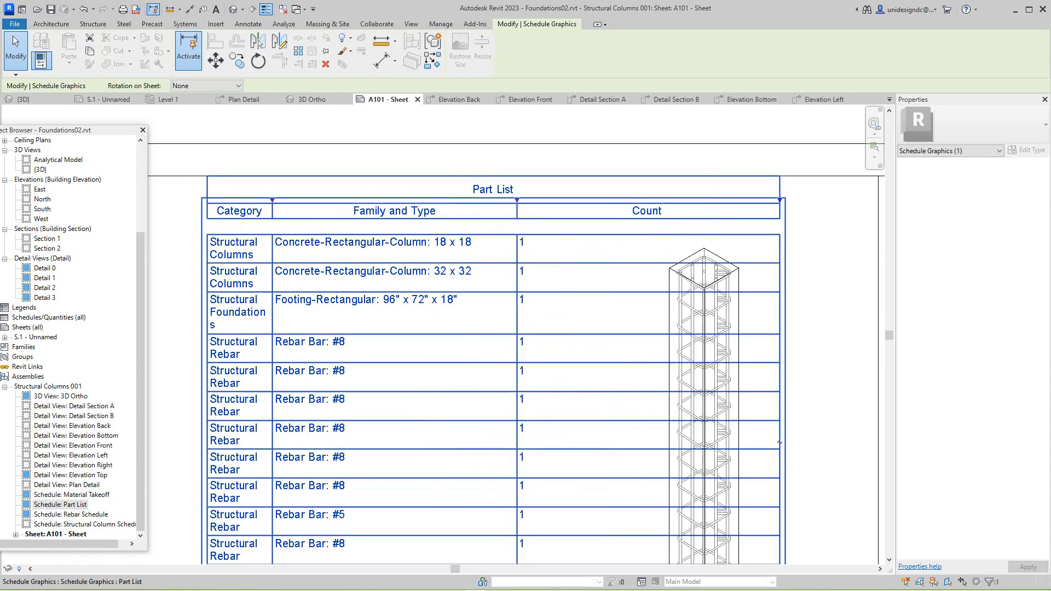
drag(272, 201, 351, 200)
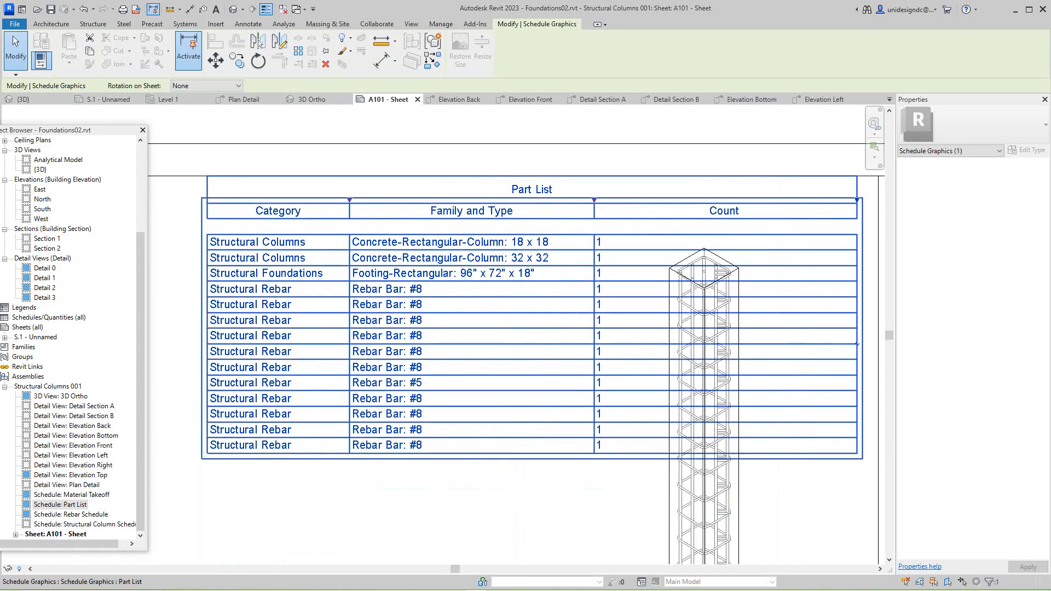
scroll(339, 243, down, 3)
middle_drag(366, 338, 458, 256)
scroll(458, 255, down, 1)
click(459, 301)
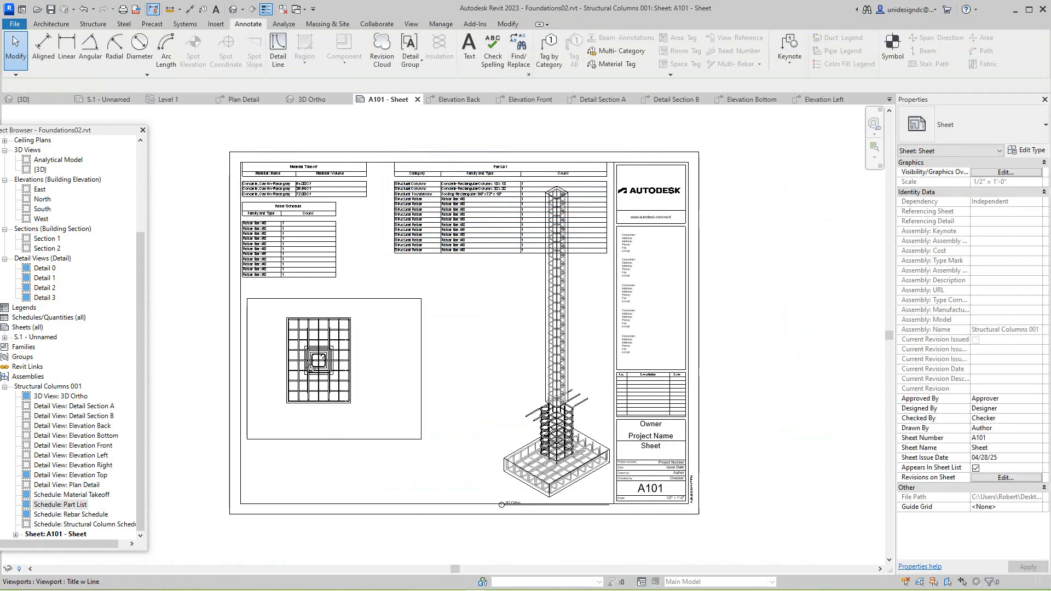
Step: Move the Elevation Top viewport off the sheet and the Part List to the sheet's lower-left area
scroll(415, 284, down, 1)
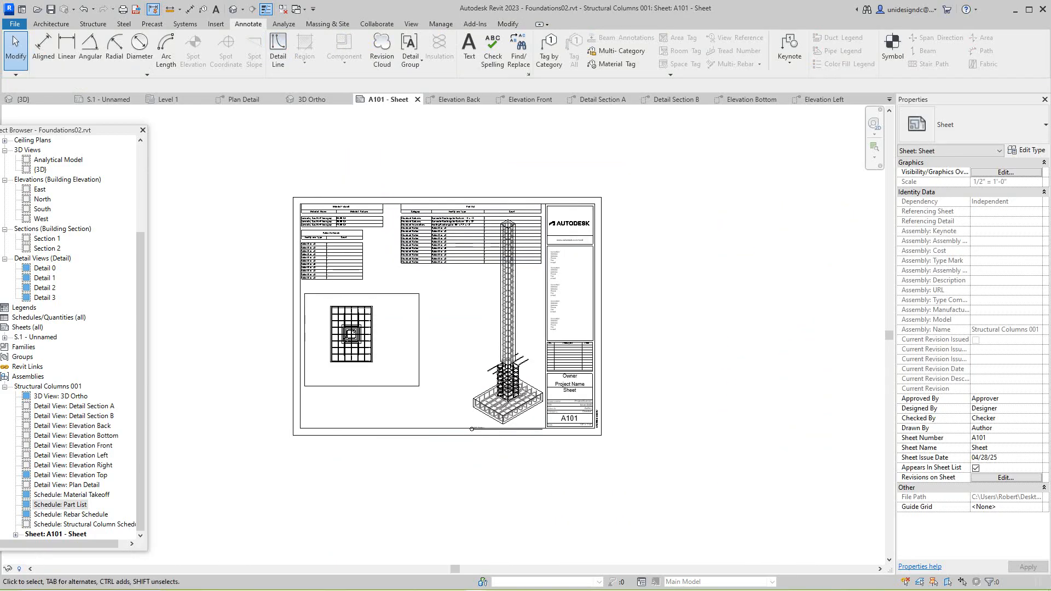
click(351, 334)
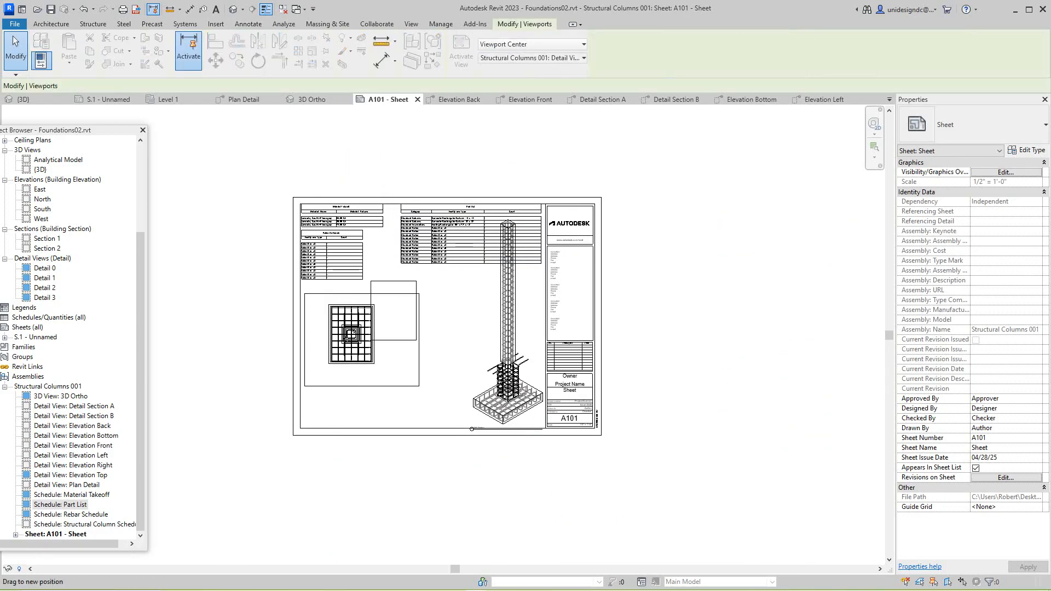
drag(350, 334, 718, 232)
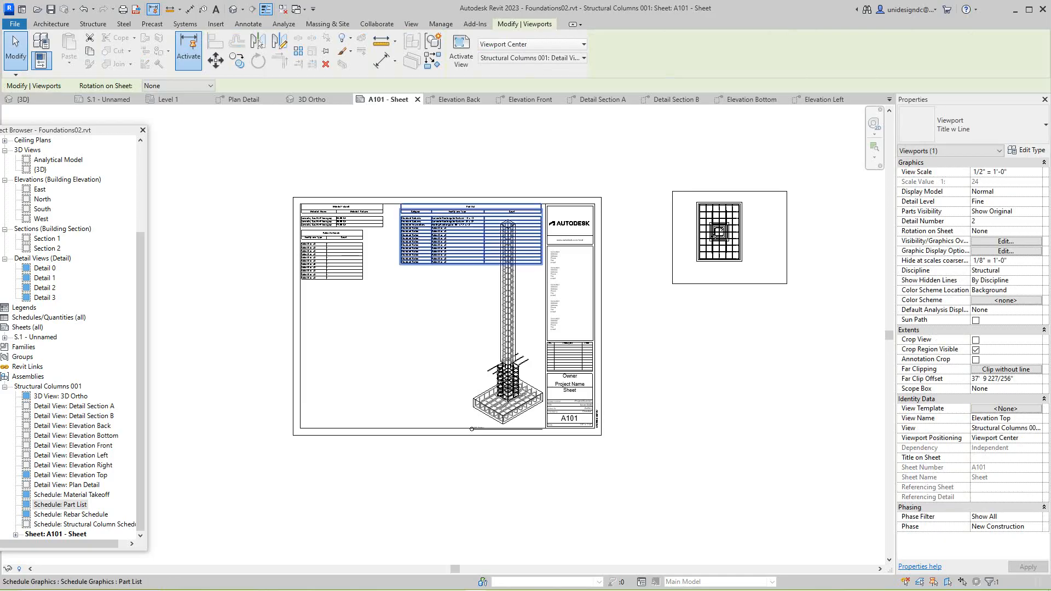
drag(471, 235, 375, 380)
key(Escape)
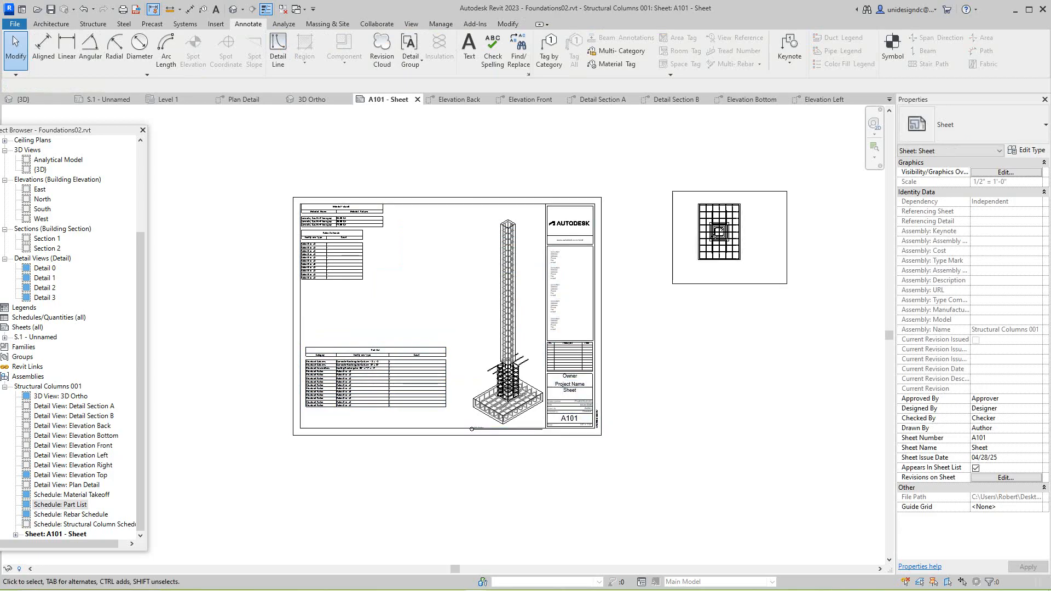
Step: Move the Elevation Top viewport back onto the sheet, above the Part List and beside the Rebar Schedule
click(719, 232)
key(Escape)
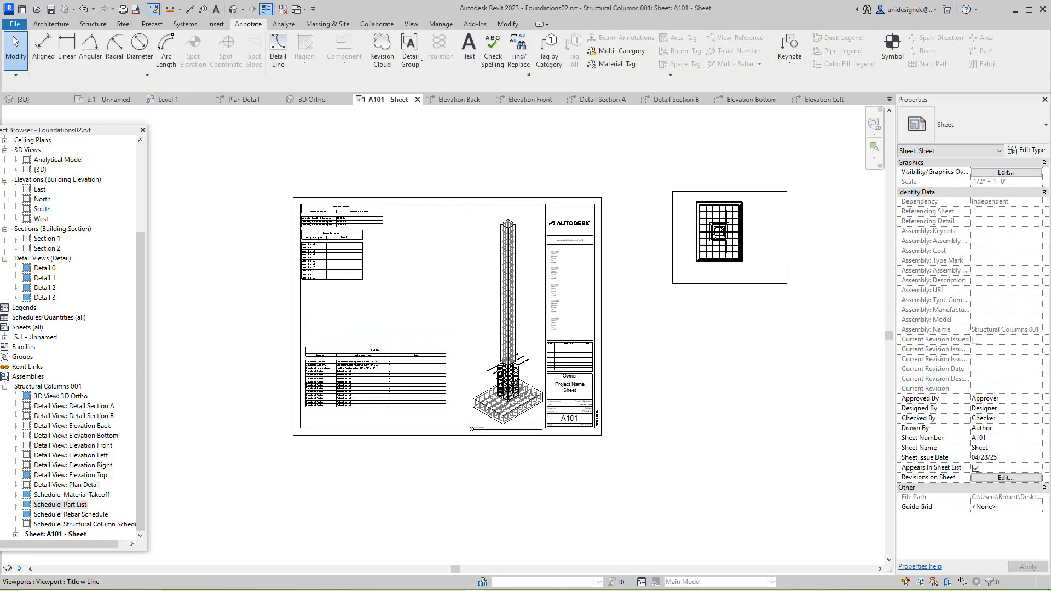
drag(719, 233, 443, 271)
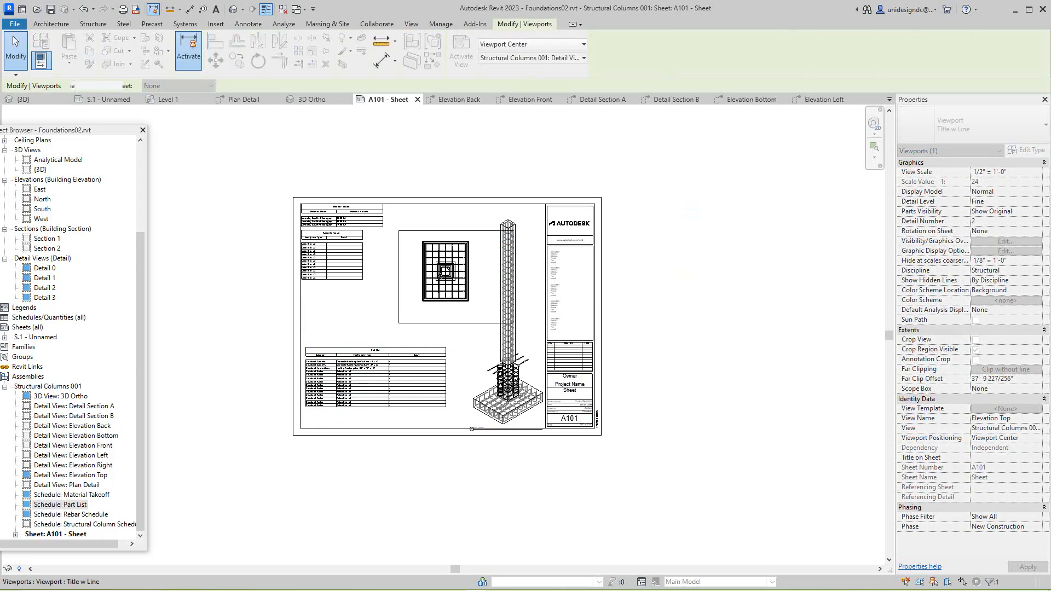
scroll(373, 293, up, 4)
scroll(379, 336, down, 3)
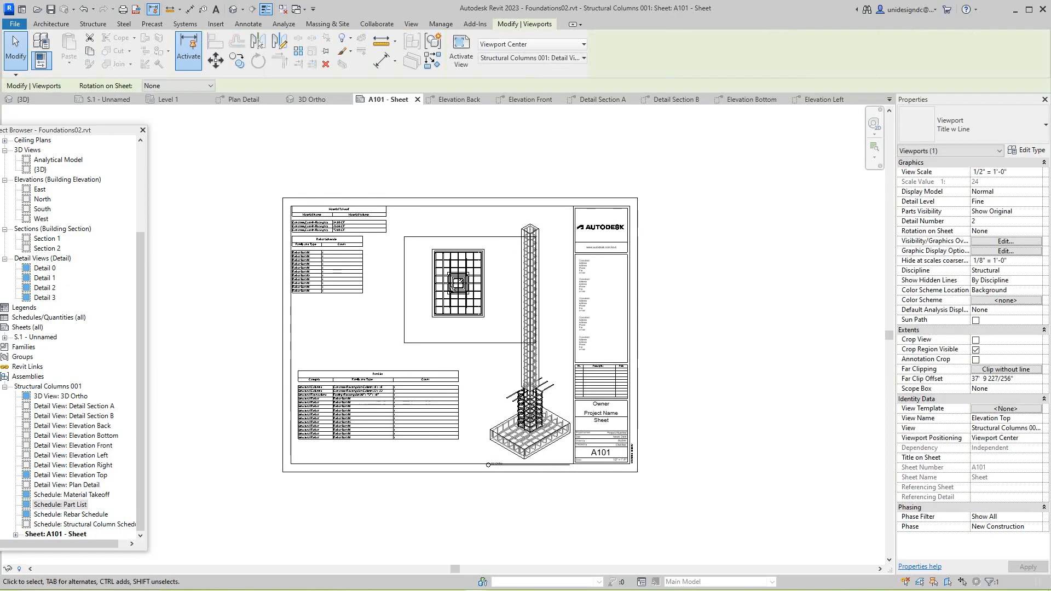
scroll(492, 335, up, 2)
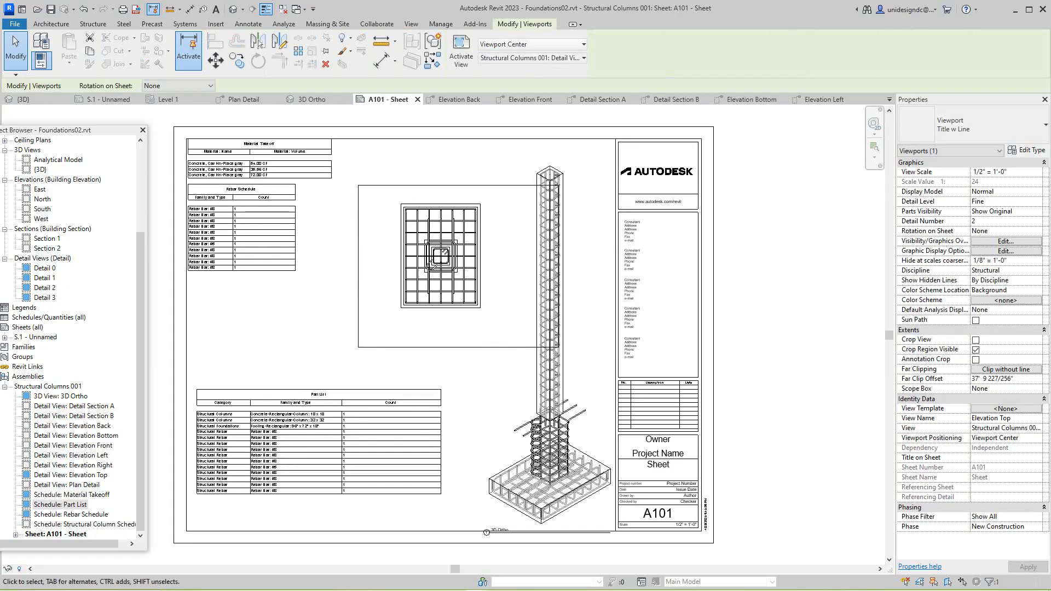
Step: Examine the arrangement of the schedules, Elevation Top view and 3D Ortho view on sheet A101
scroll(366, 313, down, 1)
scroll(366, 313, up, 1)
scroll(487, 532, up, 1)
scroll(487, 534, down, 1)
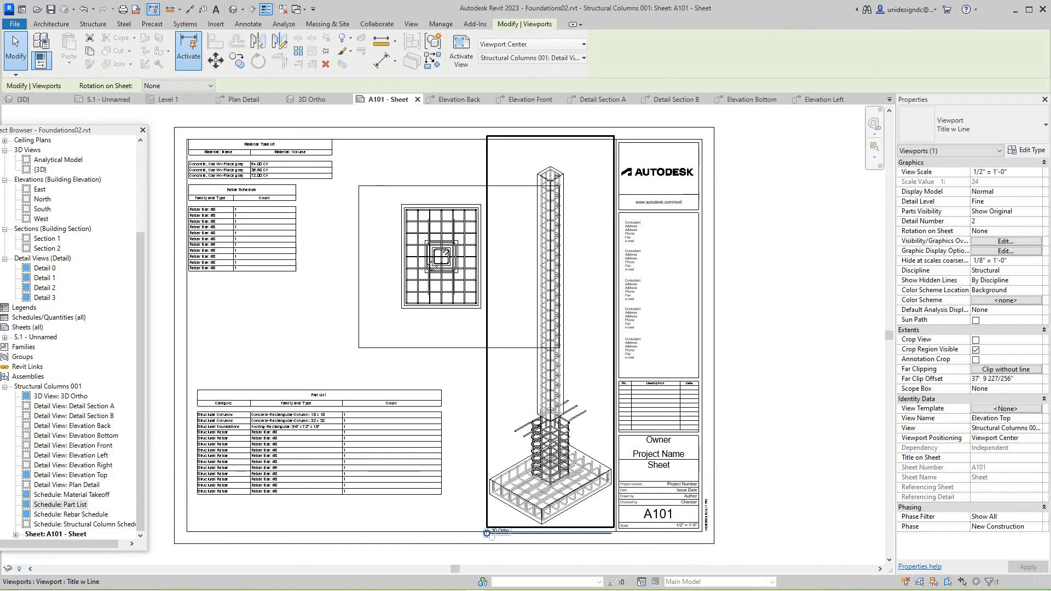
scroll(540, 466, down, 1)
scroll(348, 425, up, 3)
middle_drag(349, 426, 418, 437)
scroll(363, 426, down, 2)
scroll(342, 410, down, 1)
scroll(457, 444, up, 1)
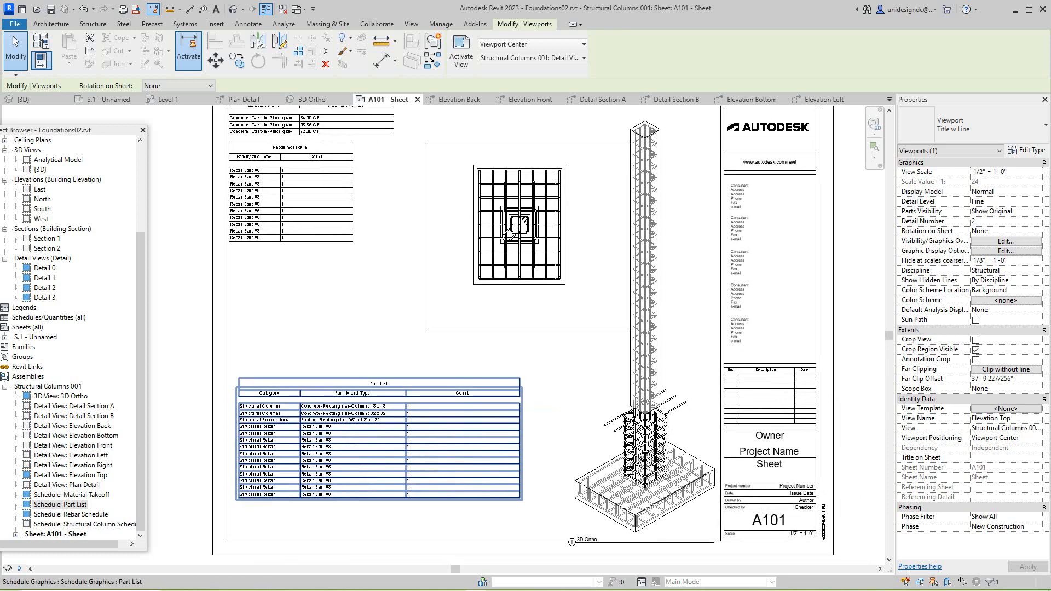
scroll(419, 437, down, 1)
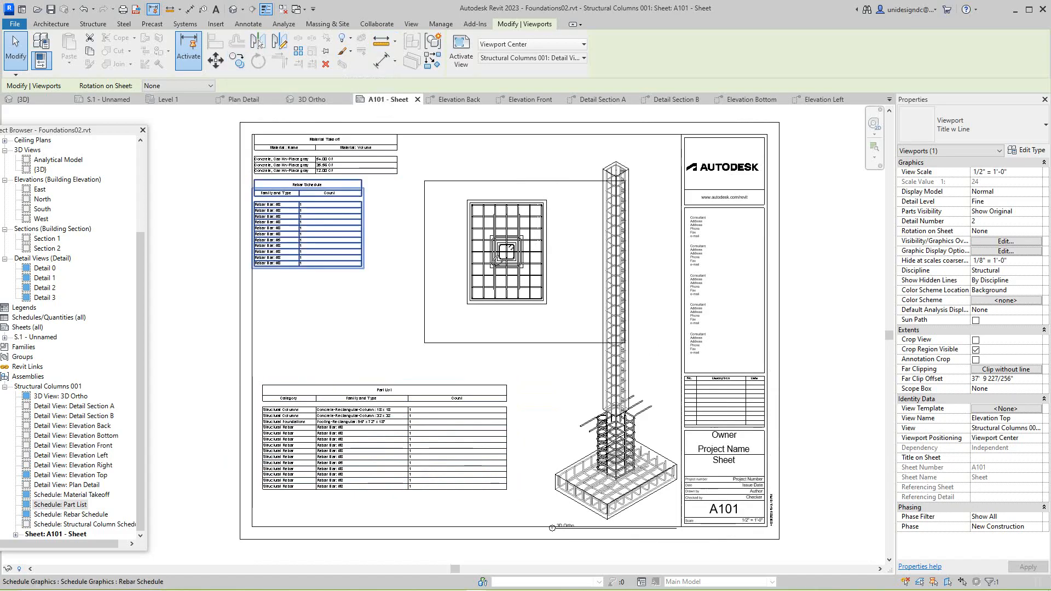
Step: Narrow the Count column of the Rebar Schedule on sheet A101
click(306, 214)
scroll(296, 195, up, 1)
scroll(296, 193, up, 2)
scroll(295, 193, down, 3)
middle_drag(295, 192, 300, 257)
scroll(300, 257, up, 1)
scroll(351, 271, up, 2)
drag(417, 244, 357, 244)
key(Escape)
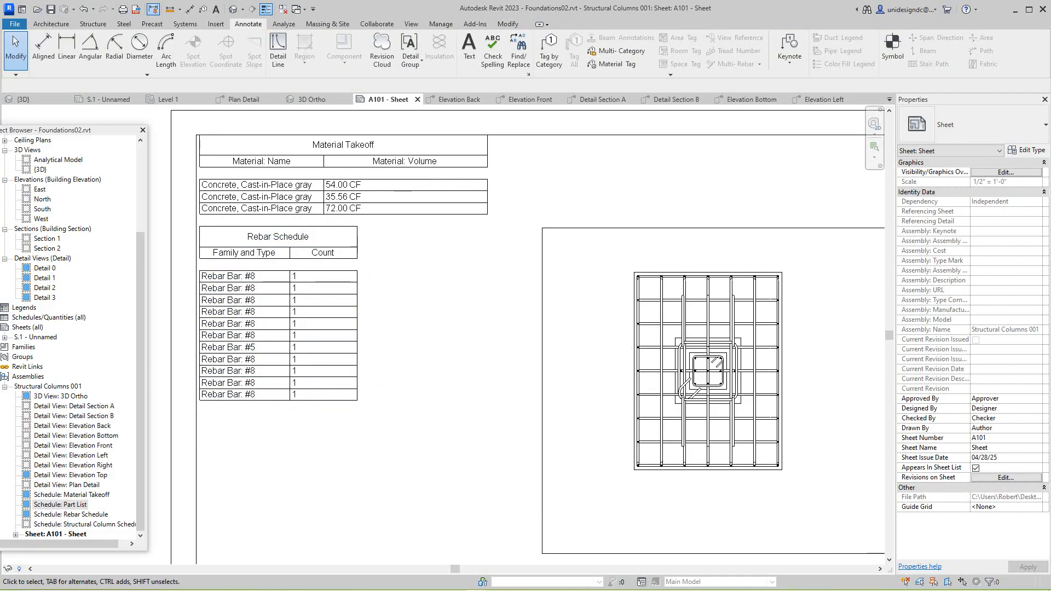
Step: Open the Rebar Schedule for editing from the sheet and move the Project Browser clear of its table
click(357, 244)
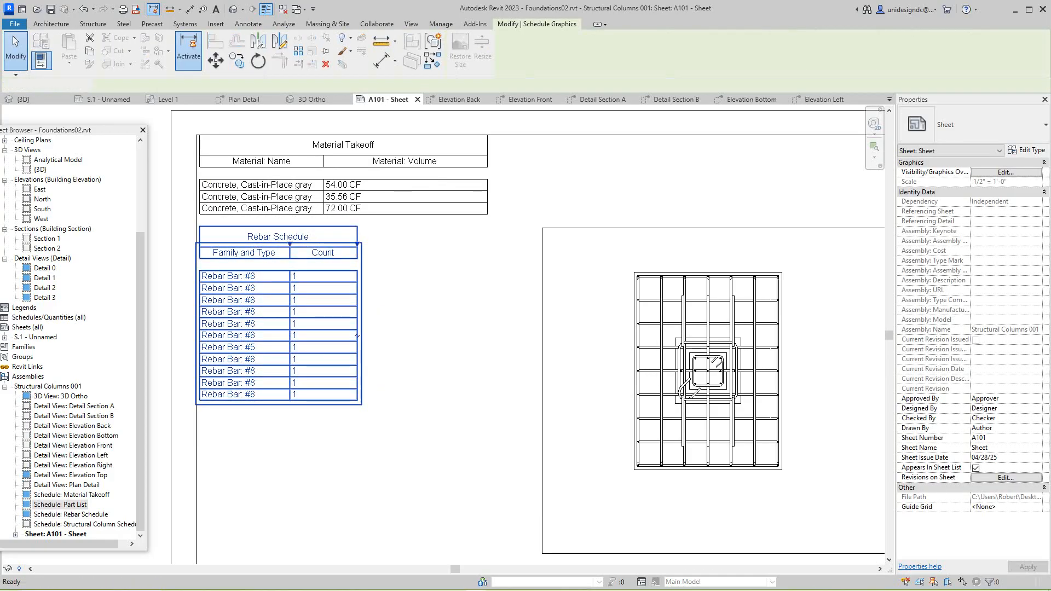
click(258, 41)
drag(41, 130, 459, 117)
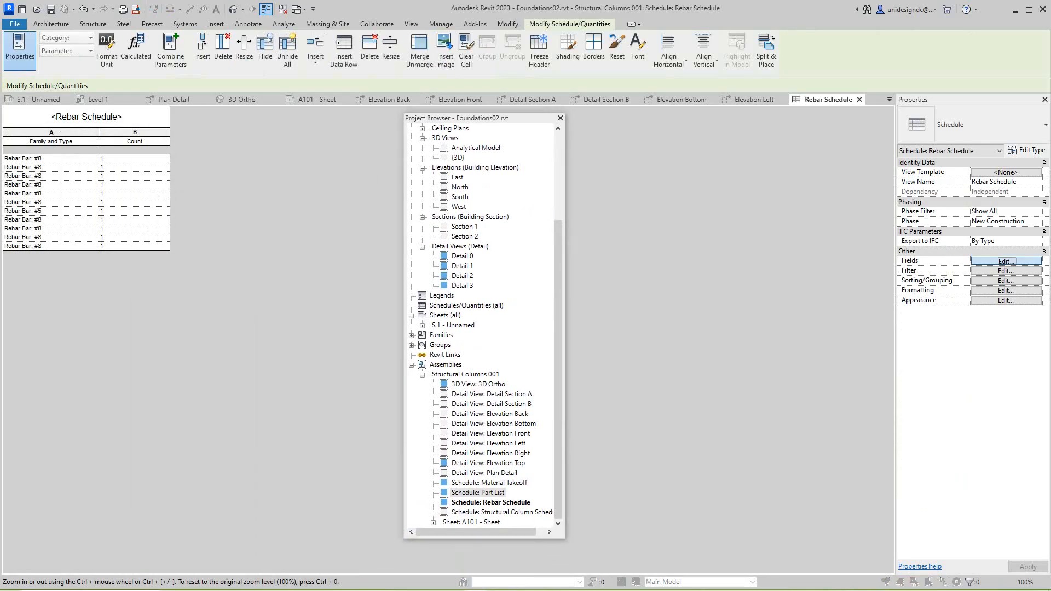
Step: Reorder the Rebar Schedule's fields so that Count comes before Family and Type
click(1006, 261)
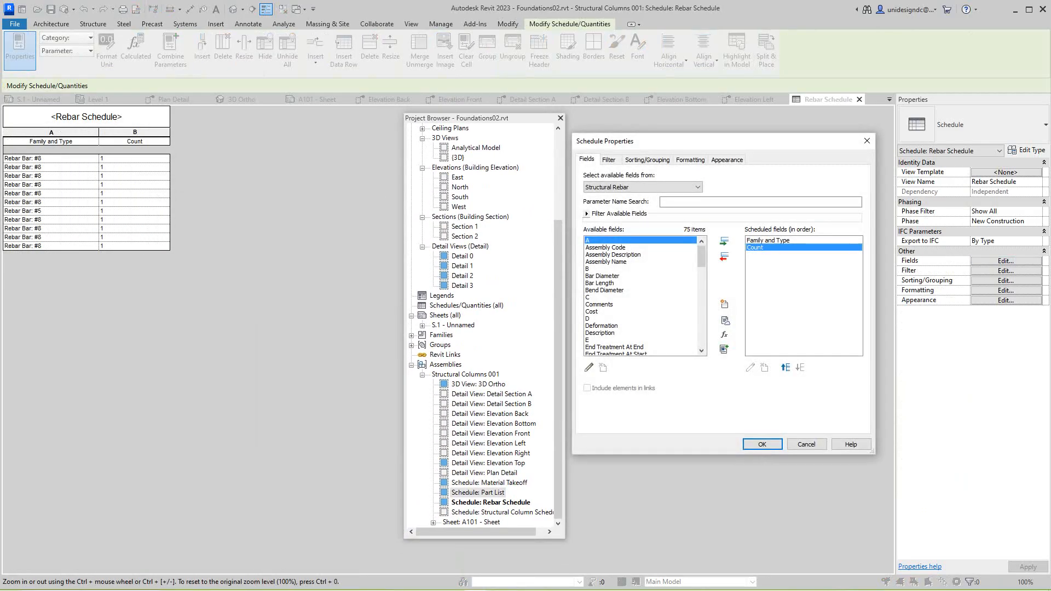
click(786, 367)
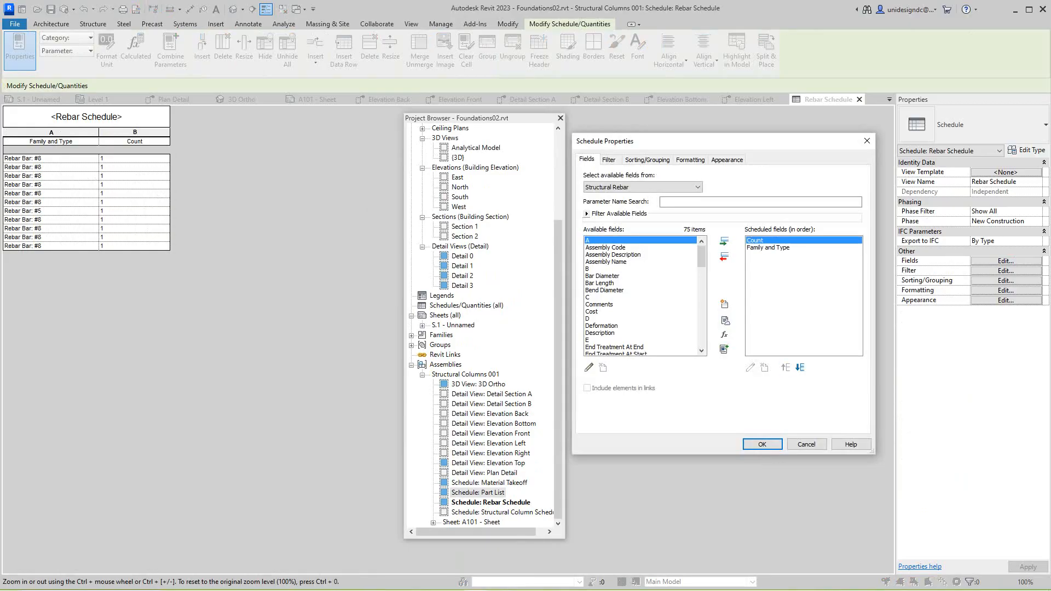
click(762, 444)
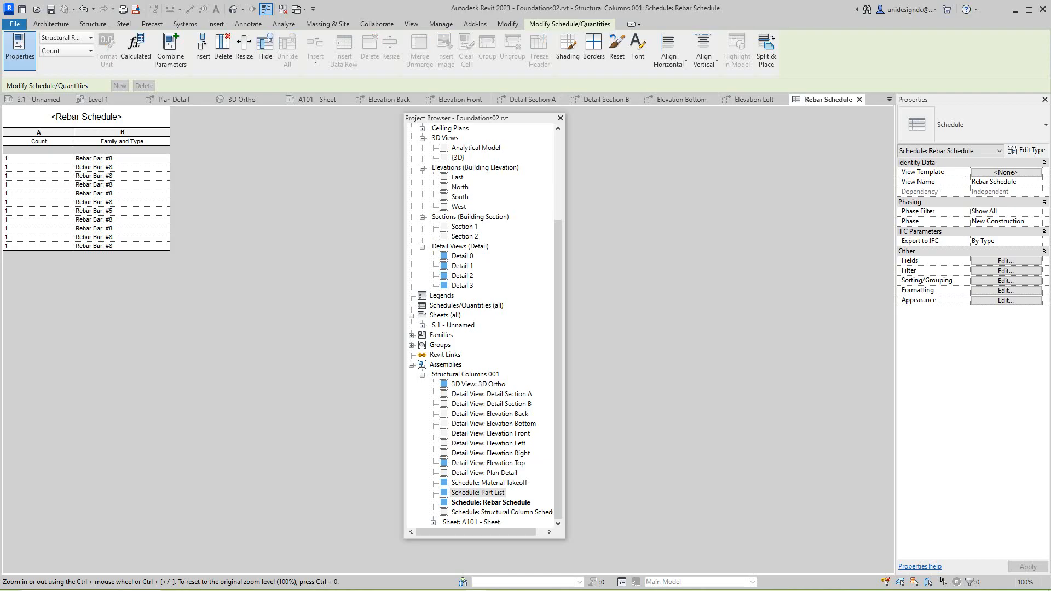
Step: Return to sheet A101, move the Project Browser clear of the schedules, and review the full sheet layout
click(318, 99)
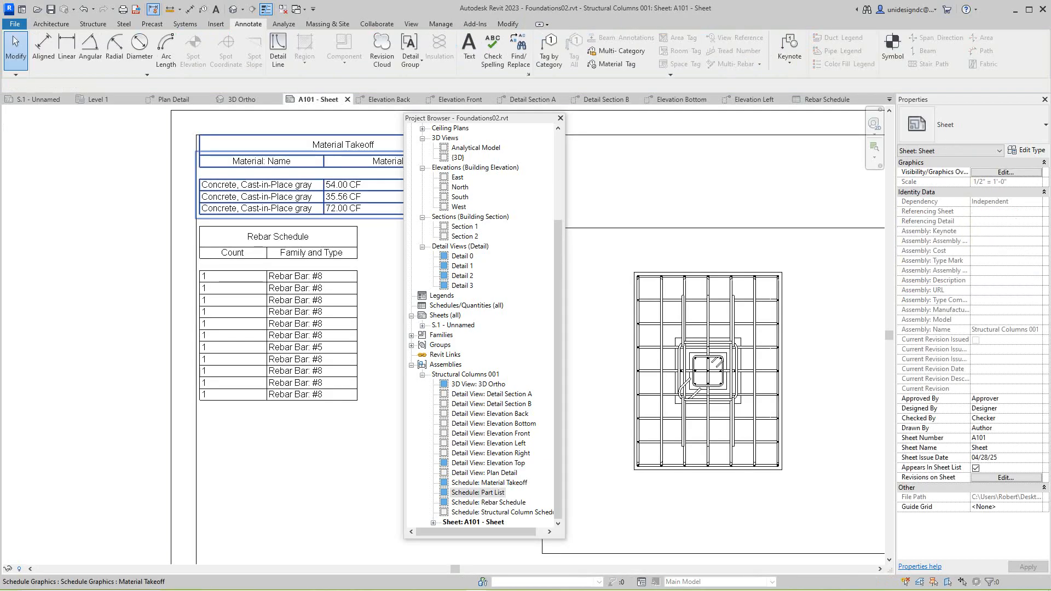
drag(501, 118, 96, 152)
scroll(438, 175, down, 3)
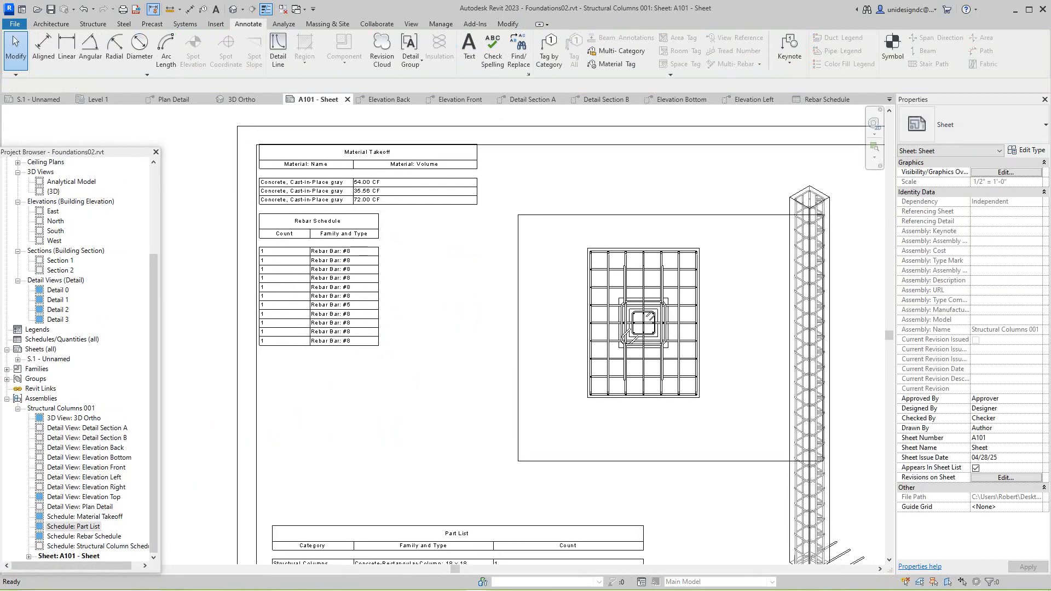
scroll(453, 225, down, 1)
middle_click(453, 225)
middle_click(452, 225)
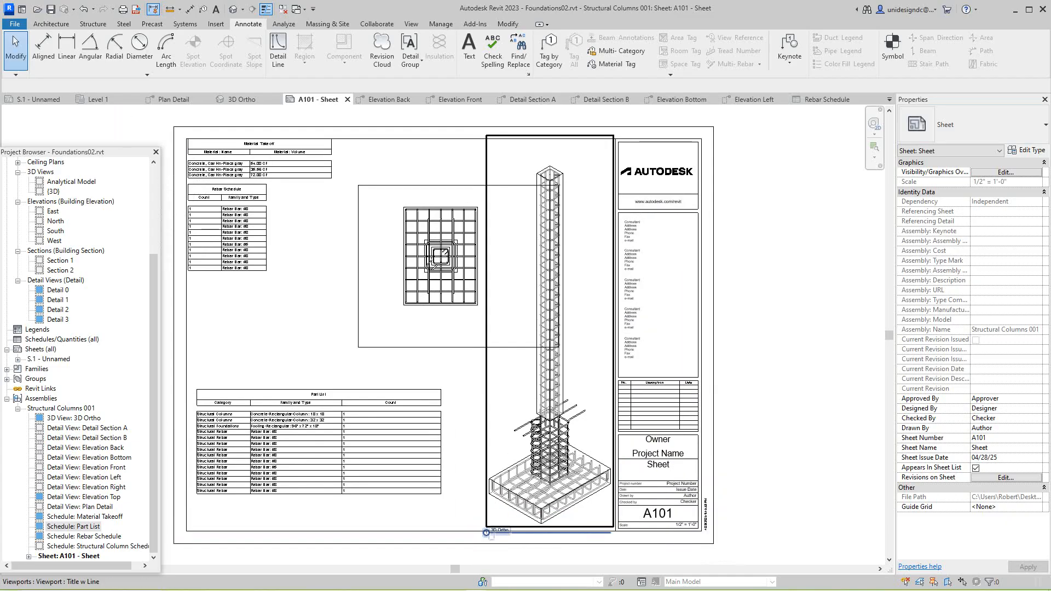
click(496, 583)
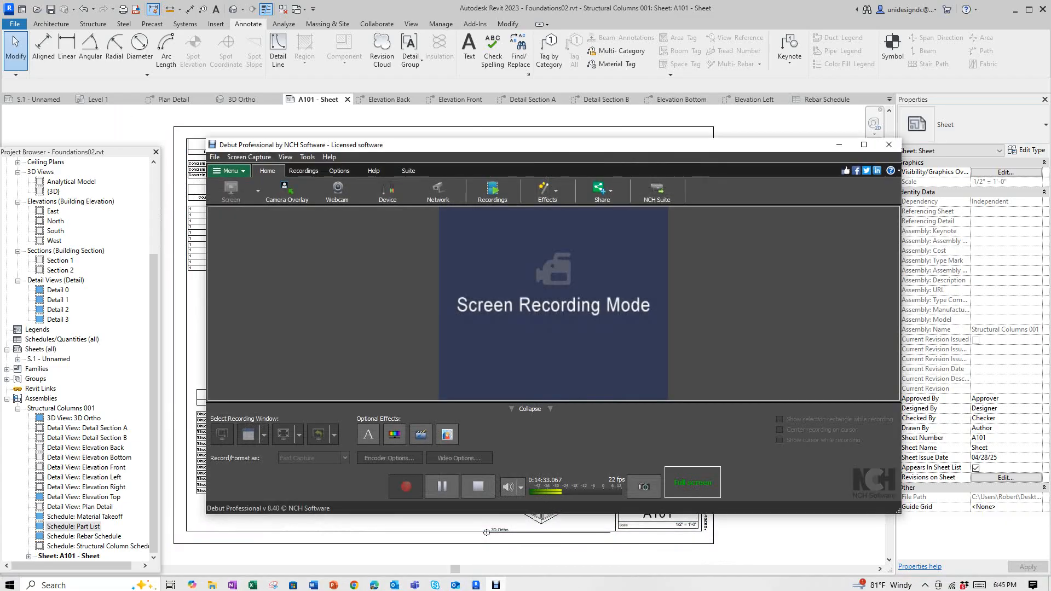